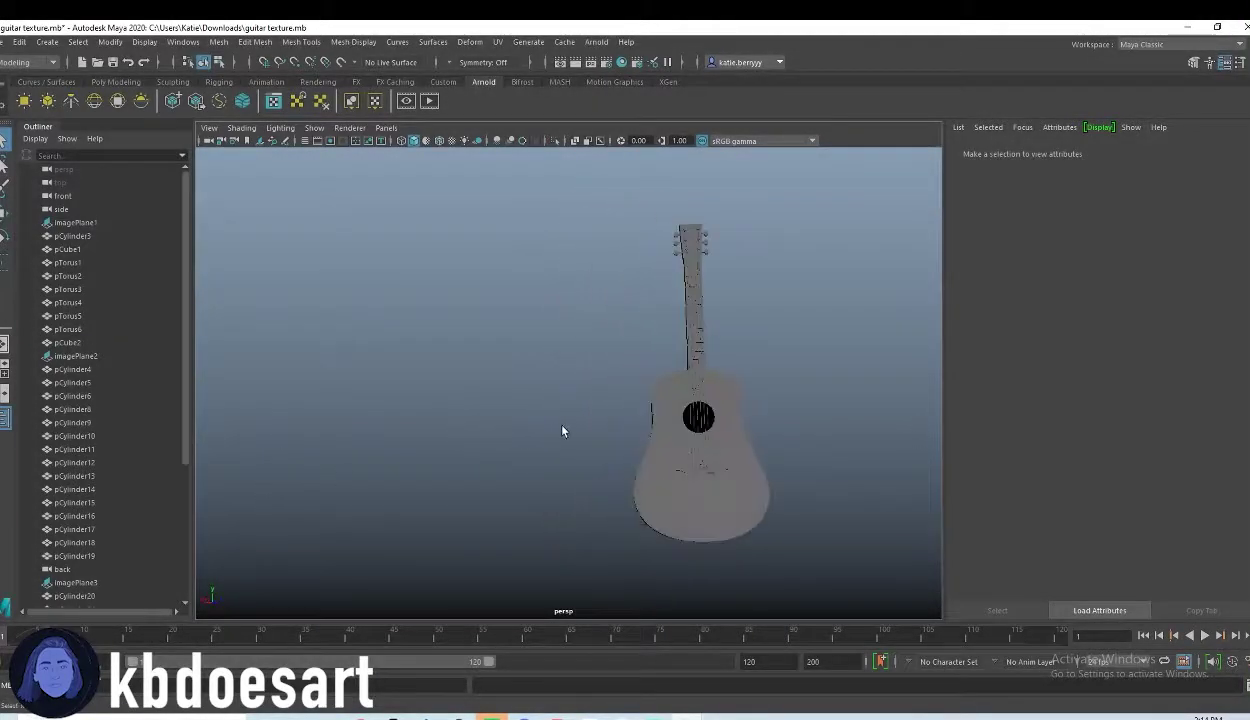
Step: Switch the guitar mesh to face selection mode
middle_click_drag(564, 431, 502, 427, "alt")
scroll(504, 428, "up", 4)
mouse_move(622, 460)
left_mouse_down("alt")
mouse_move(753, 489)
mouse_move(639, 472)
left_mouse_up("alt")
left_click(601, 331)
left_click_drag(637, 392, 739, 416, "alt")
left_click(488, 373)
middle_click_drag(739, 416, 714, 471, "alt")
scroll(712, 468, "up", 5)
left_click_drag(537, 369, 660, 430, "alt")
right_click_drag(568, 273, 577, 311)
left_click_drag(578, 378, 704, 368, "alt")
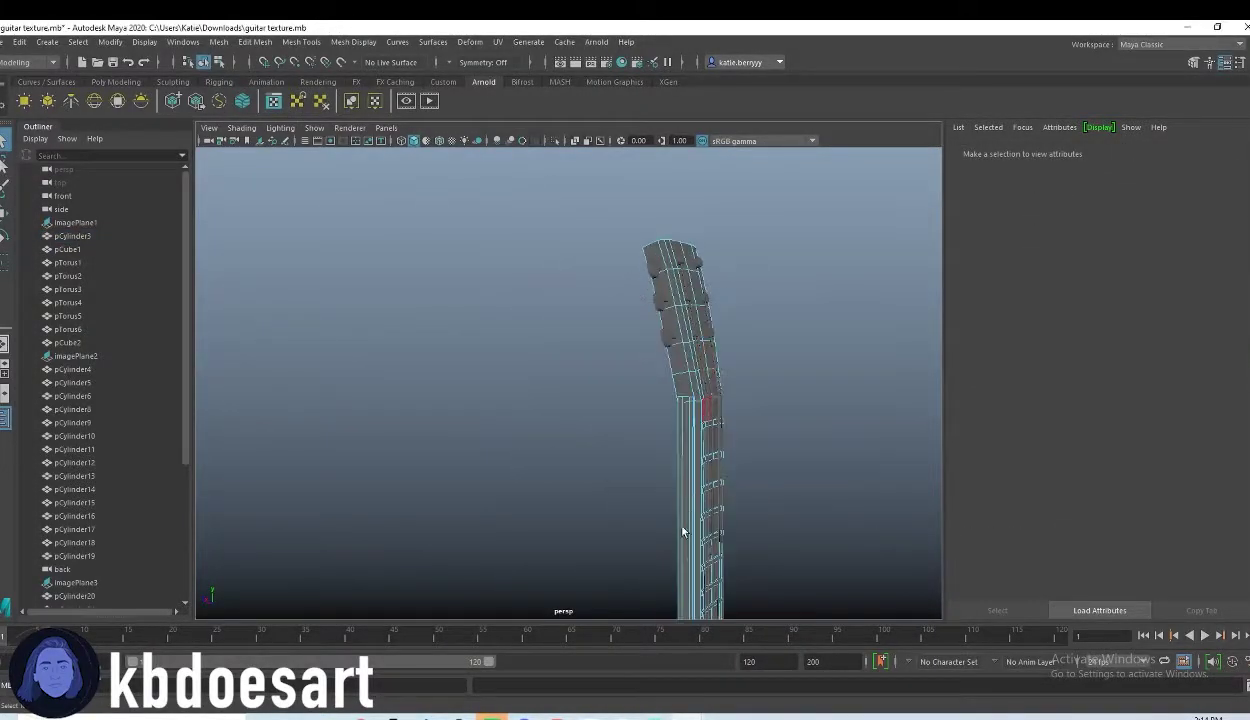
Step: Select all headstock faces, front and back, using the shaded front view
key("space")
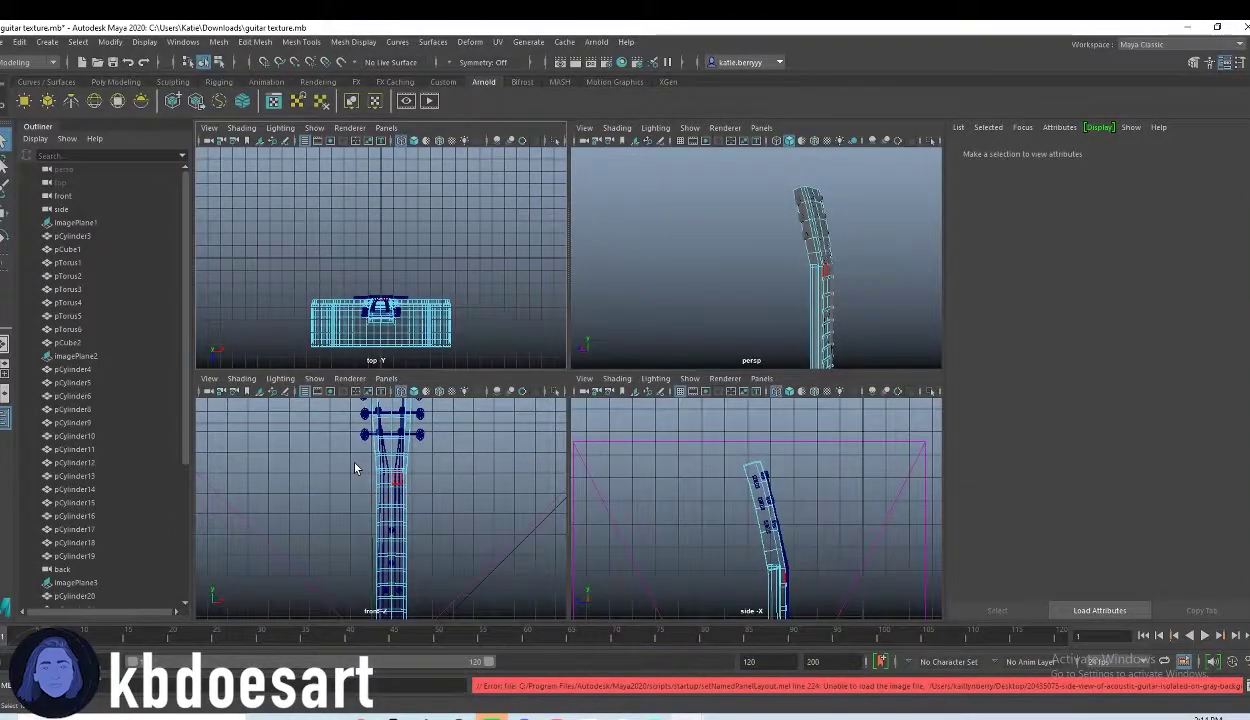
key("space")
middle_click_drag(670, 260, 659, 427, "alt")
scroll(659, 427, "up", 1)
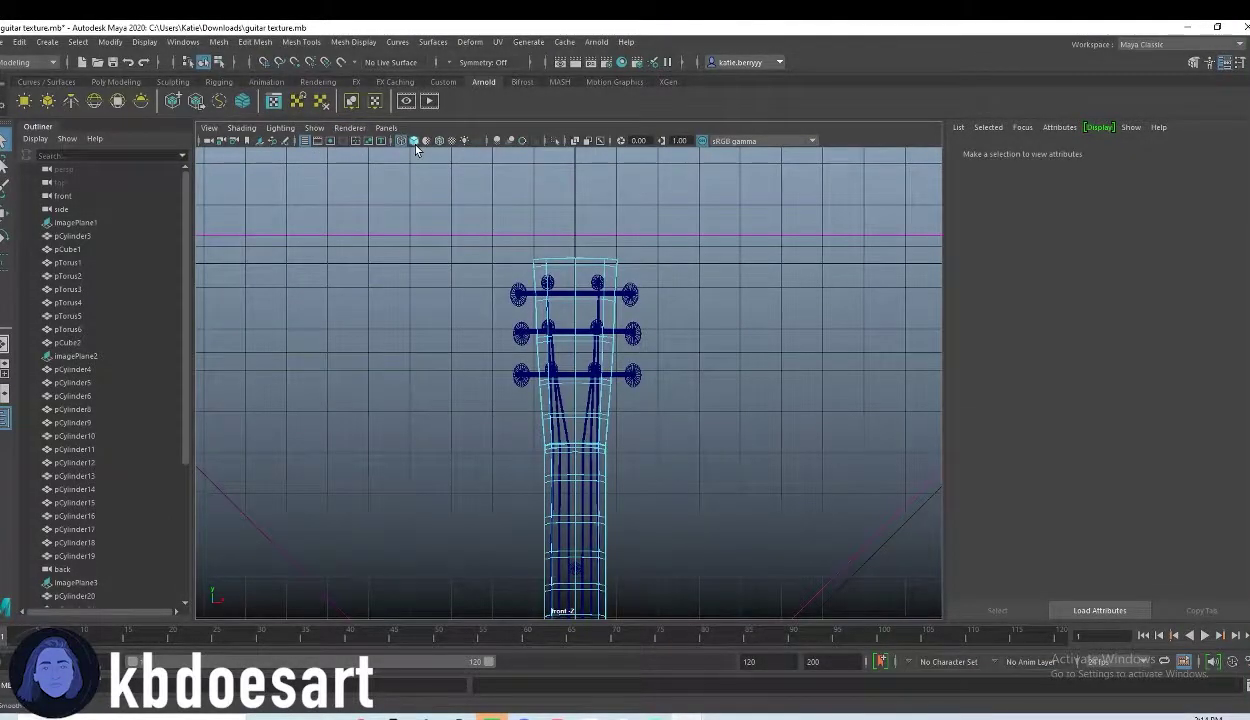
left_click(415, 143)
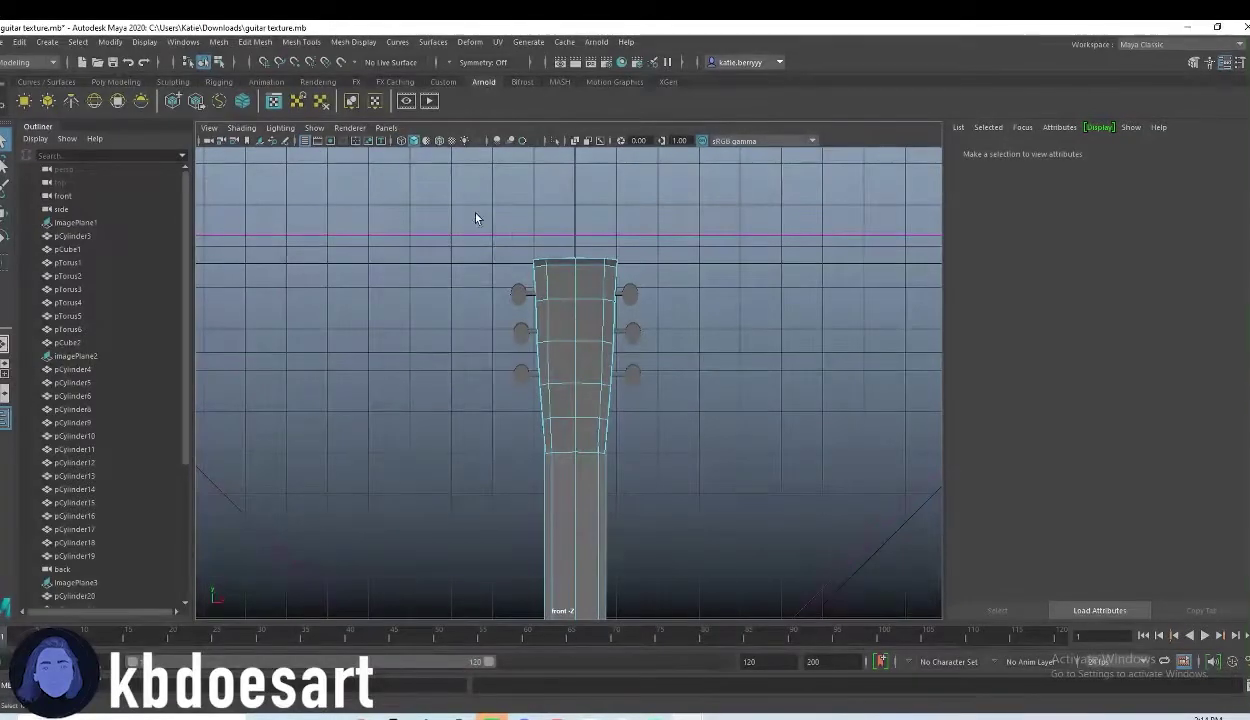
mouse_move(471, 214)
left_mouse_down()
mouse_move(753, 409)
mouse_move(761, 430)
left_mouse_up()
key("space")
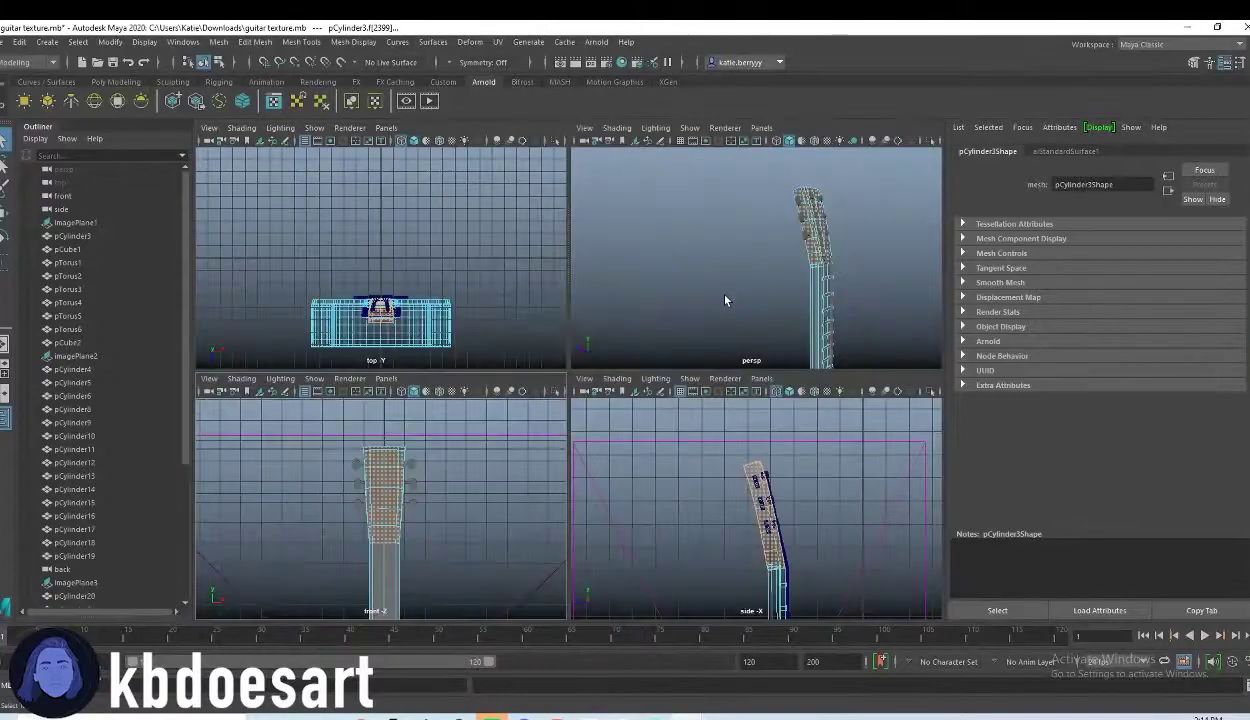
key("space")
Step: Assign a new Arnold aiStandardSurface material to the selected headstock faces
left_click_drag(718, 470, 664, 457, "alt")
scroll(742, 402, "up", 5)
left_click_drag(742, 402, 687, 440, "alt")
scroll(688, 440, "down", 5)
right_click(569, 211)
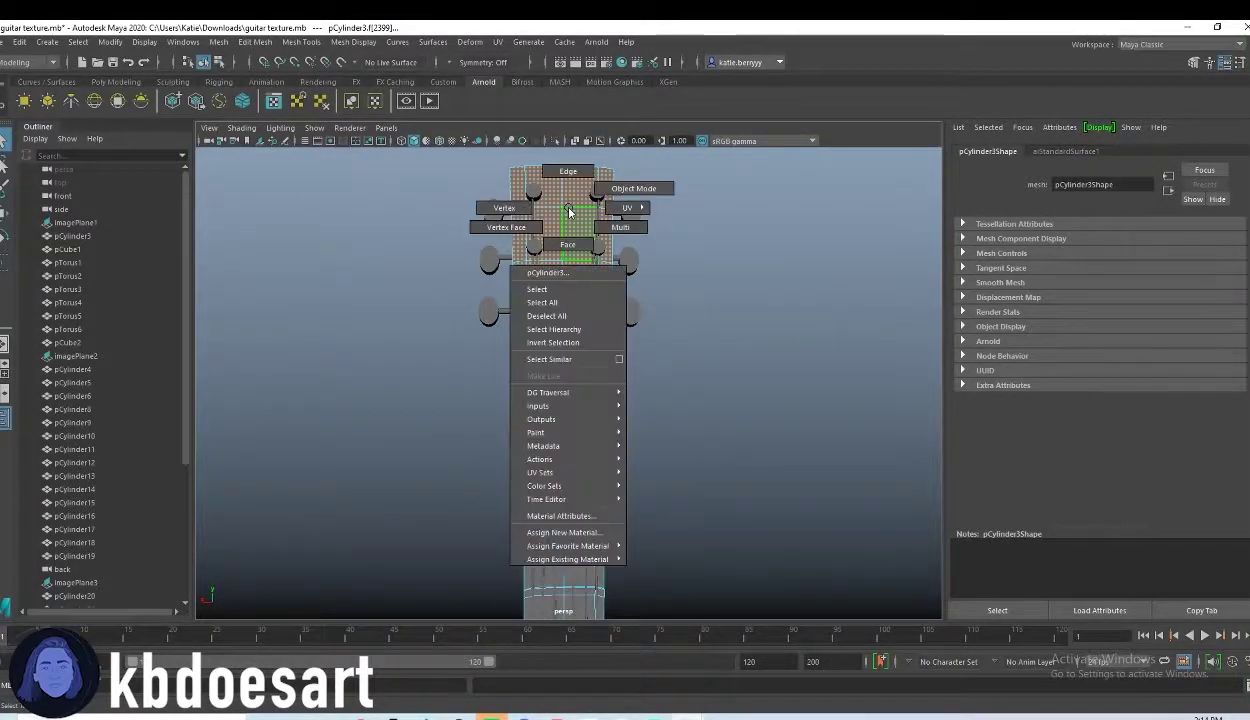
left_click(605, 539)
left_click(462, 372)
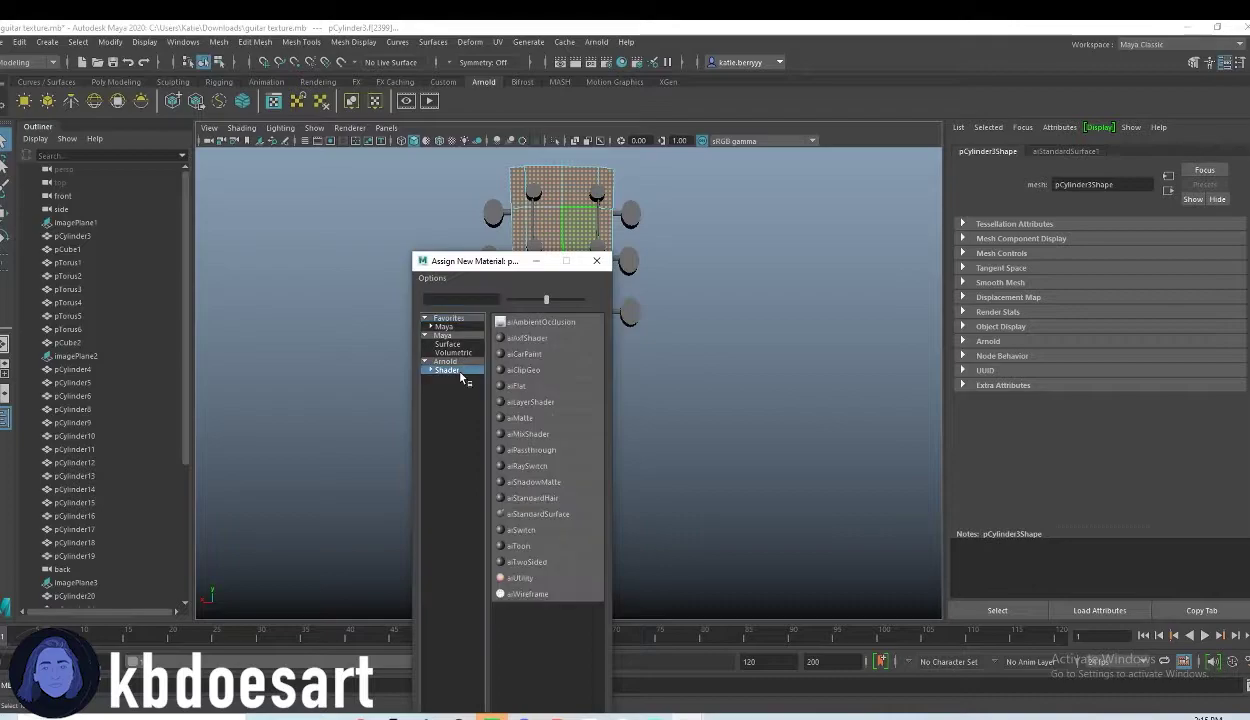
left_click(552, 514)
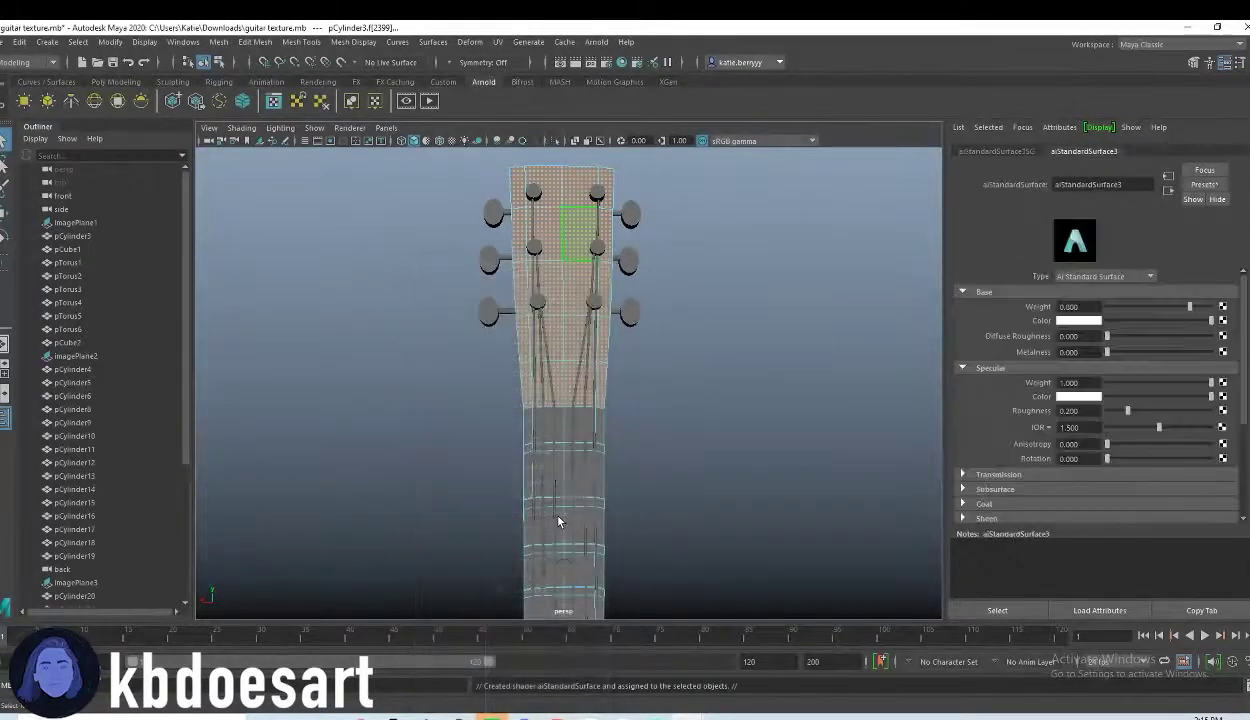
Step: Set the headstock material's base color to a reddish brown with hue 16.154 and saturation 0.756
left_click(1094, 322)
left_click(1026, 358)
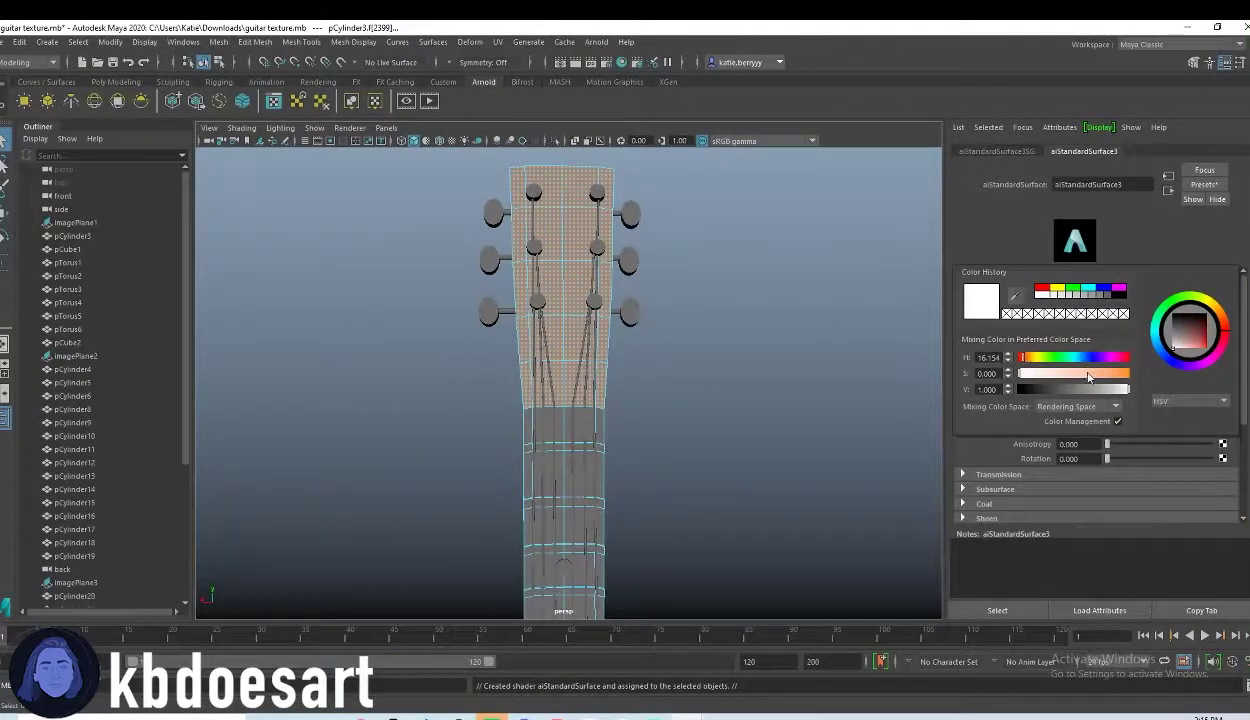
left_click(1101, 373)
left_click(1094, 389)
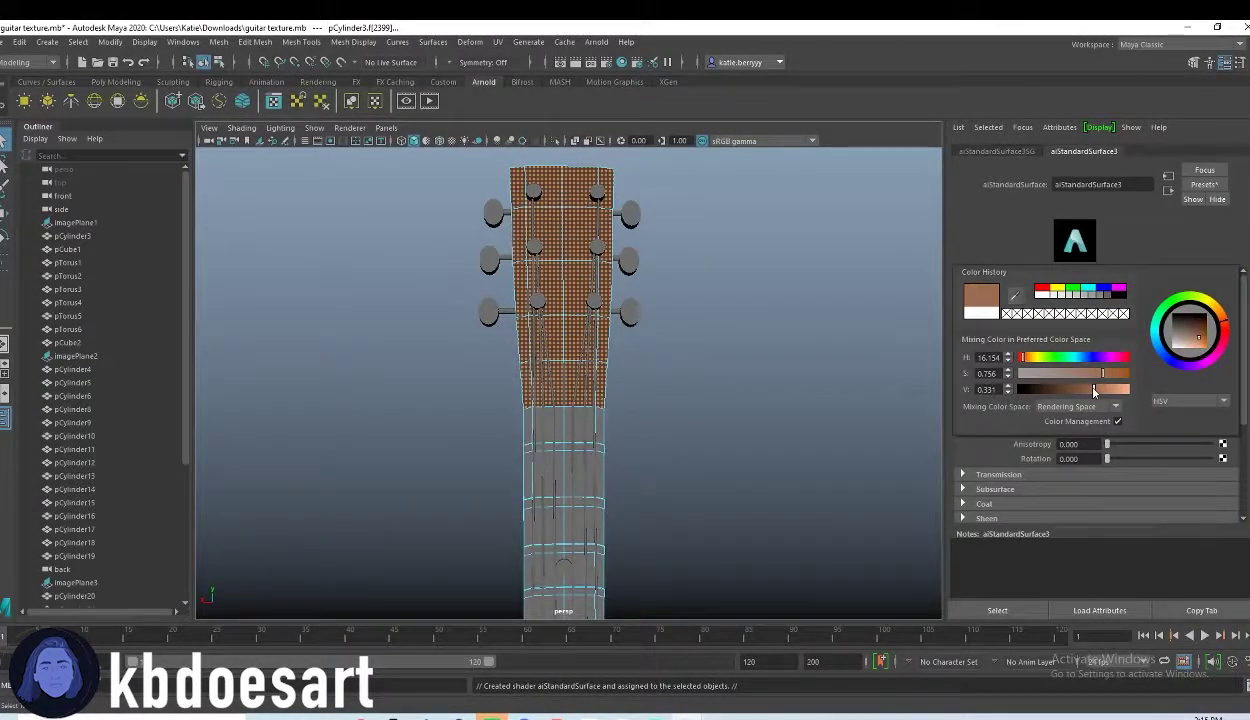
left_click(1099, 389)
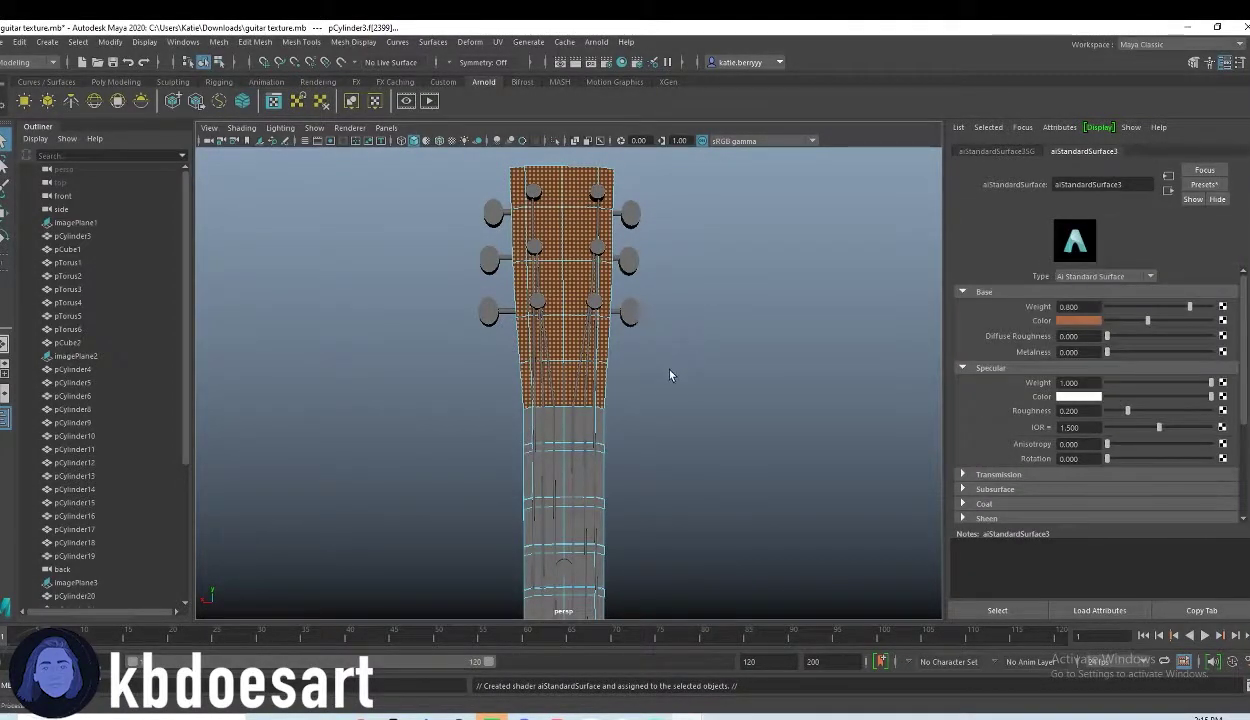
middle_click_drag(632, 459, 644, 414, "alt")
left_click(631, 375)
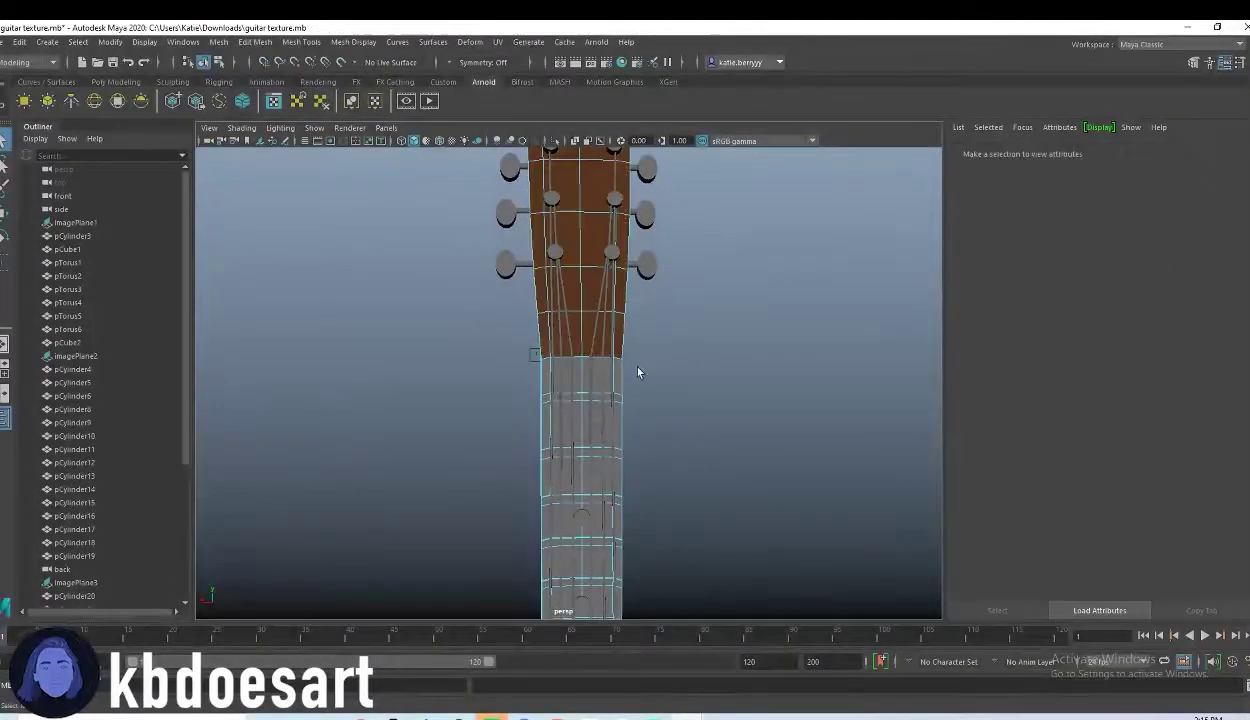
left_click(599, 375)
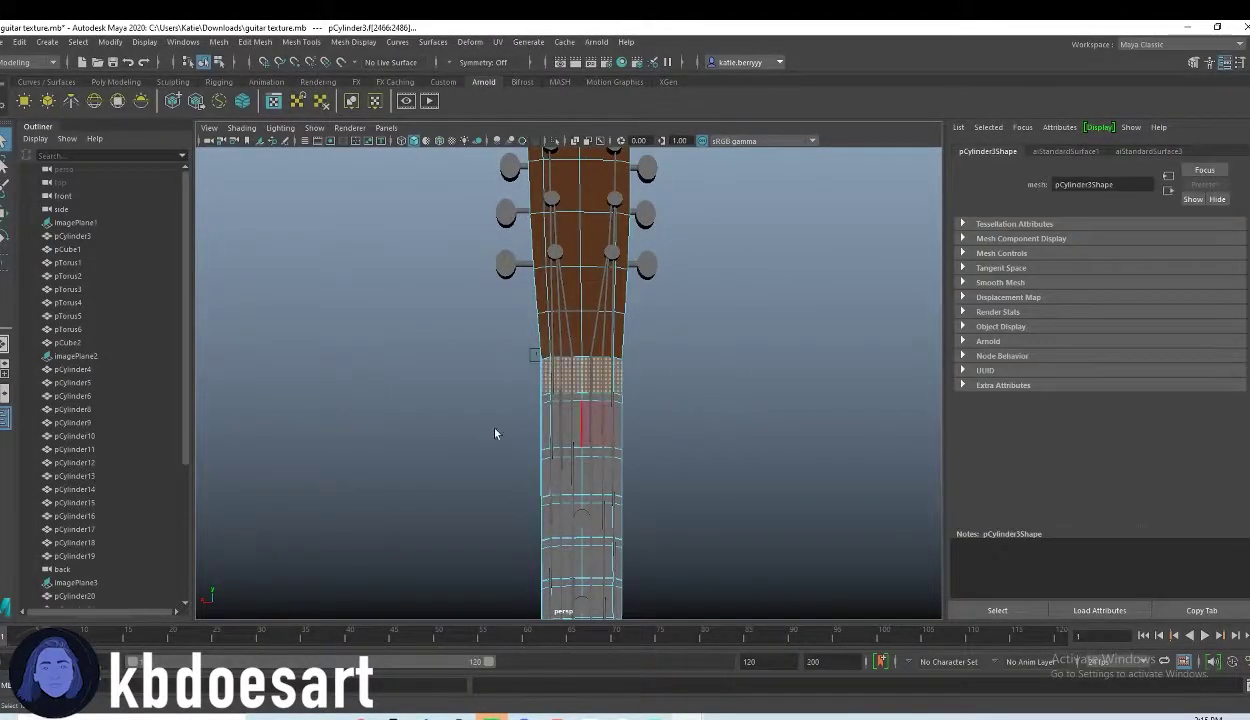
left_click_drag(462, 418, 668, 428, "alt")
left_click(817, 408)
left_click_drag(773, 435, 725, 426, "alt")
scroll(767, 430, "down", 10)
Step: Replace the front view with the back view and show it full size
key("space")
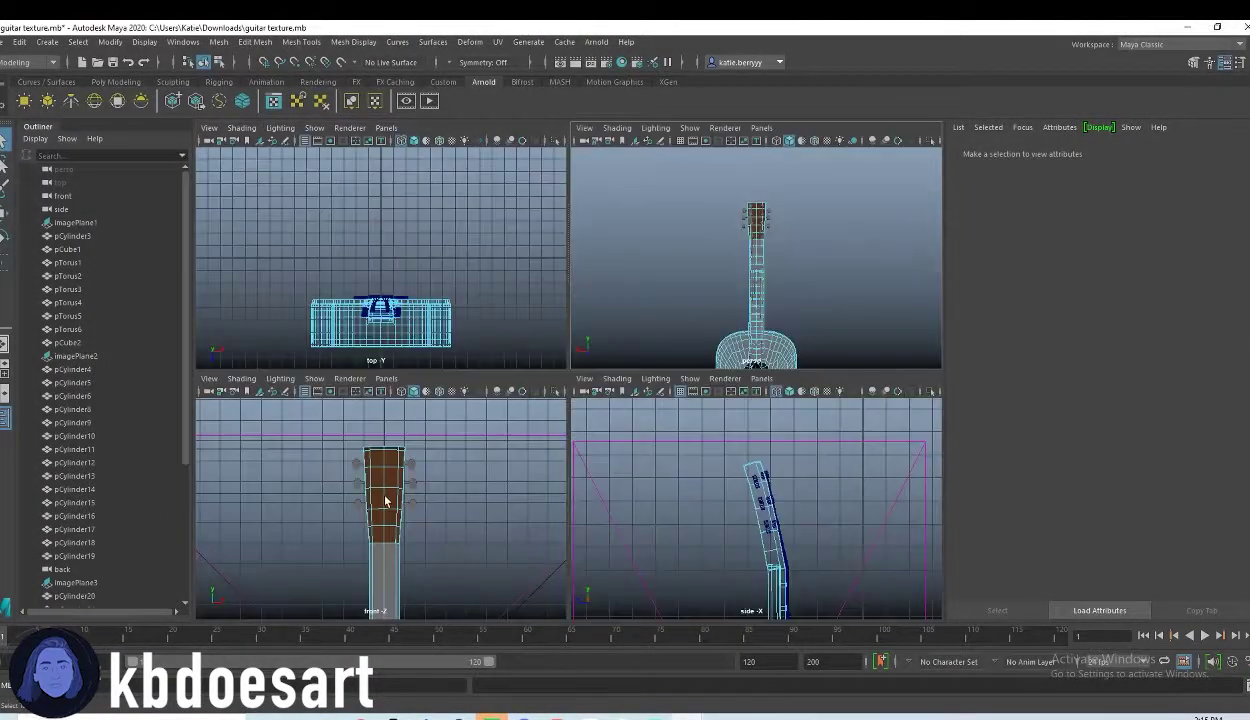
key("space")
key("space")
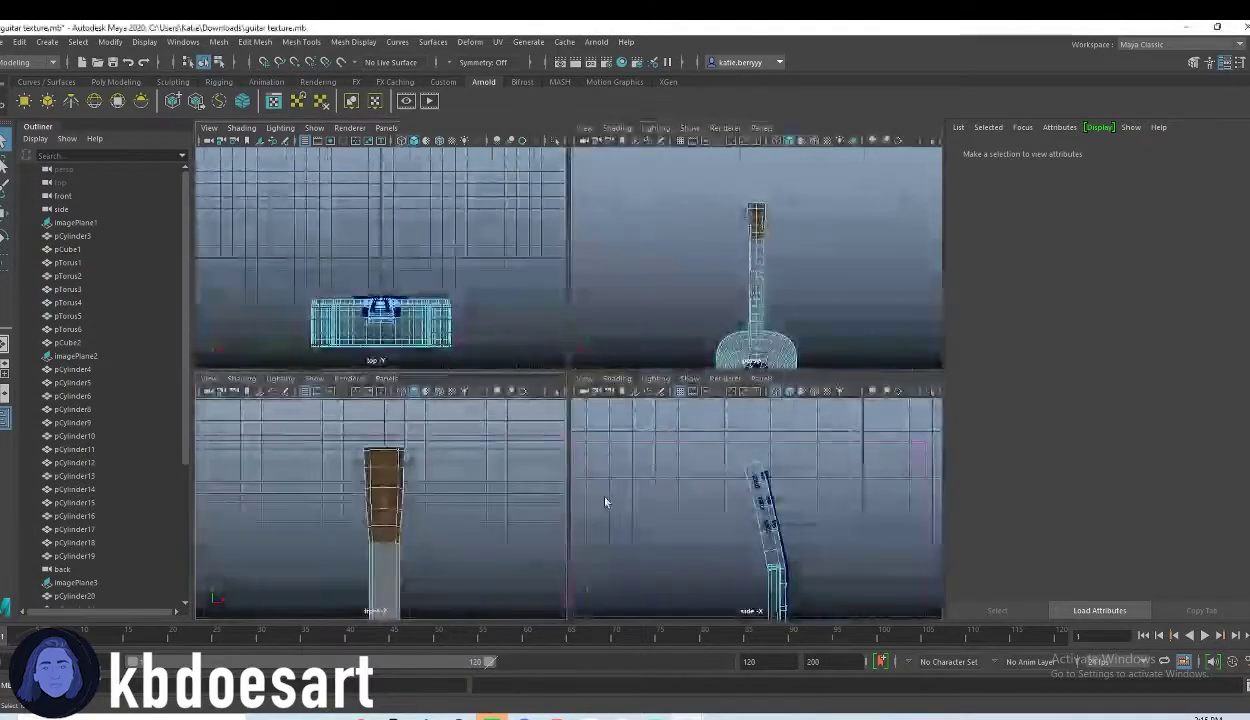
key("space")
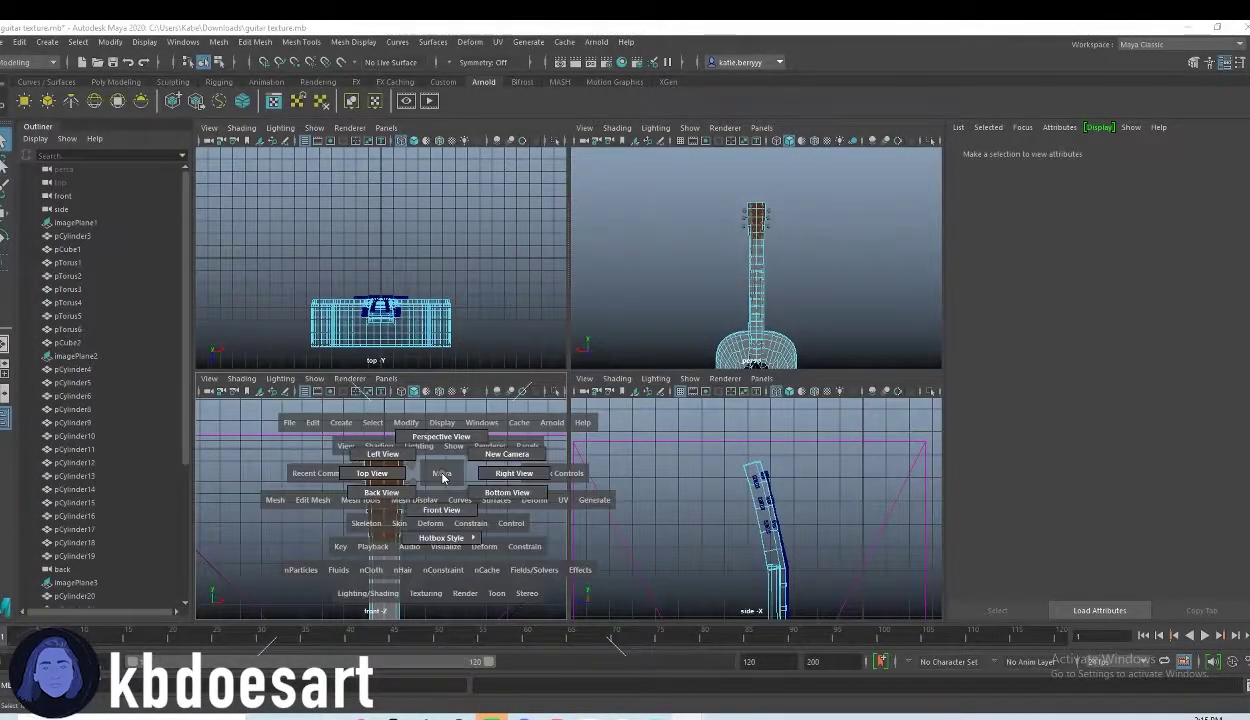
left_click_drag(443, 477, 389, 489)
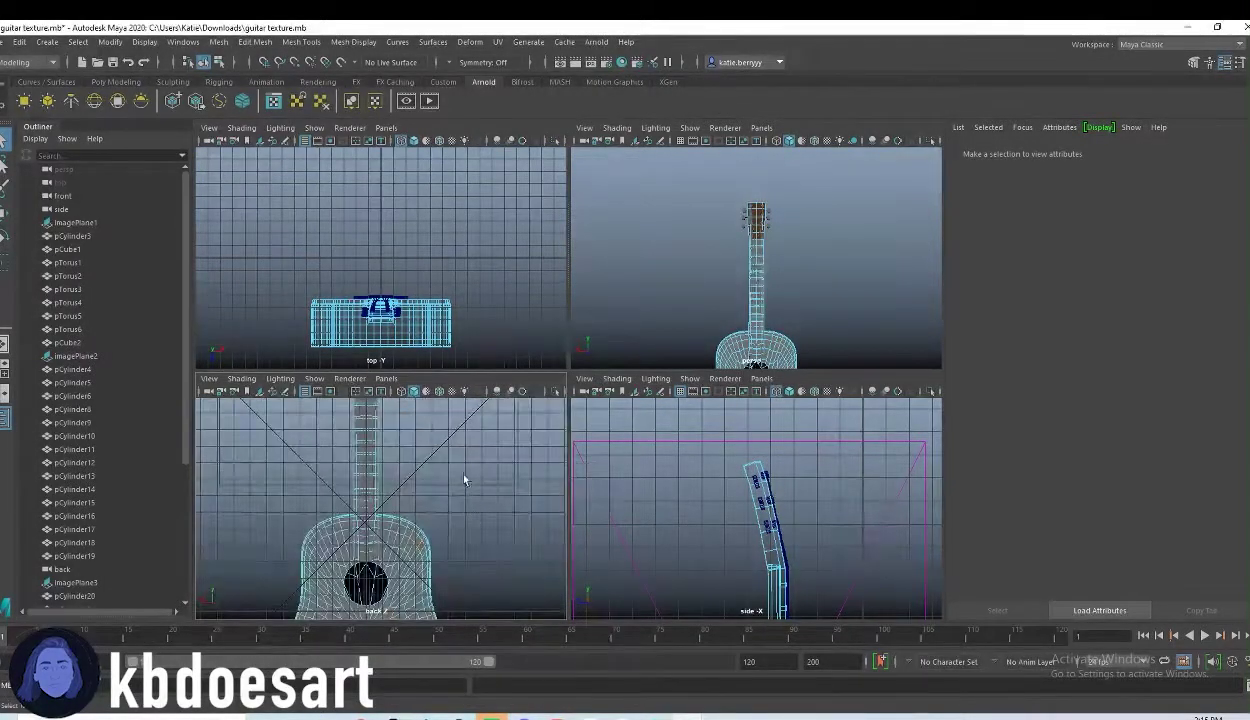
key("space")
Step: Select all faces of the guitar body in the back view
middle_click_drag(653, 304, 655, 464, "alt")
mouse_move(603, 368)
middle_mouse_down("alt")
mouse_move(608, 346)
mouse_move(605, 356)
middle_mouse_up("alt")
key("space")
left_click_drag(619, 348, 570, 375)
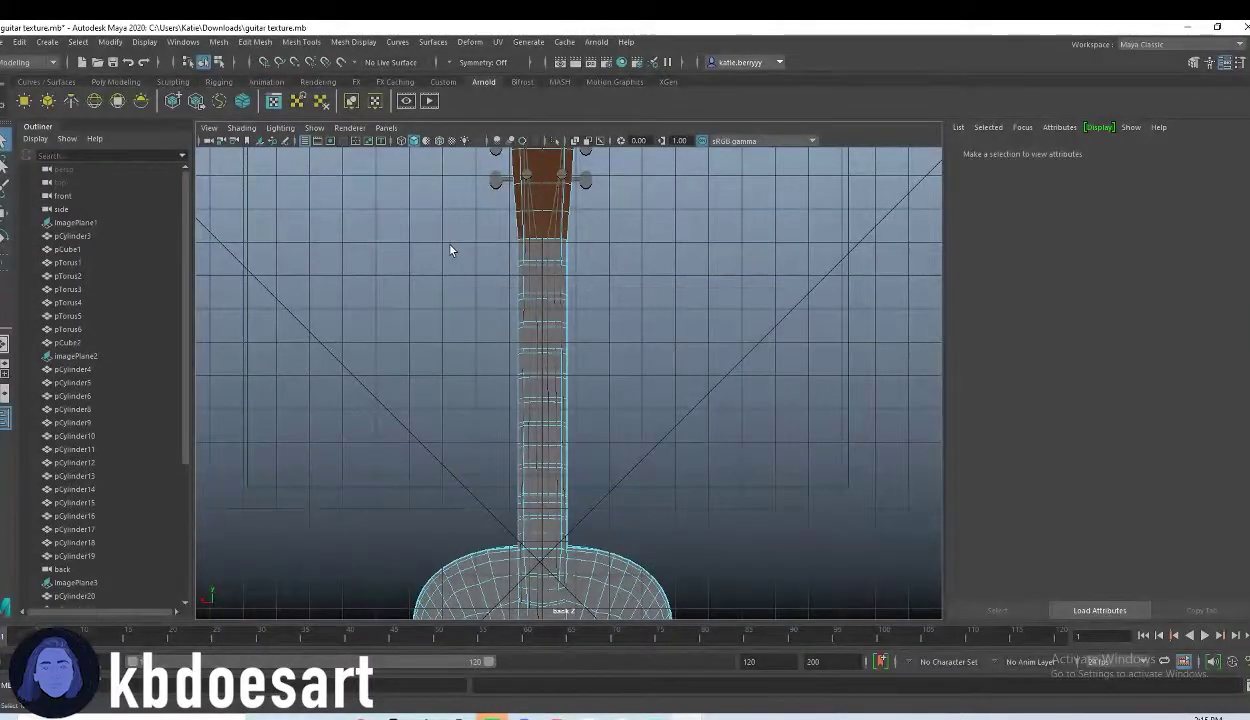
scroll(466, 248, "down", 5)
left_click(632, 322)
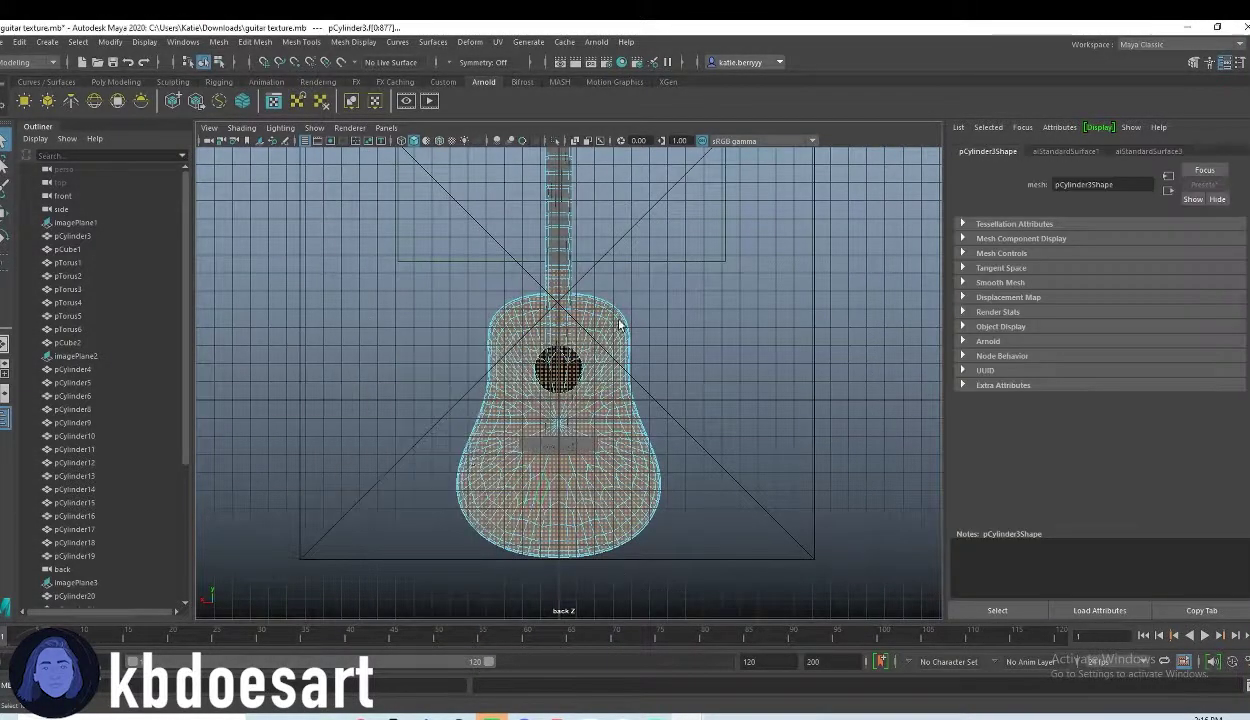
Step: Remove the neck heel faces on both sides from the body selection in the perspective view
key("space")
key("space")
scroll(852, 411, "up", 8)
left_click_drag(639, 464, 604, 467, "alt")
middle_click_drag(613, 338, 555, 416, "alt")
scroll(557, 416, "up", 3)
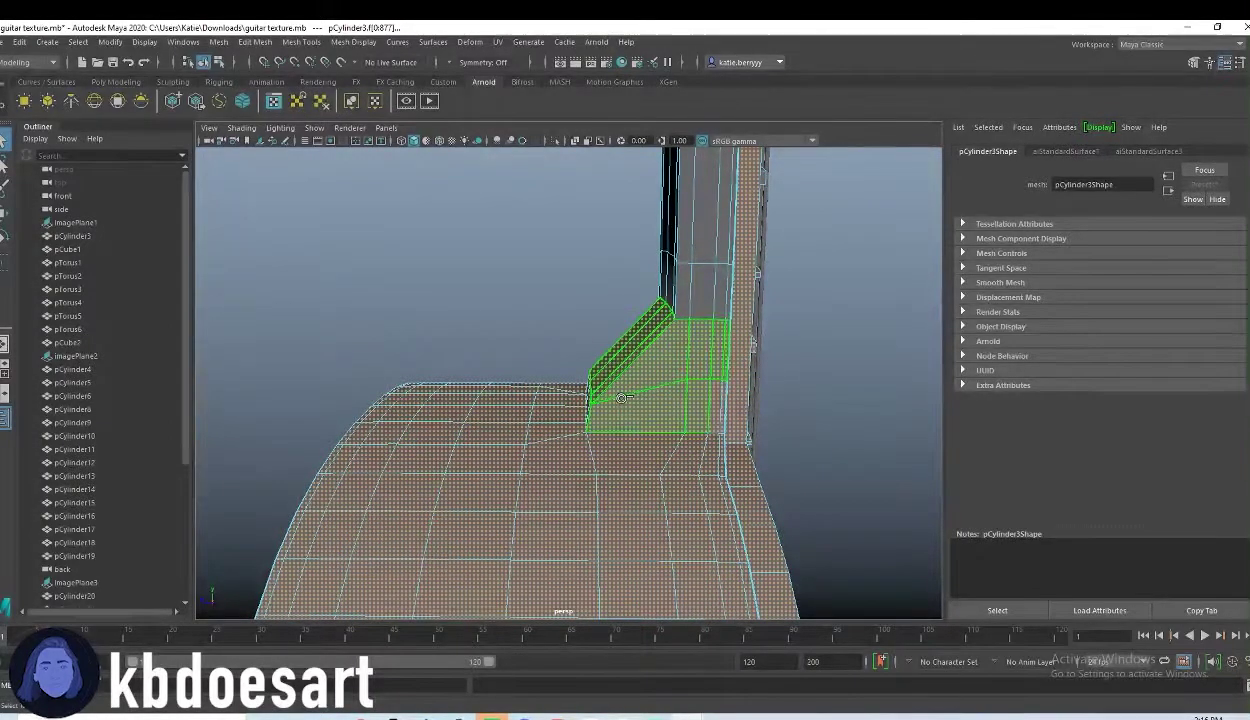
left_click_drag(620, 398, 668, 387, "alt")
left_click_drag(572, 347, 510, 386, "alt")
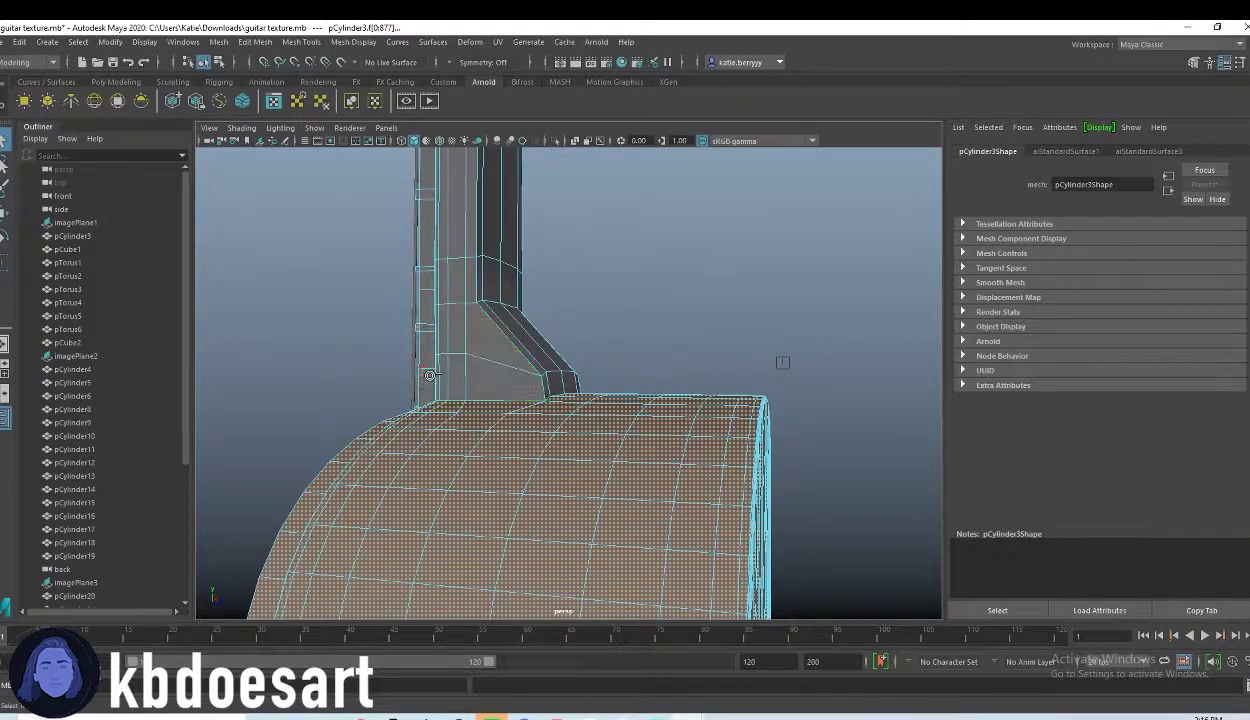
Step: Remove the fretboard faces just above the body and over its front, down to the sound hole, from the selection
left_click_drag(430, 360, 491, 283, "alt")
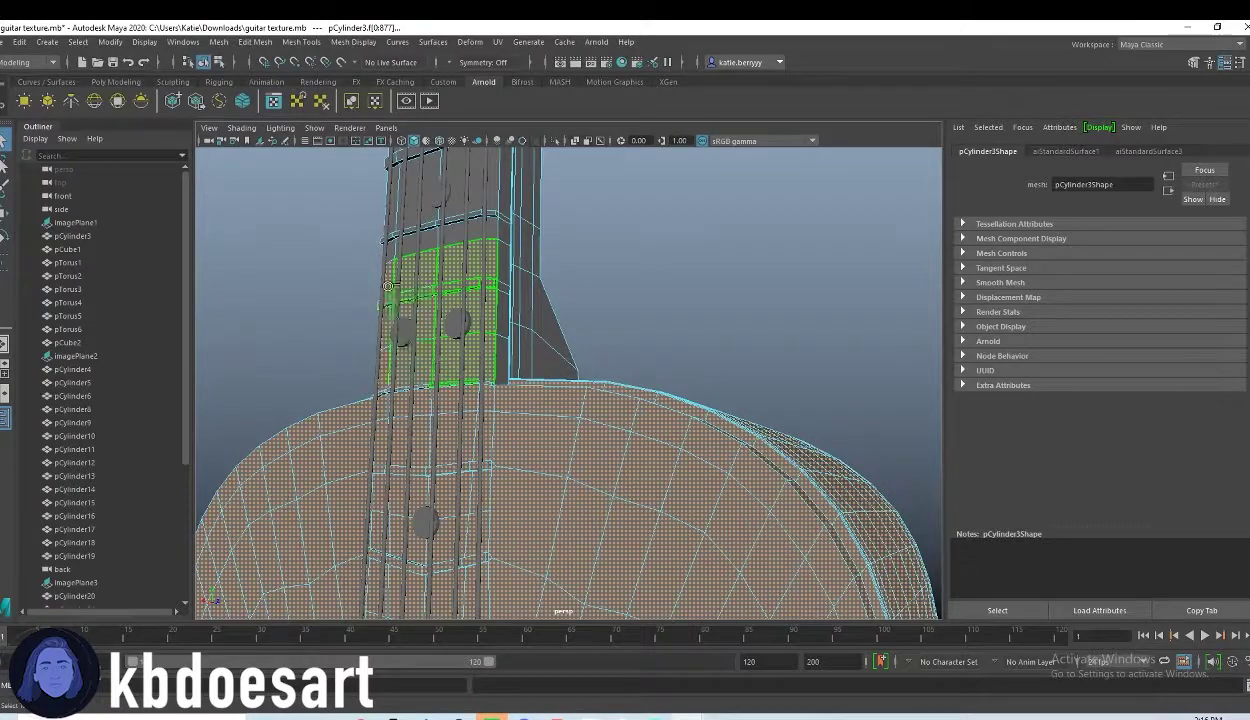
left_click_drag(418, 269, 556, 353, "alt")
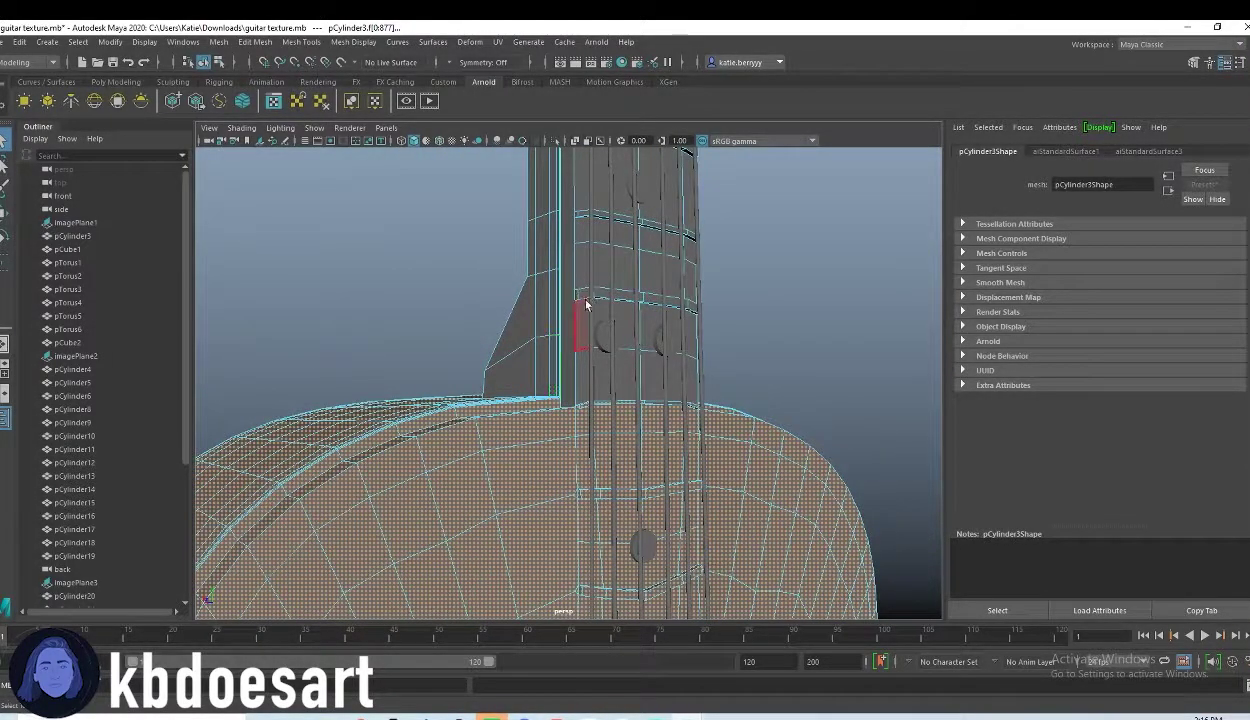
left_click_drag(589, 302, 691, 365, "alt")
right_click_drag(691, 365, 527, 297, "alt")
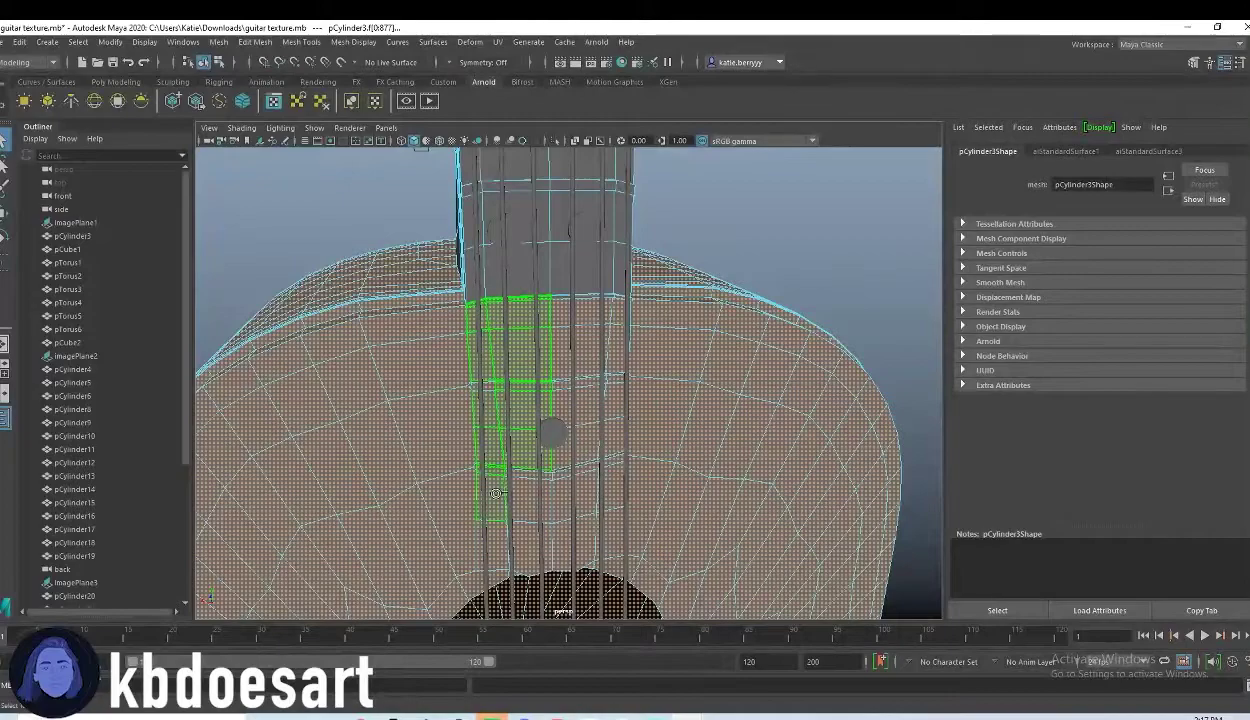
mouse_move(518, 340)
left_mouse_down()
mouse_move(579, 445)
mouse_move(622, 289)
left_mouse_up()
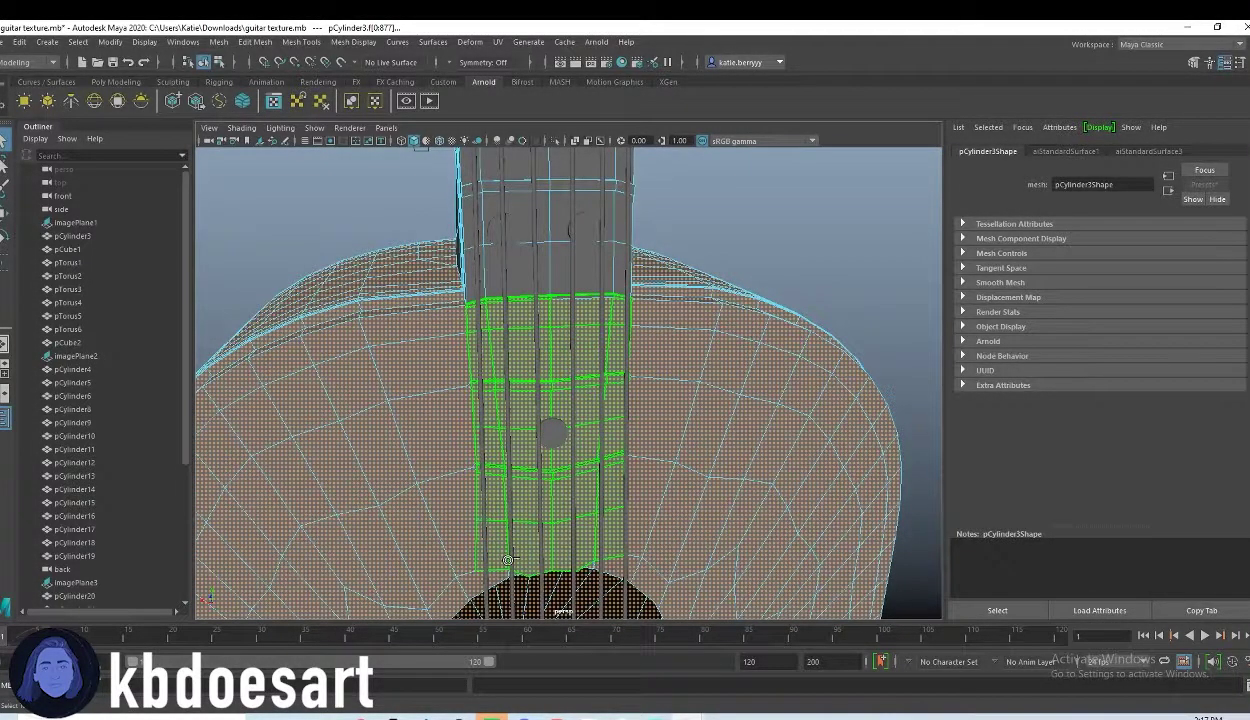
mouse_move(604, 562)
left_mouse_down("ctrl")
mouse_move(562, 547)
mouse_move(494, 564)
left_mouse_up("ctrl")
Step: Assign a new Arnold aiStandardSurface material to the selected body faces
scroll(603, 573, "down", 3)
scroll(603, 573, "down", 3)
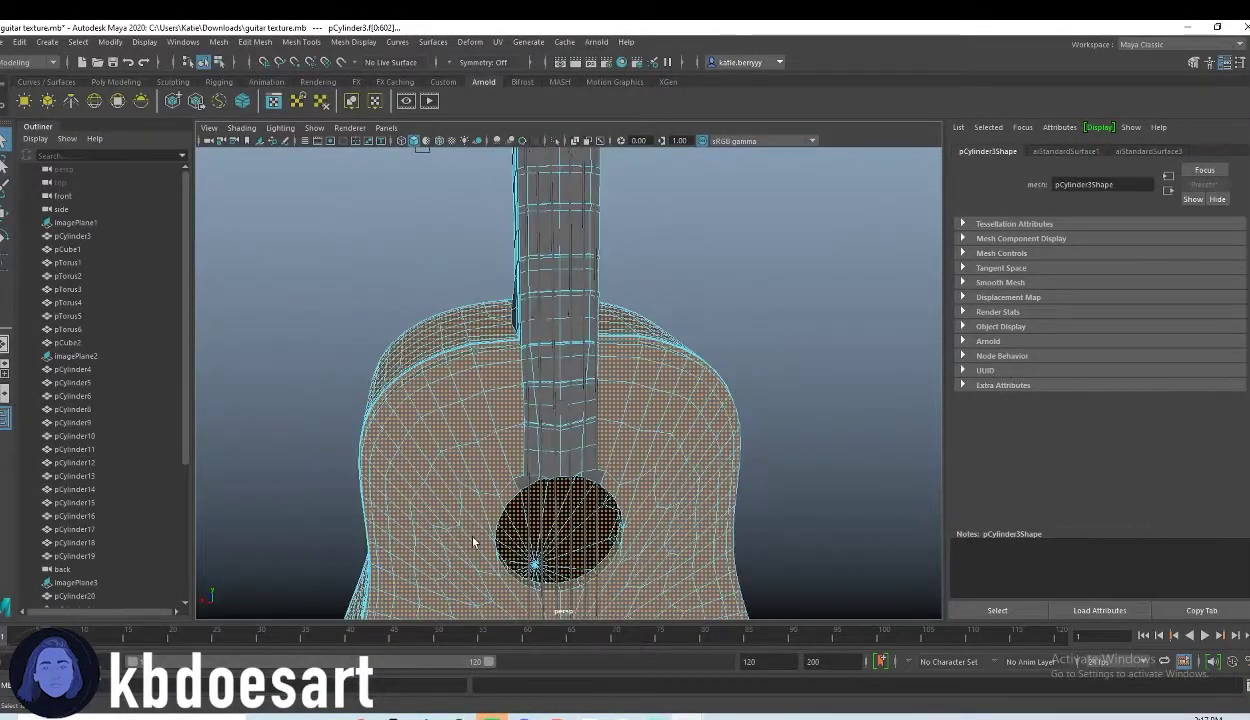
left_click_drag(600, 571, 536, 490, "alt")
right_click_drag(450, 380, 370, 345, "alt")
left_click_drag(548, 372, 621, 427, "alt")
scroll(621, 427, "down", 5)
right_click_drag(580, 380, 590, 700)
left_click(640, 259)
left_click(736, 404)
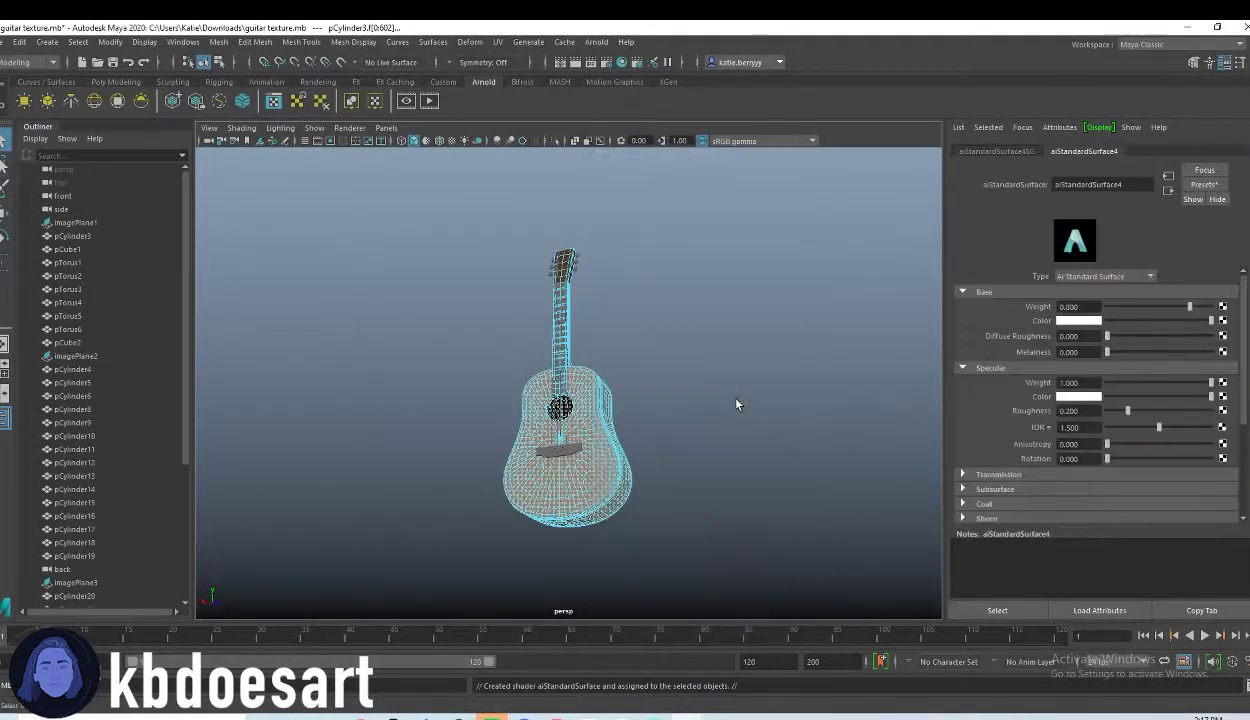
Step: Set the body material's base color to a light tan with hue 36.923 and saturation 0.436, and clear the face selection
left_click(1085, 321)
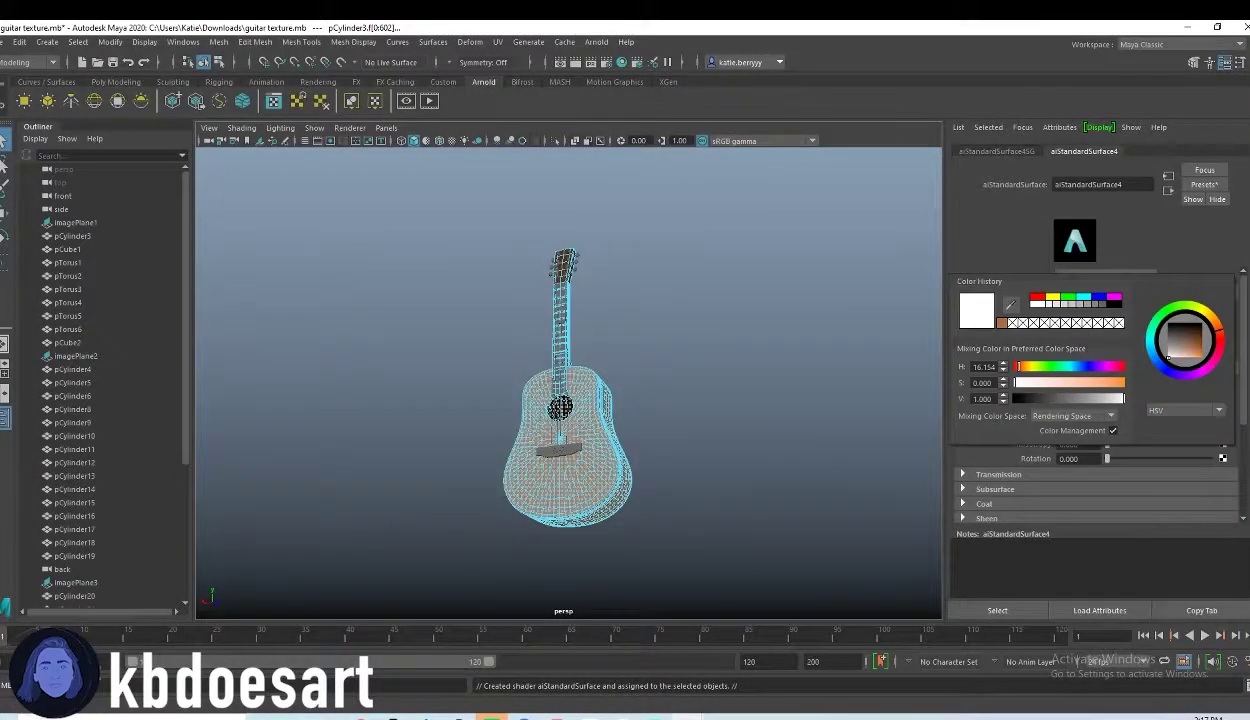
left_click_drag(1051, 386, 1029, 373)
left_click_drag(1094, 401, 1109, 405)
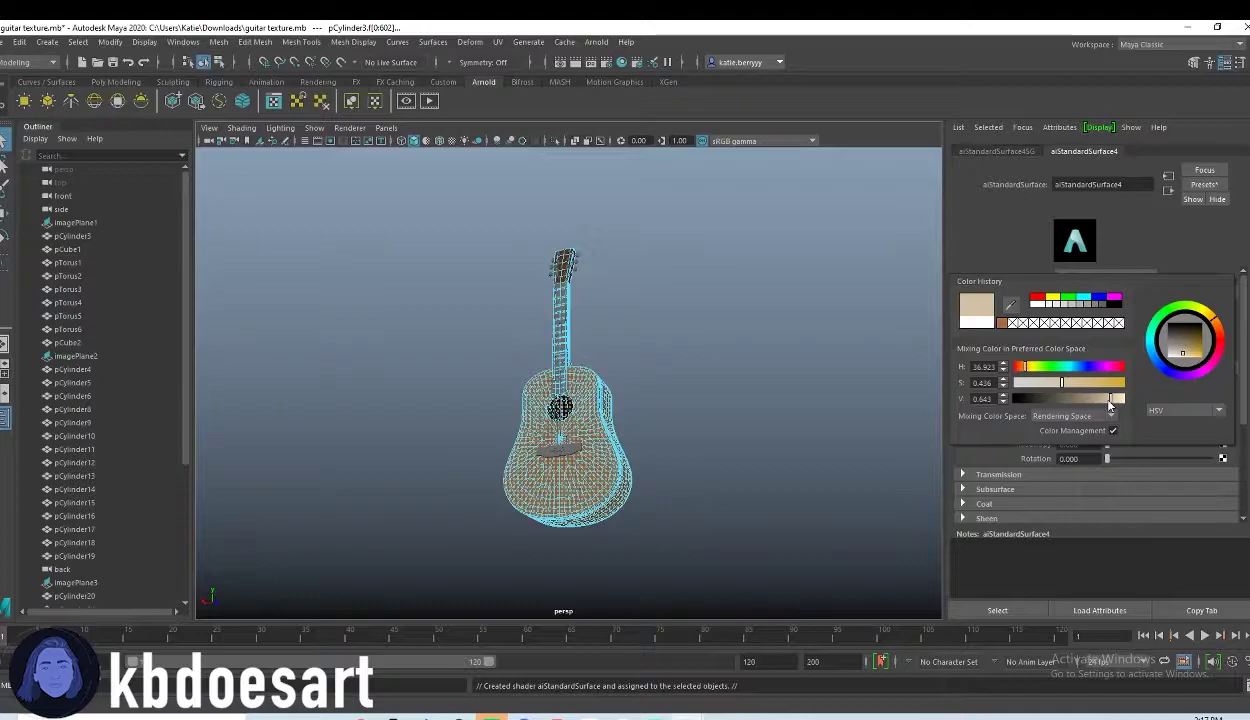
left_click_drag(1109, 405, 1120, 404)
left_click(750, 332)
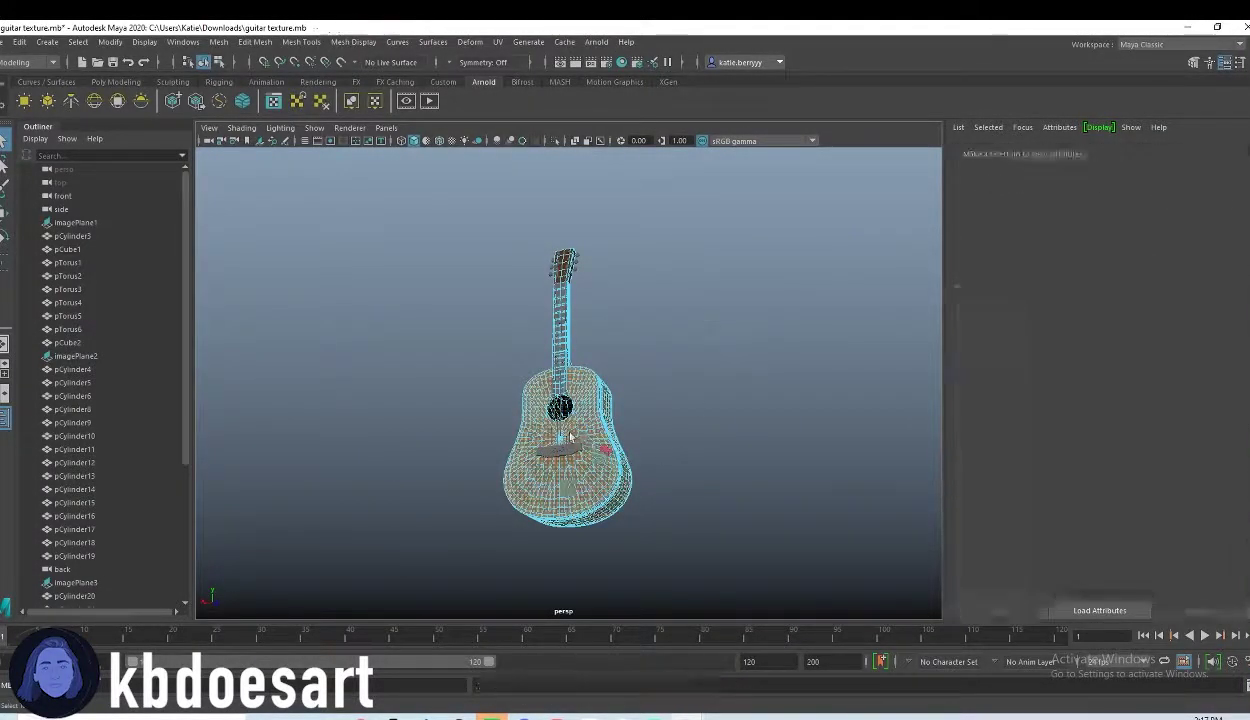
Step: Select the neck faces between the headstock and the body in the back view
scroll(795, 363, "up", 5)
left_click_drag(600, 440, 749, 390, "alt")
scroll(749, 389, "up", 3)
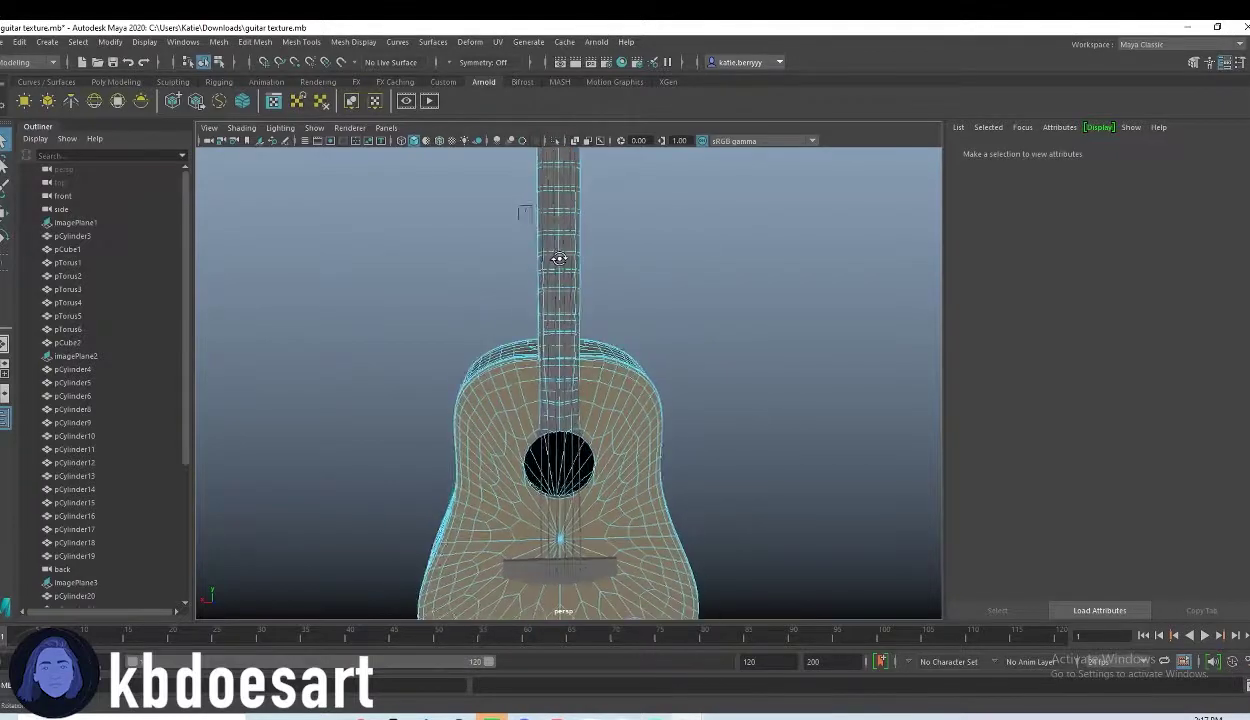
key("space")
left_click_drag(552, 296, 580, 440)
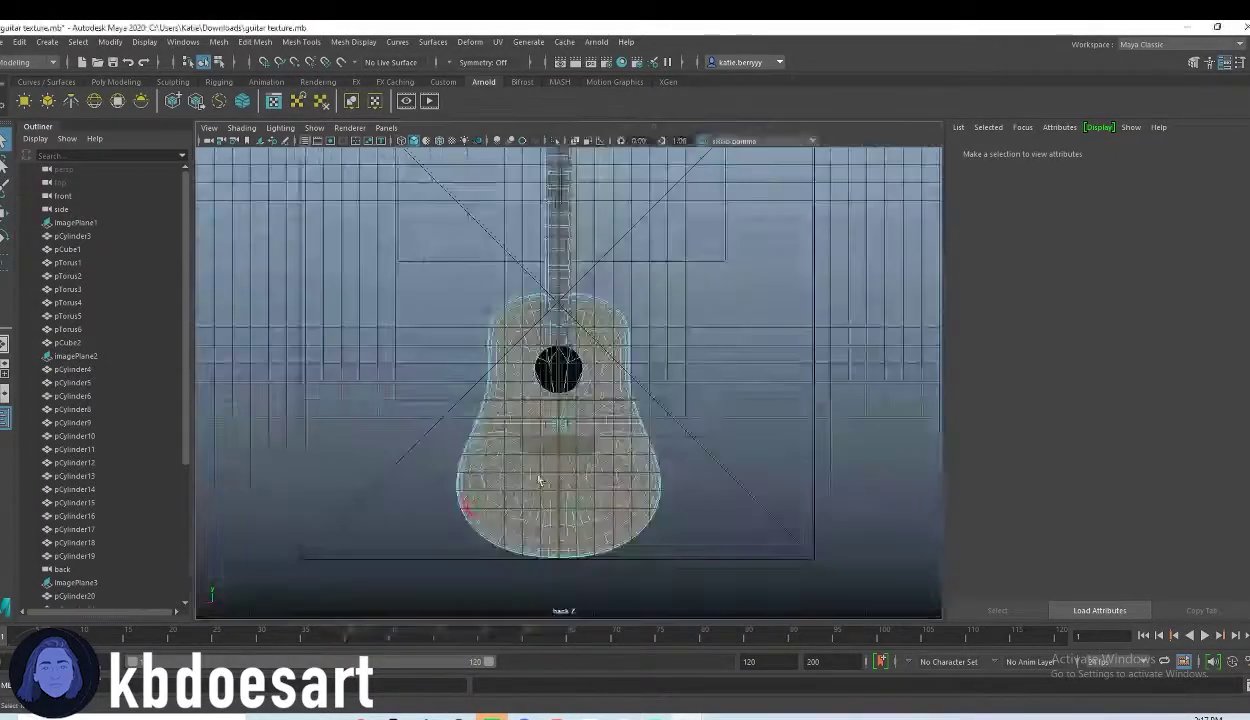
scroll(630, 240, "down", 1)
middle_click_drag(639, 240, 654, 325, "alt")
left_click_drag(538, 236, 624, 374)
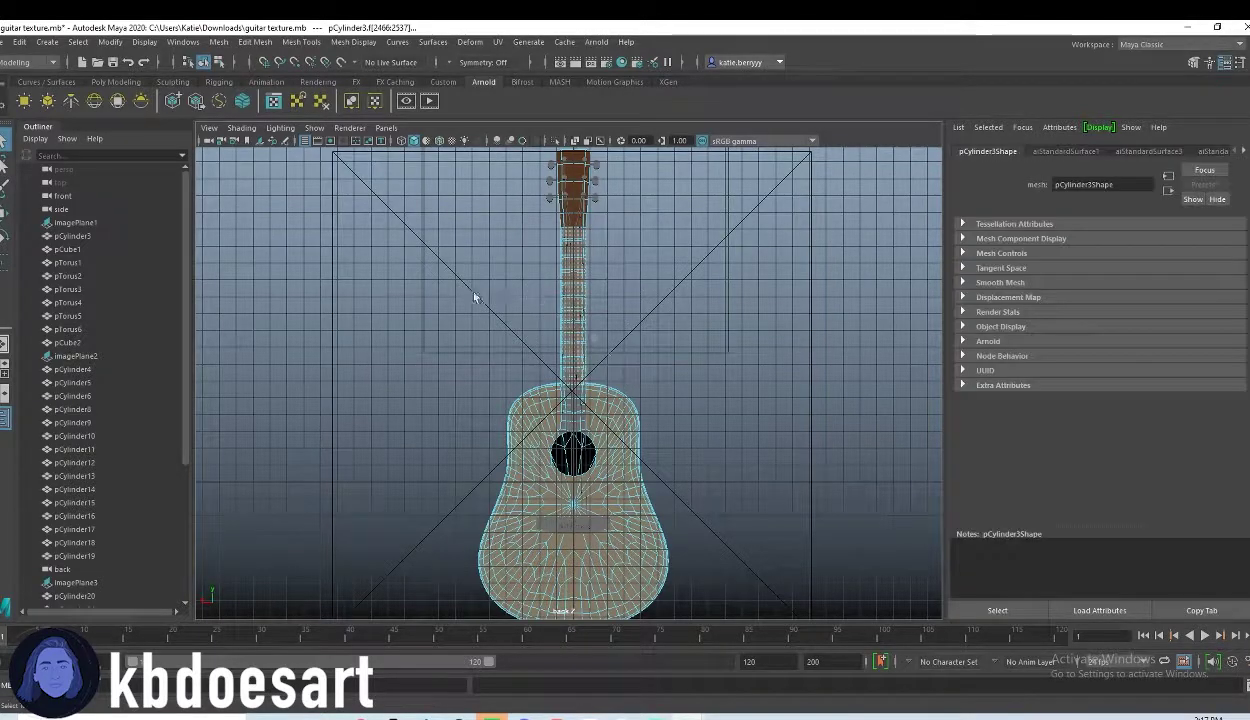
Step: Add the fretboard faces over the body's front, down to the corners at the sound hole, to the neck face selection
key("space")
key("space")
right_click_drag(477, 388, 820, 494, "alt")
middle_click_drag(535, 555, 620, 347, "alt")
left_click_drag(546, 318, 598, 418, "shift")
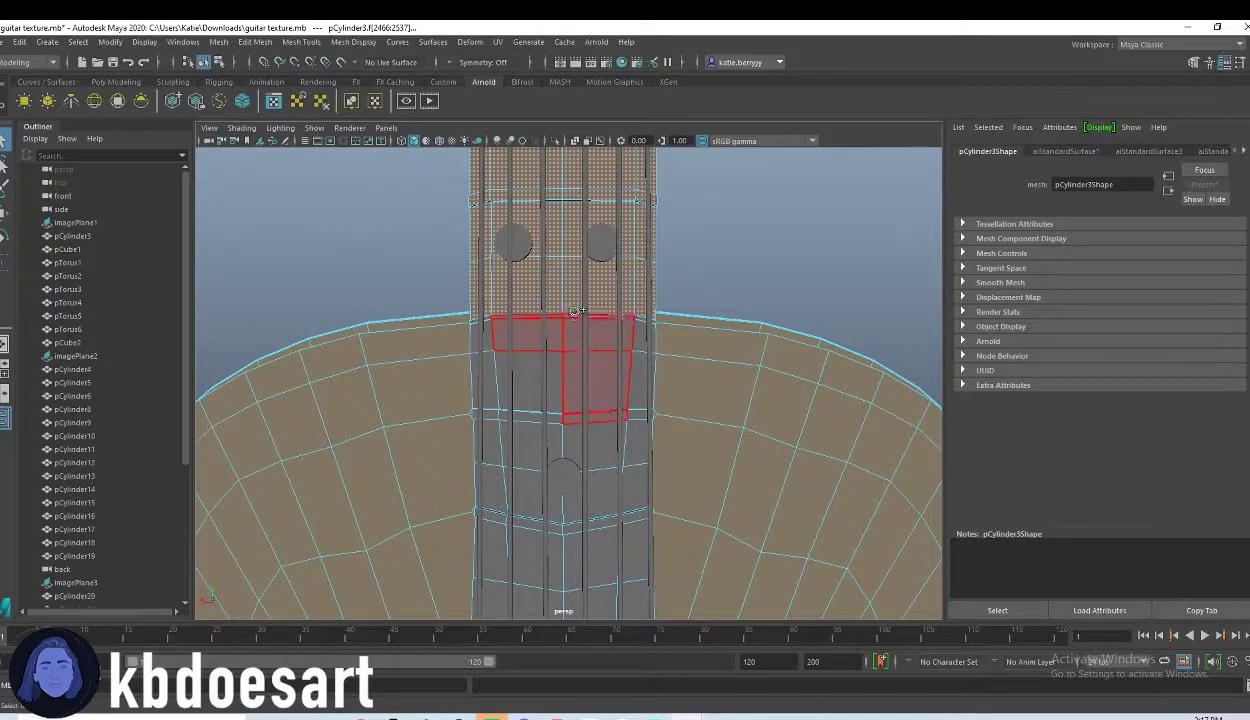
left_click_drag(575, 311, 525, 396)
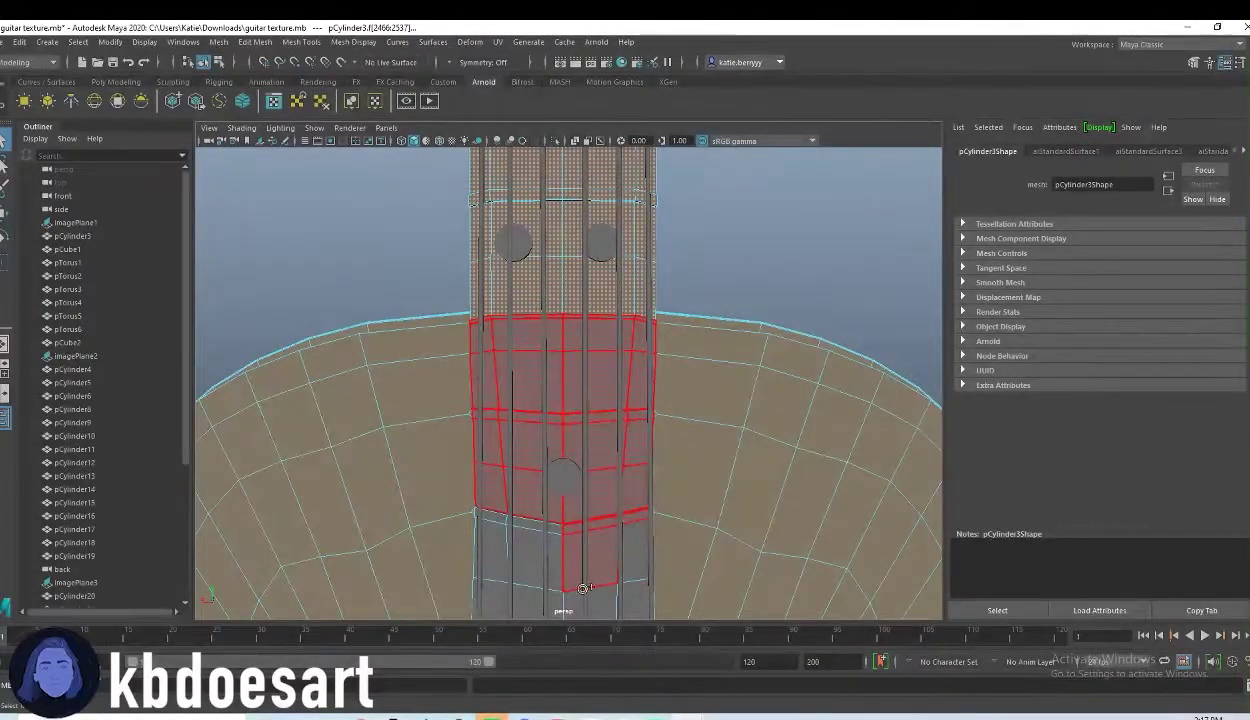
left_click_drag(632, 565, 632, 495, "shift")
middle_click_drag(659, 540, 631, 274, "alt")
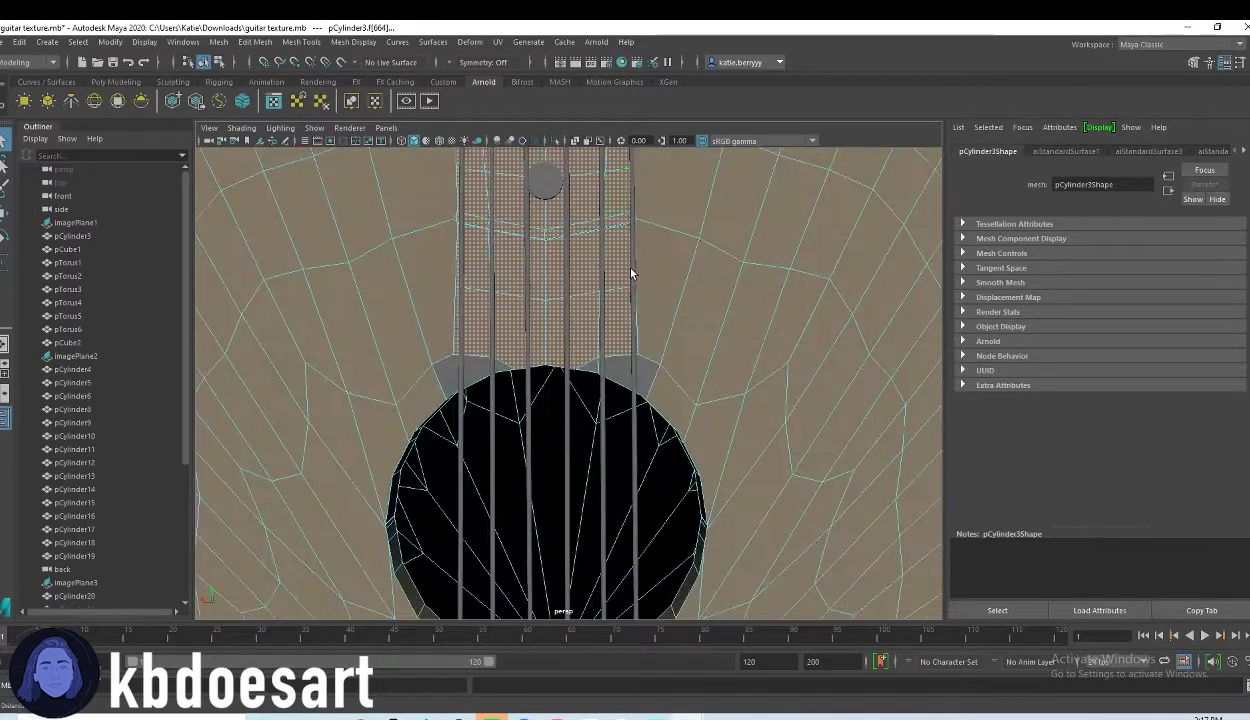
left_click(524, 360)
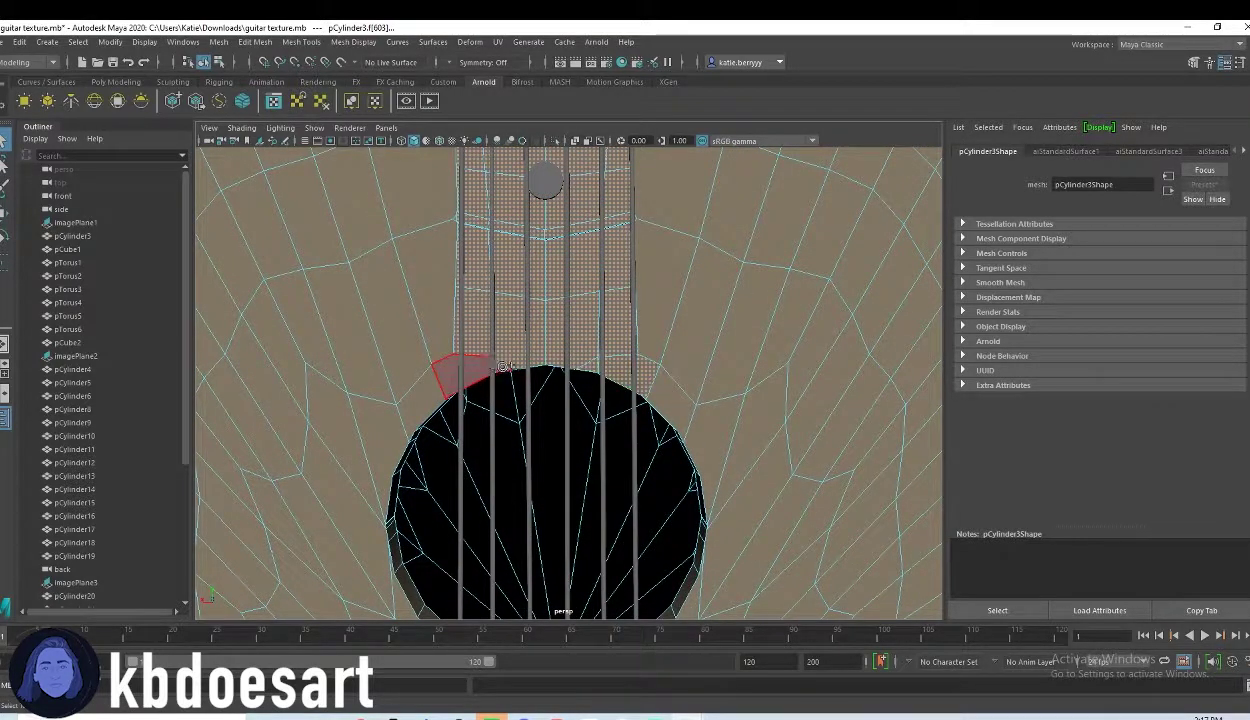
Step: Assign a new Arnold aiStandardSurface material to the selected neck and fretboard faces
left_click_drag(502, 367, 603, 415, "alt")
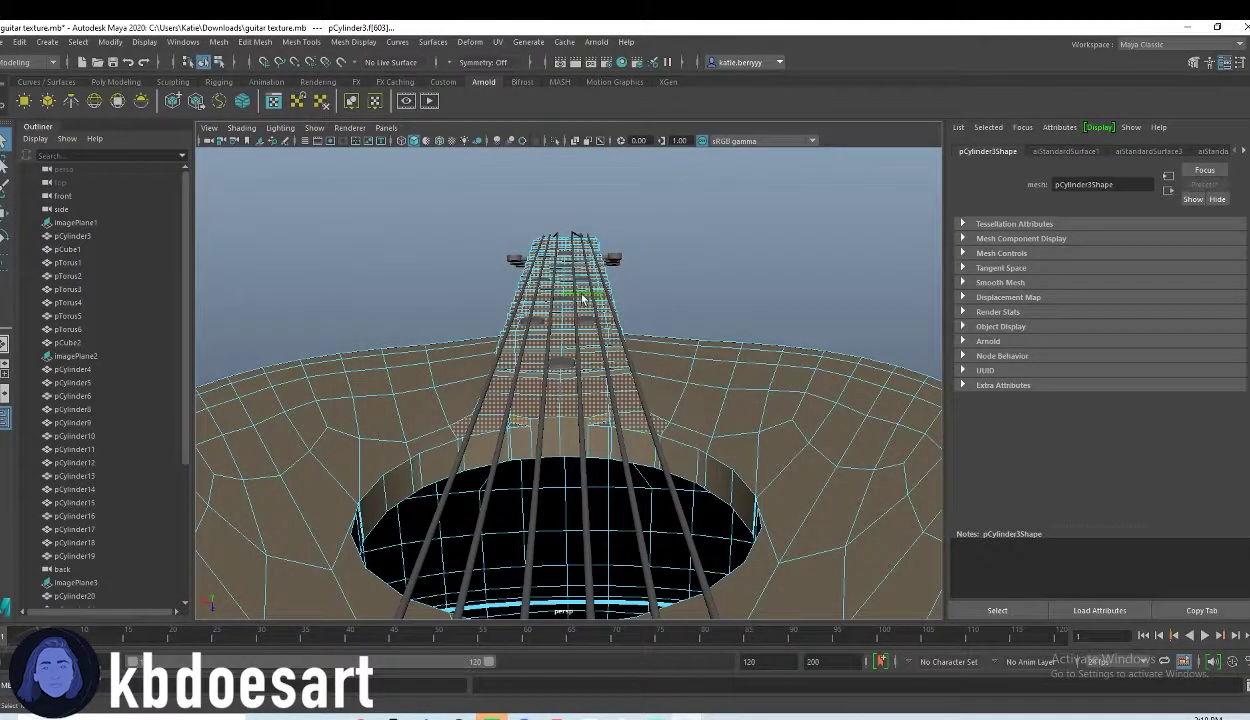
right_click_drag(523, 252, 760, 343, "alt")
middle_click_drag(560, 307, 552, 349, "alt")
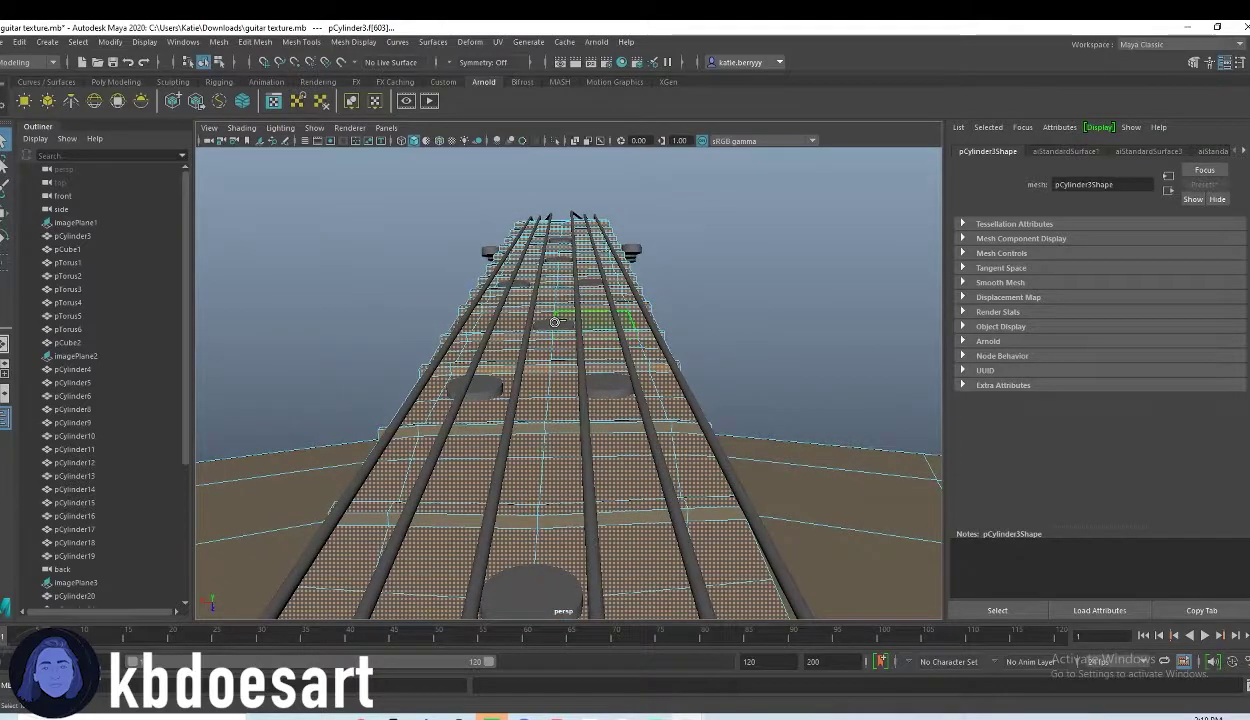
left_click_drag(554, 322, 592, 248, "alt")
middle_click_drag(592, 248, 608, 435, "alt")
left_click_drag(608, 436, 579, 285, "alt")
right_click_drag(571, 208, 570, 522)
left_click(446, 370)
left_click_drag(495, 260, 385, 140)
left_click(392, 418)
Step: Set the neck material's base color to a dark brown with hue 16.154 and saturation 0.333, and clear the face selection
left_click(1070, 320)
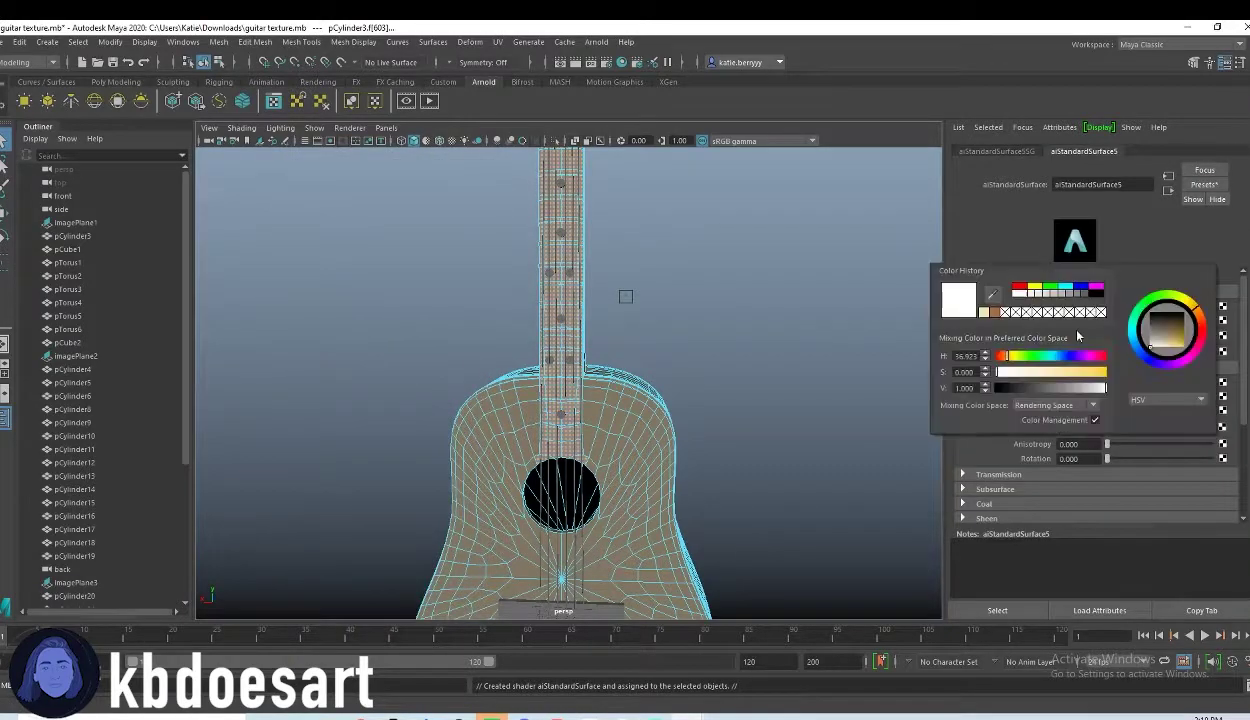
left_click(994, 316)
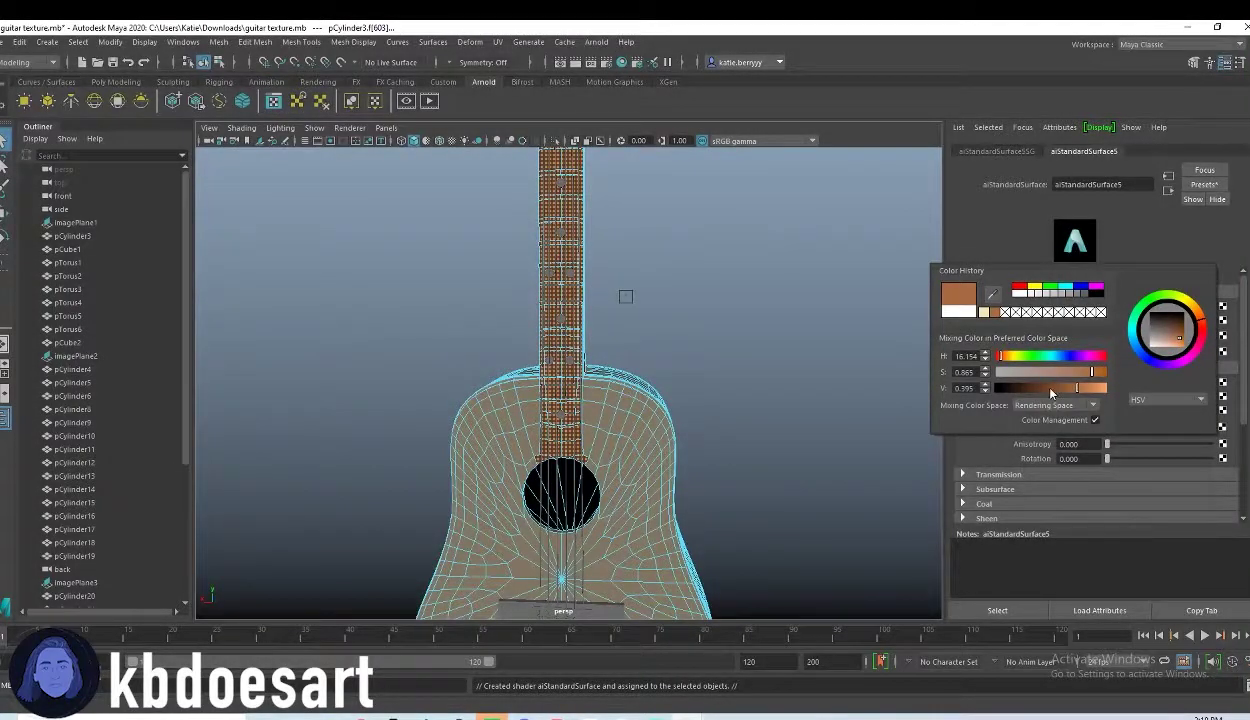
left_click_drag(1051, 393, 1033, 374)
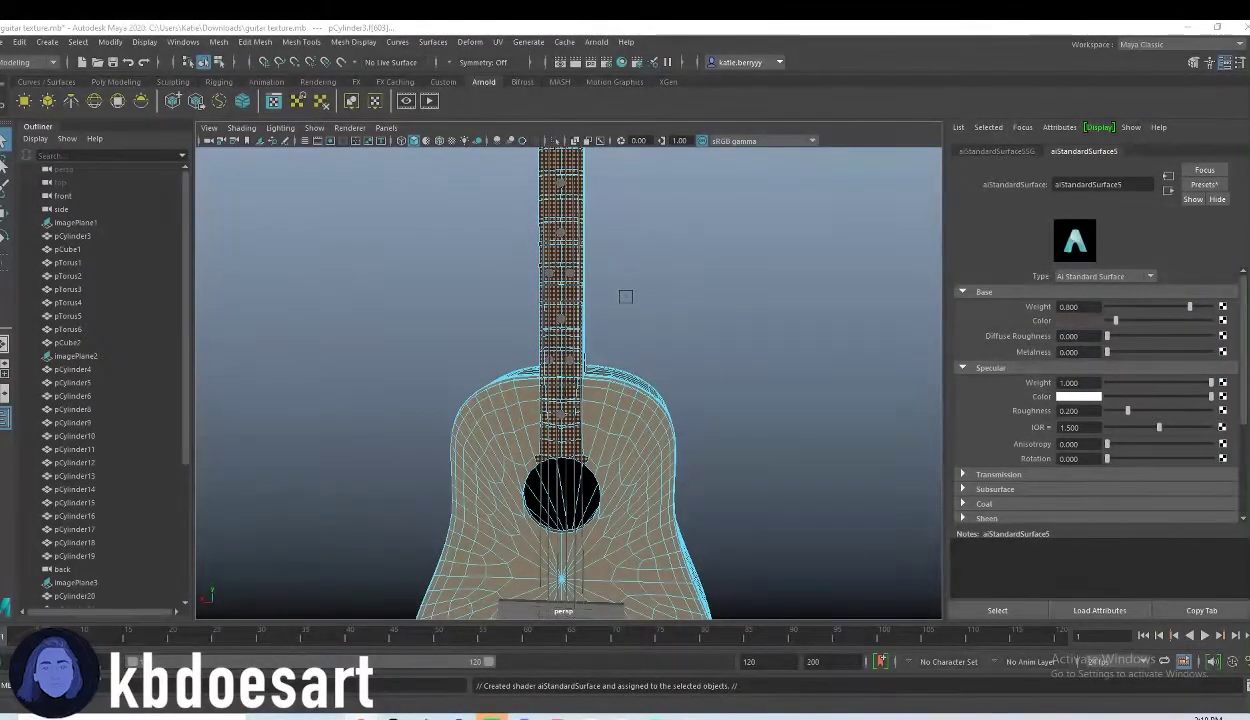
left_click(1090, 322)
left_click_drag(1045, 388, 1078, 388)
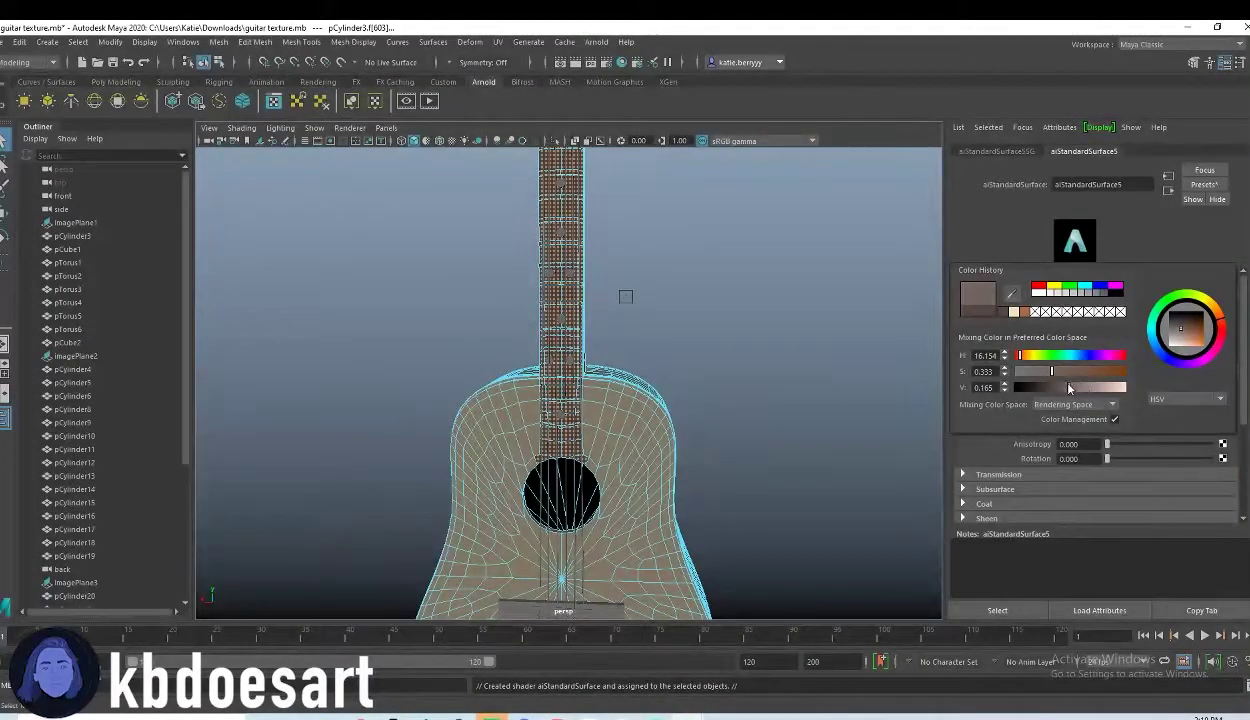
left_click(840, 318)
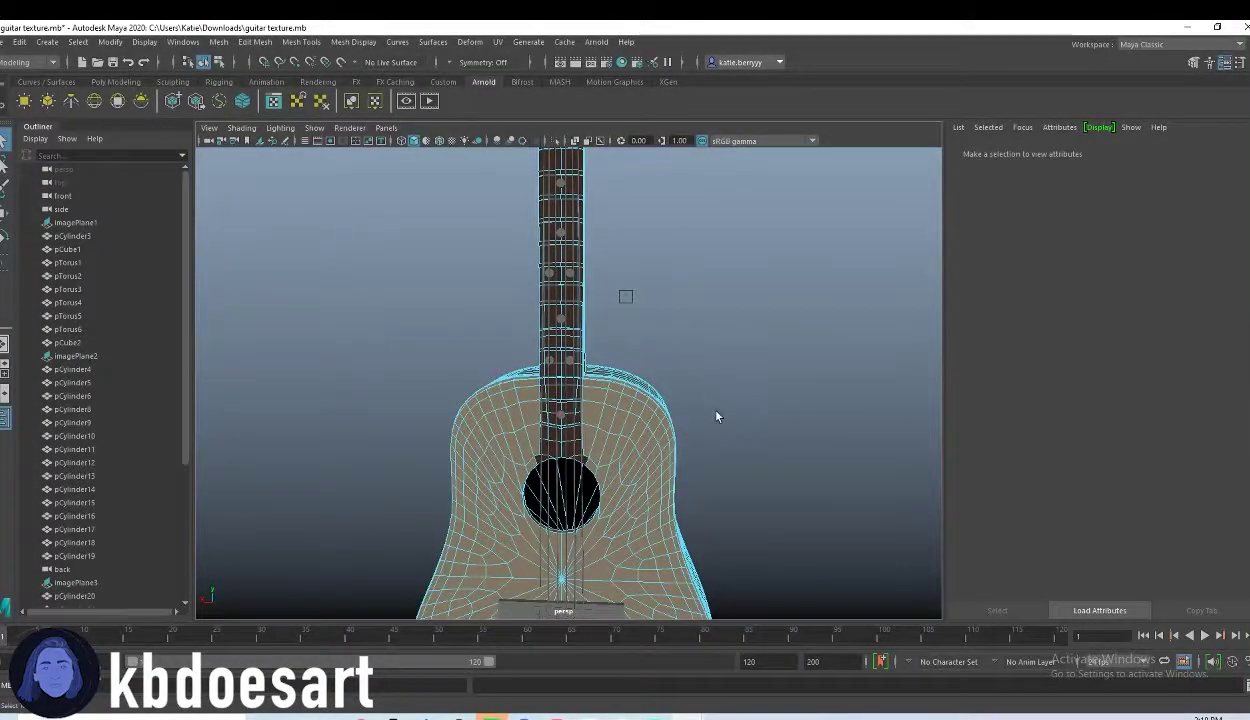
Step: Switch to object selection and select the six round string posts on the front of the headstock
middle_click_drag(727, 327, 746, 460, "alt")
right_click_drag(746, 460, 745, 411, "alt")
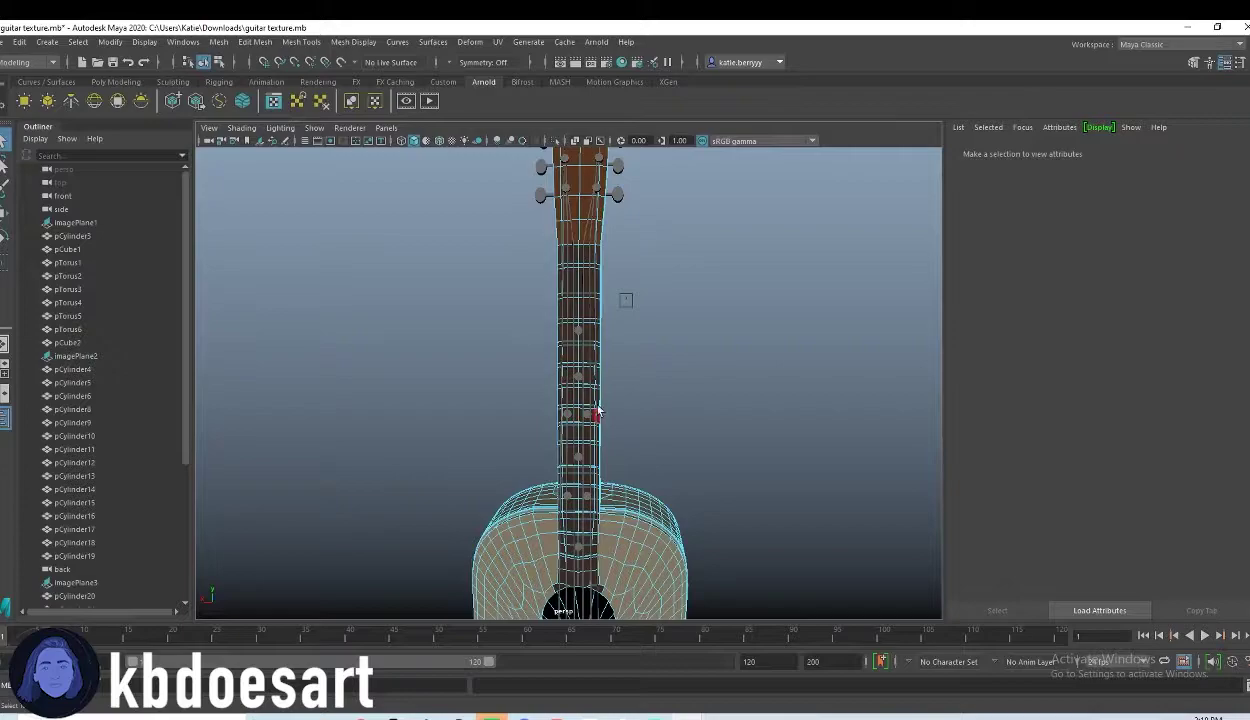
middle_click_drag(650, 262, 647, 377, "alt")
right_click_drag(647, 380, 795, 310, "alt")
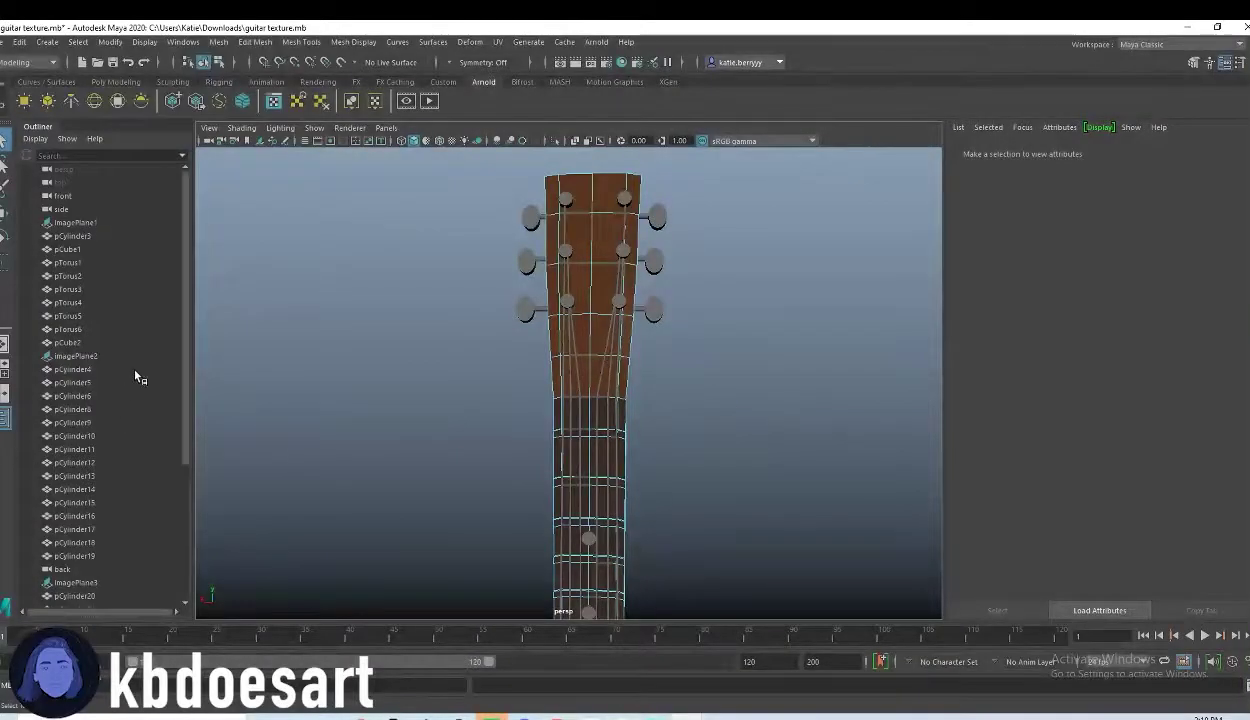
right_click_drag(572, 256, 630, 234)
left_click(566, 198)
left_click(625, 199, "shift")
left_click(624, 251, "shift")
left_click(565, 251, "shift")
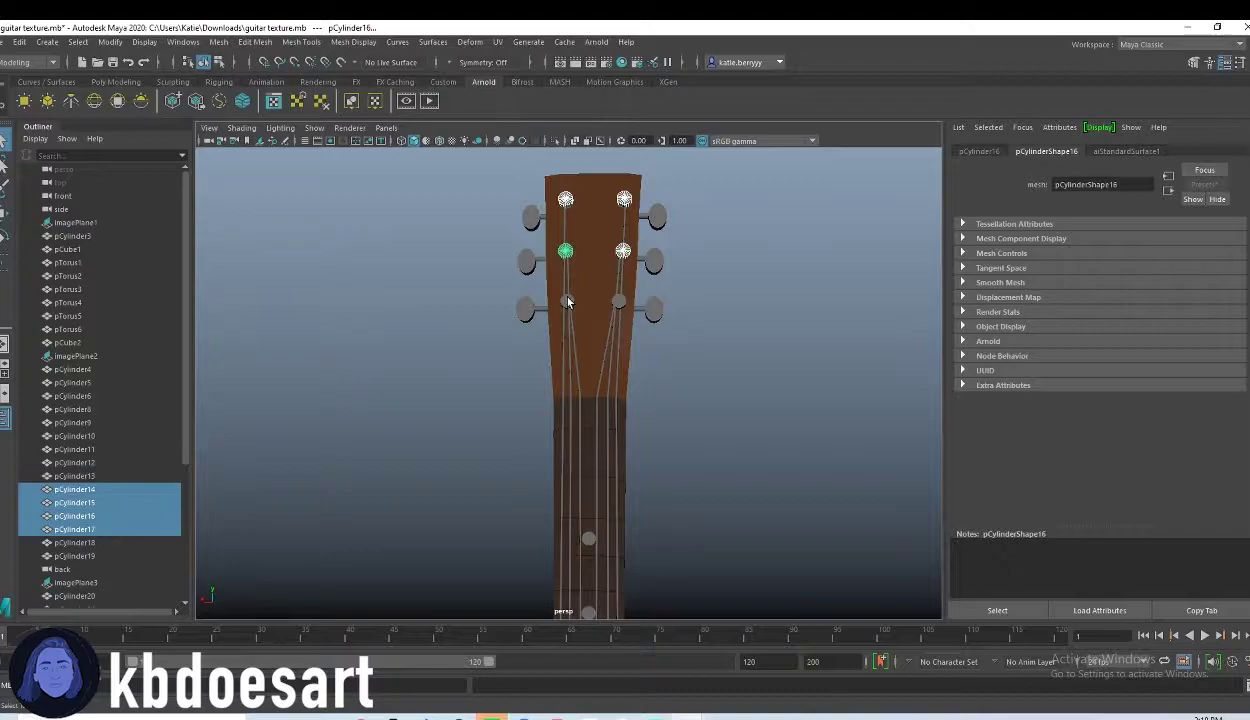
left_click(567, 301, "shift")
left_click(619, 301, "shift")
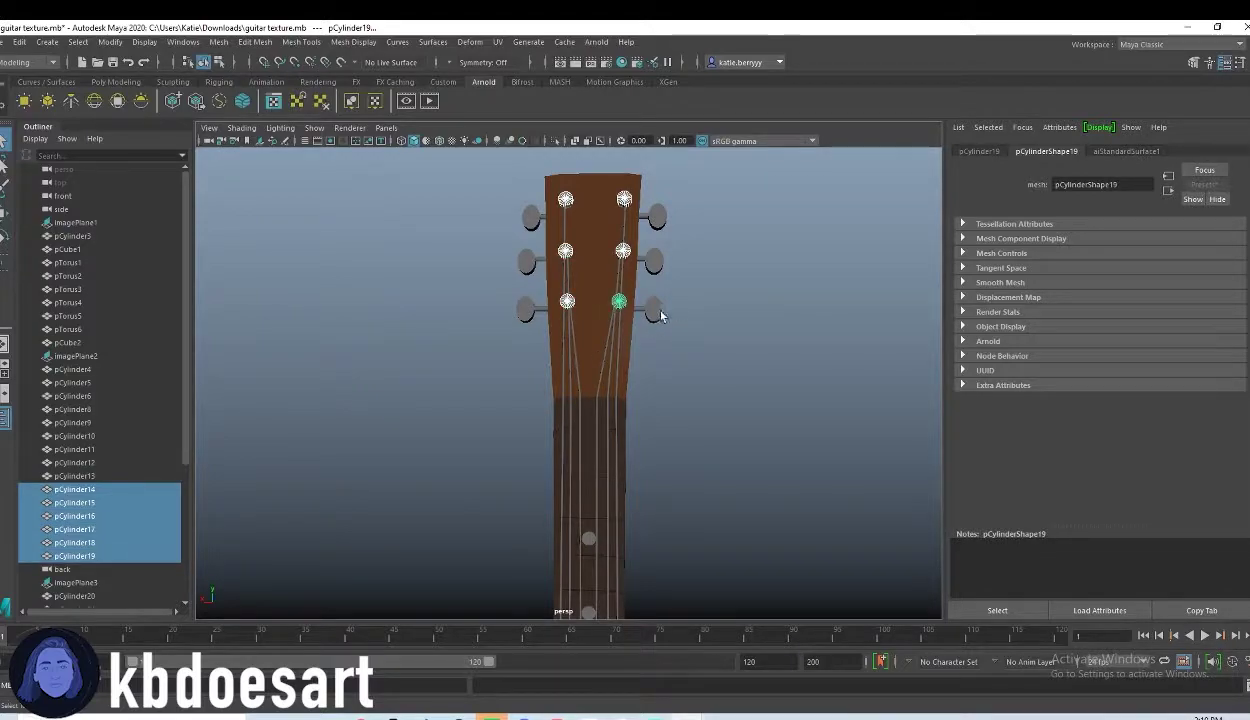
Step: Add the tuning knobs and their shafts on both sides of the headstock to the selection
scroll(572, 276, "up", 4)
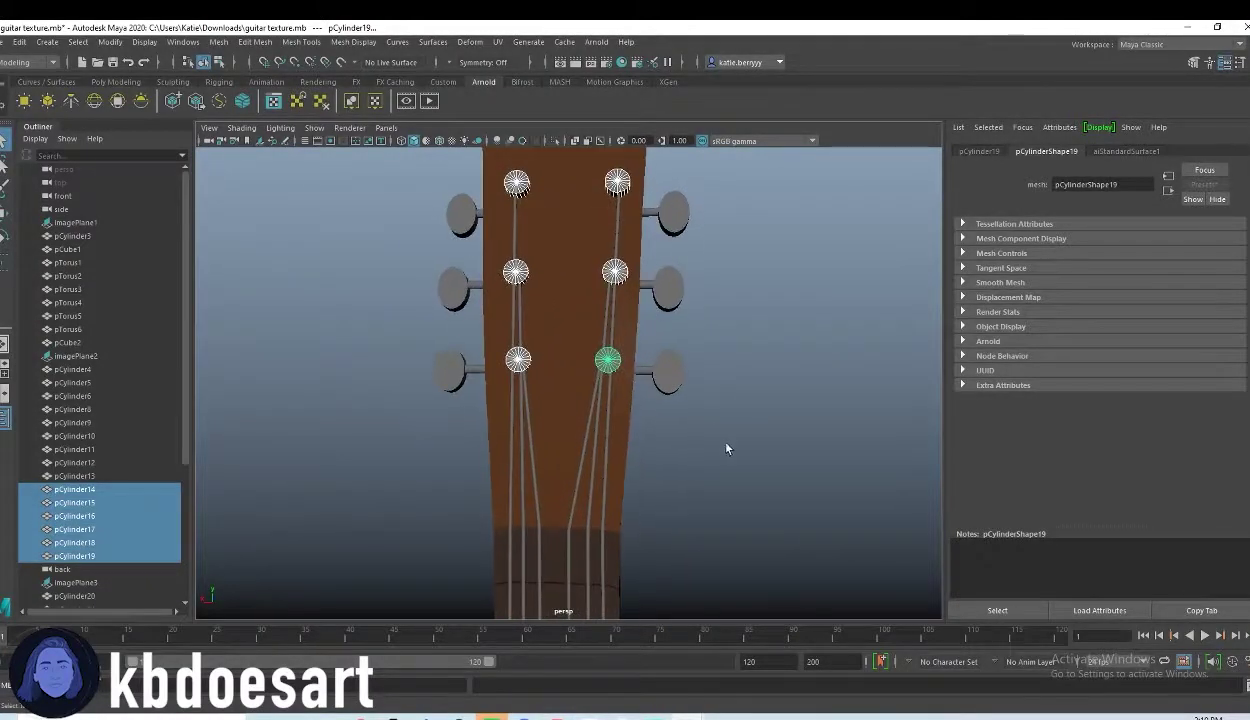
left_click_drag(707, 434, 638, 168, "shift")
left_click_drag(452, 414, 440, 404, "shift")
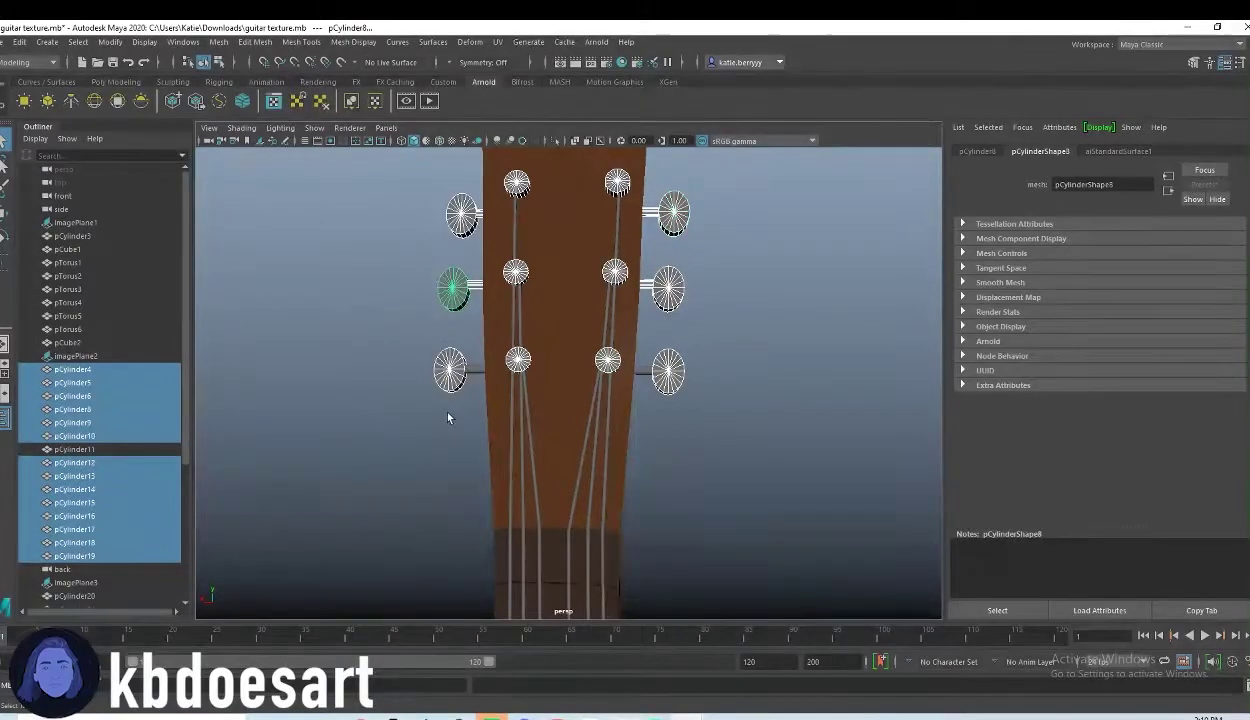
left_click_drag(716, 497, 560, 339, "alt")
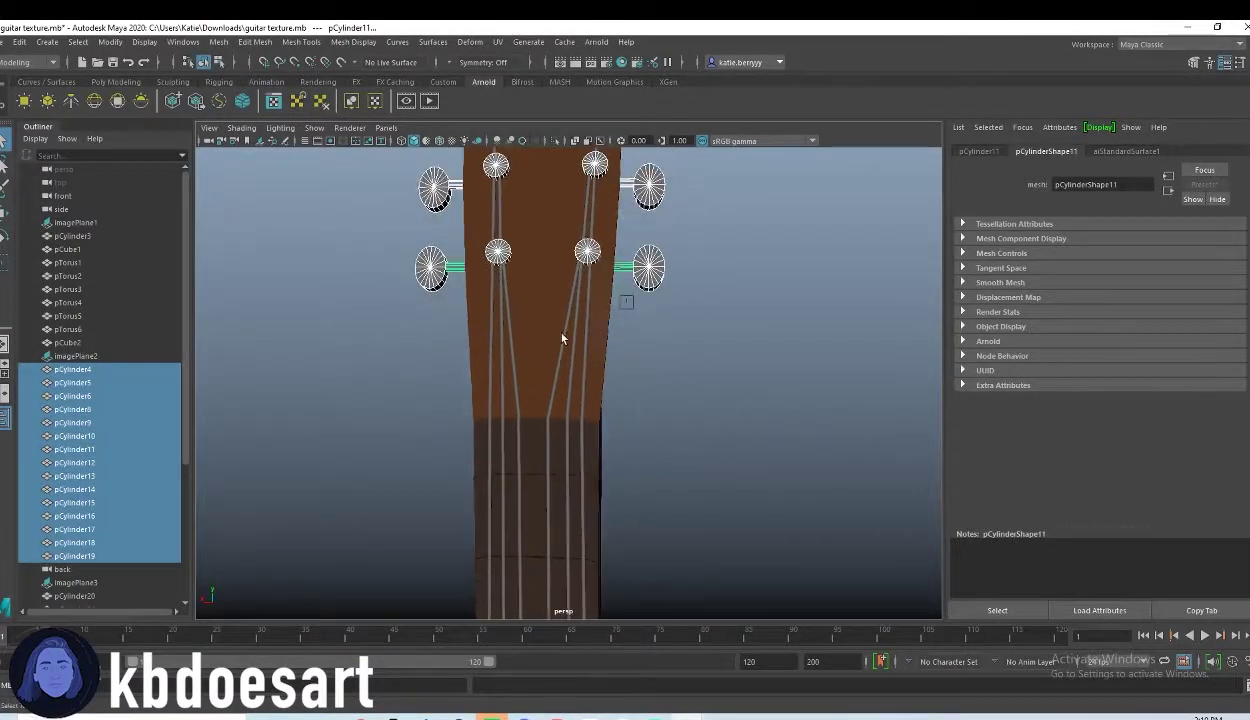
Step: Add all the guitar strings to the selection
left_click(571, 348, "shift")
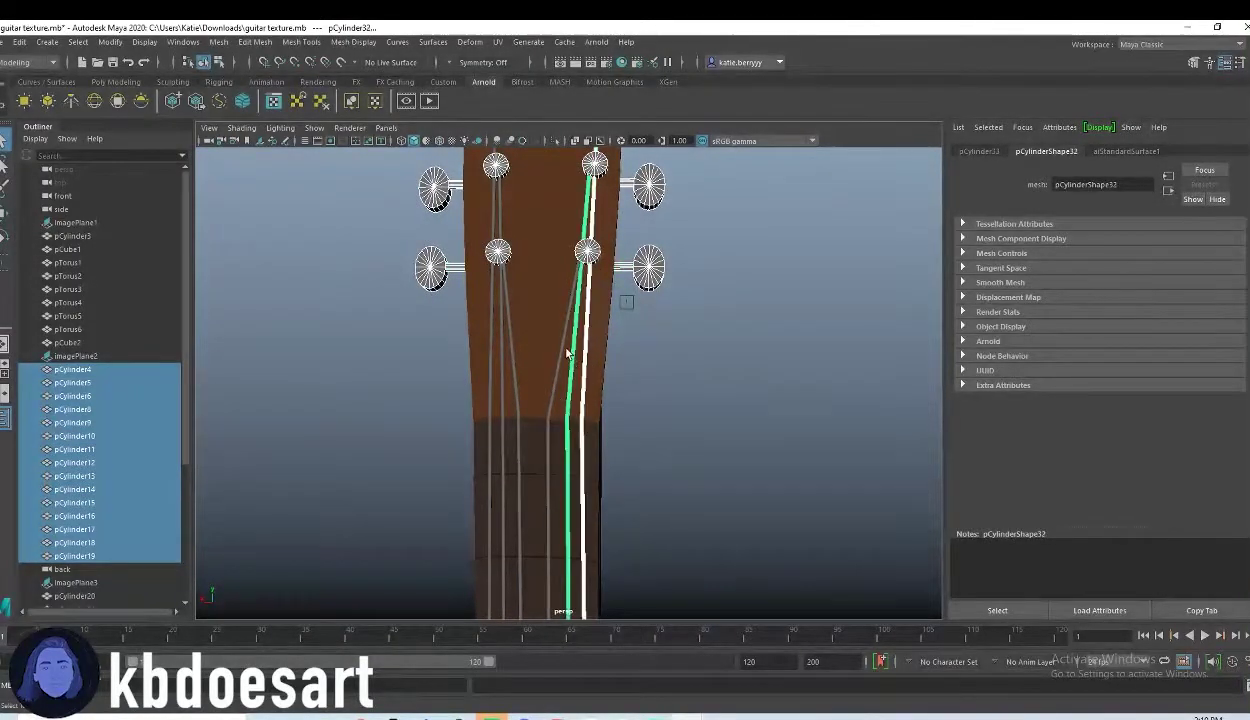
left_click(560, 352, "shift")
left_click(501, 358, "shift")
left_click(495, 374, "shift")
left_click(493, 374, "shift")
Step: Add the round inlay dots along the fretboard to the selection
middle_click_drag(558, 499, 576, 232, "alt")
right_click_drag(734, 366, 592, 414, "alt")
left_click(560, 391, "shift")
left_click(557, 484, "shift")
left_click(575, 557, "shift")
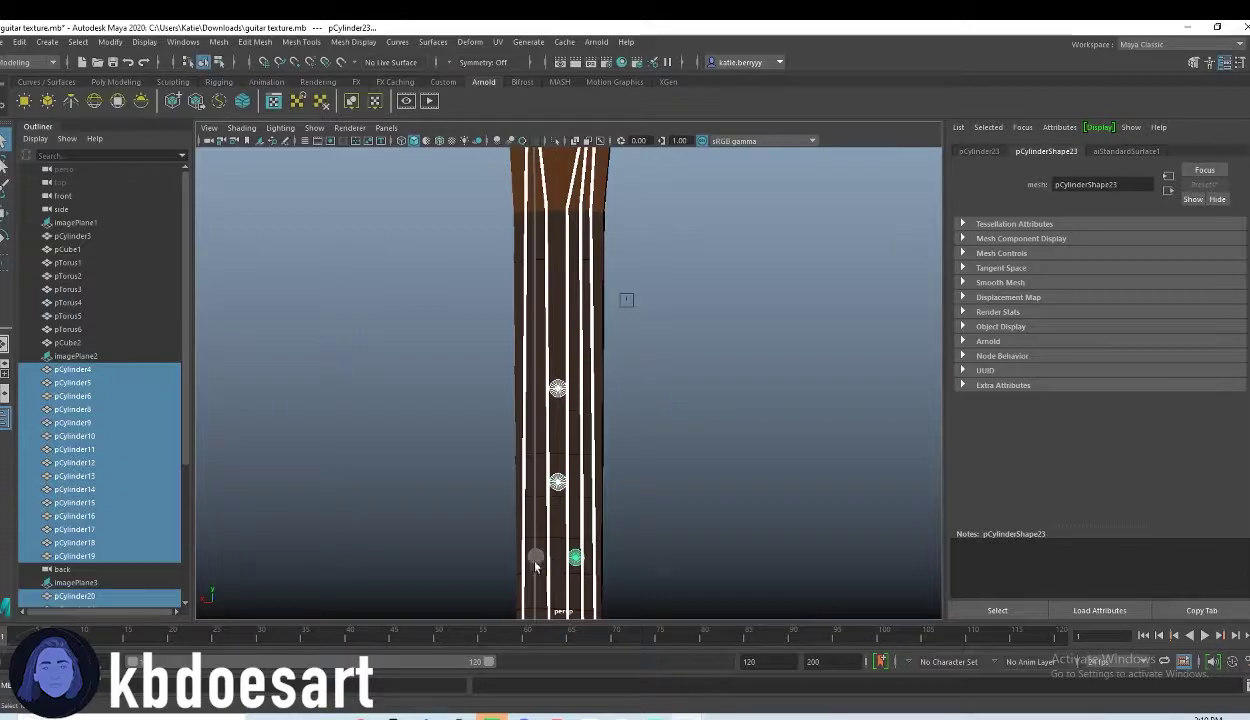
left_click(535, 558, "shift")
middle_click_drag(620, 572, 561, 421, "alt")
left_click(543, 490, "shift")
left_click(583, 490, "shift")
left_click(566, 592, "shift")
Step: Add the thin saddle bar on the bridge to the selection
middle_click_drag(644, 575, 630, 418, "alt")
right_click_drag(620, 410, 577, 476, "alt")
middle_click_drag(623, 530, 600, 445, "alt")
left_click_drag(600, 450, 545, 447, "alt")
right_click_drag(535, 438, 1005, 435, "alt")
right_click_drag(547, 480, 600, 512, "alt")
middle_click_drag(600, 512, 732, 428, "alt")
left_click(731, 433, "shift")
Step: Add the six string-end rings below the saddle to the selection
left_click(721, 507, "shift")
left_click(653, 507, "shift")
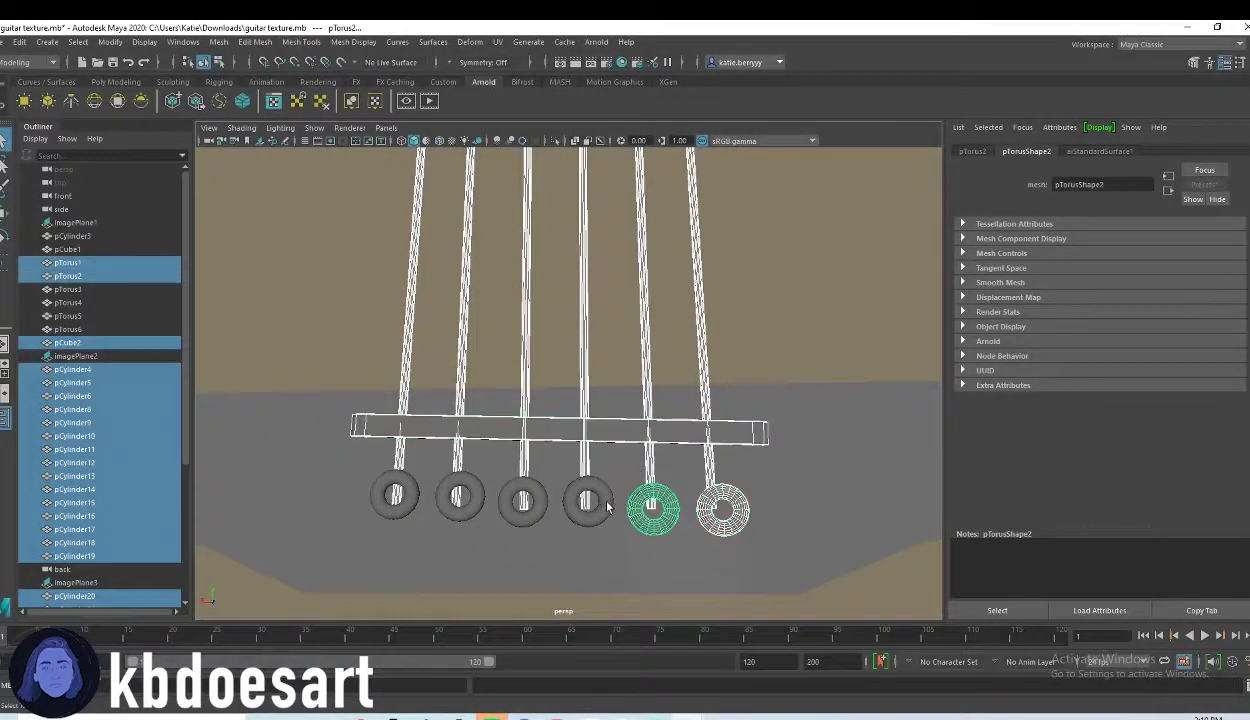
left_click(588, 501, "shift")
left_click(522, 502, "shift")
left_click(459, 497, "shift")
left_click(395, 495, "shift")
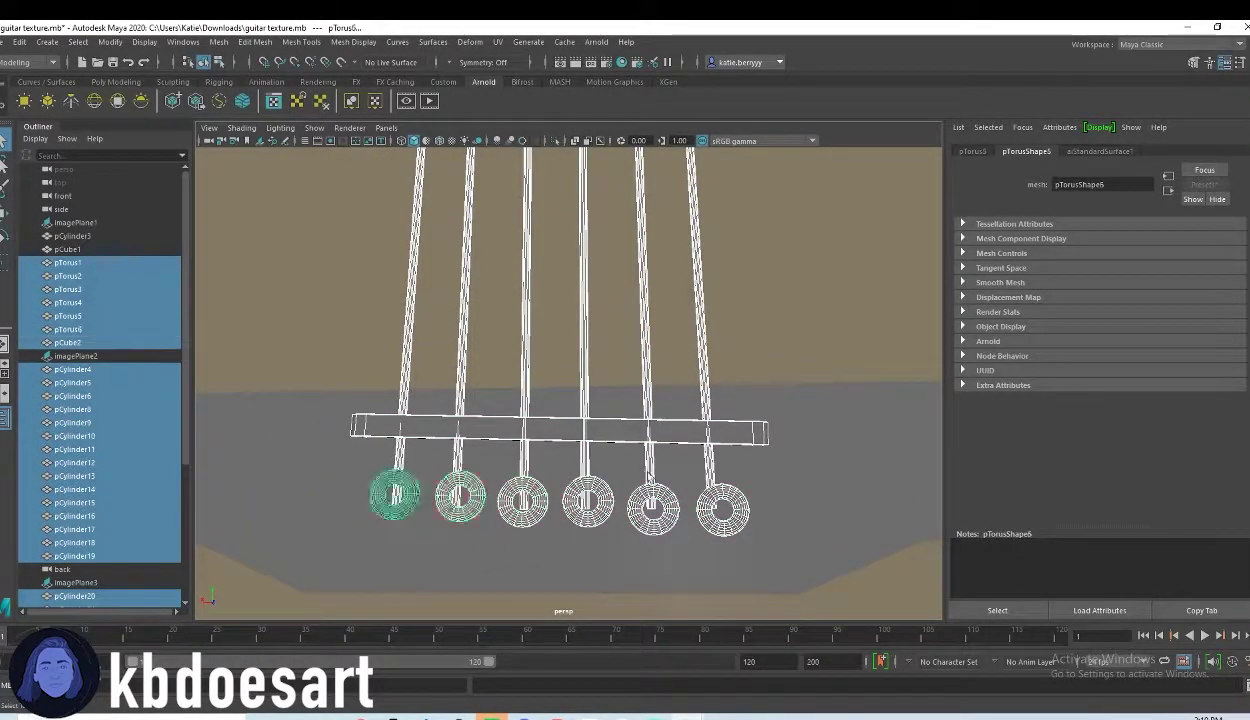
Step: Assign a new Arnold aiStandardSurface material to the selected tuners, strings, inlay dots, saddle and rings
scroll(479, 414, "down", 5)
scroll(479, 414, "down", 3)
middle_click_drag(535, 307, 527, 366, "alt")
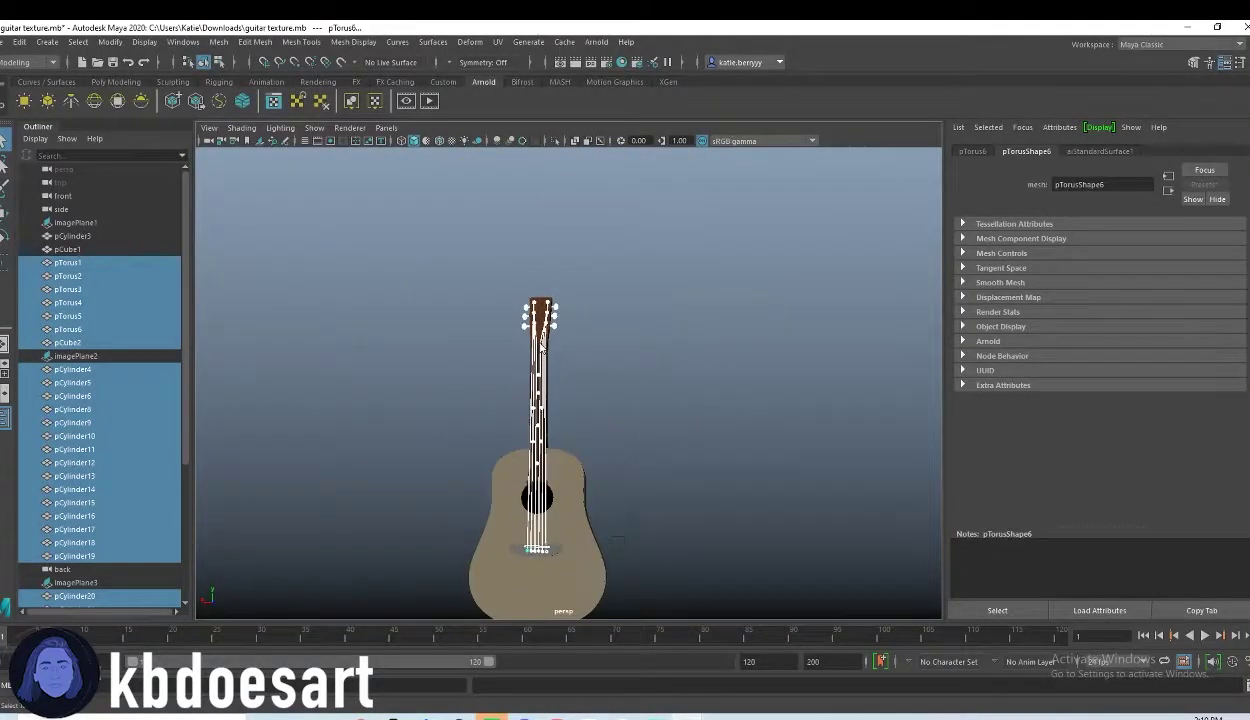
right_click_drag(542, 347, 544, 664)
left_click(446, 366)
left_click_drag(493, 261, 338, 110)
left_click(388, 364)
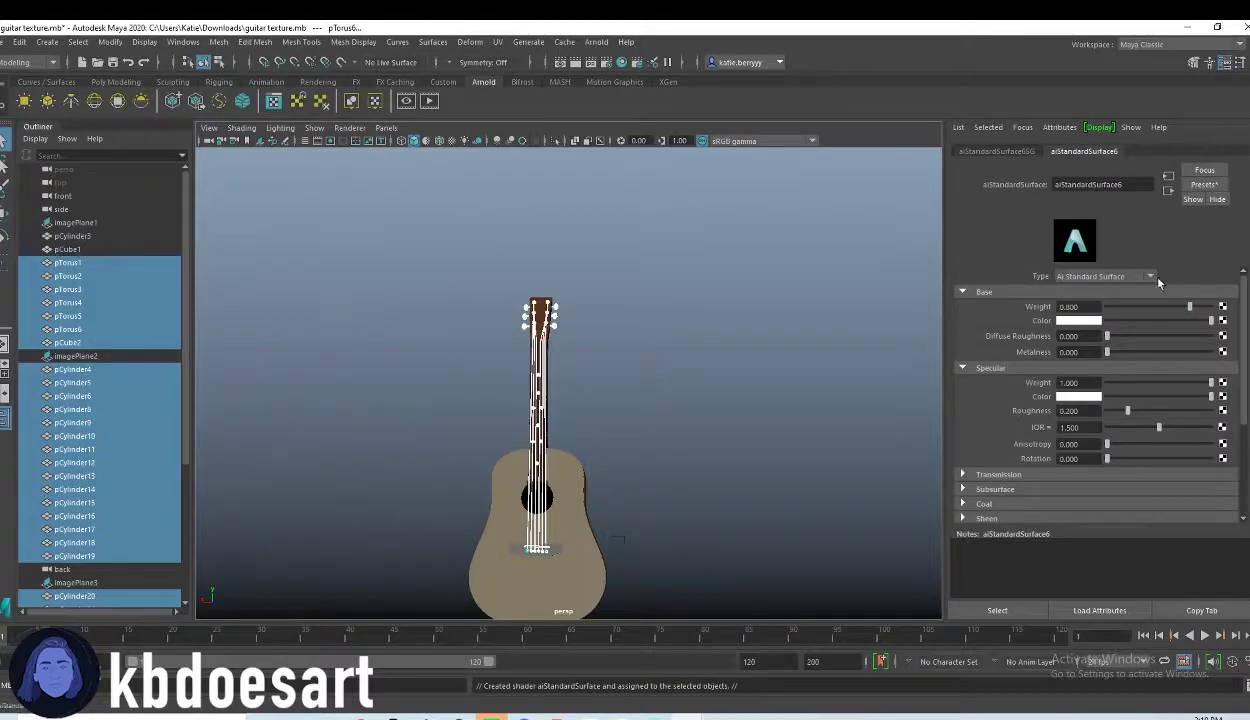
Step: Give the hardware material a light grey base color, metalness 0.610 and specular roughness 0.078, then clear the selection
left_click(1083, 321)
left_click(1069, 381)
left_click_drag(1127, 411, 1115, 411)
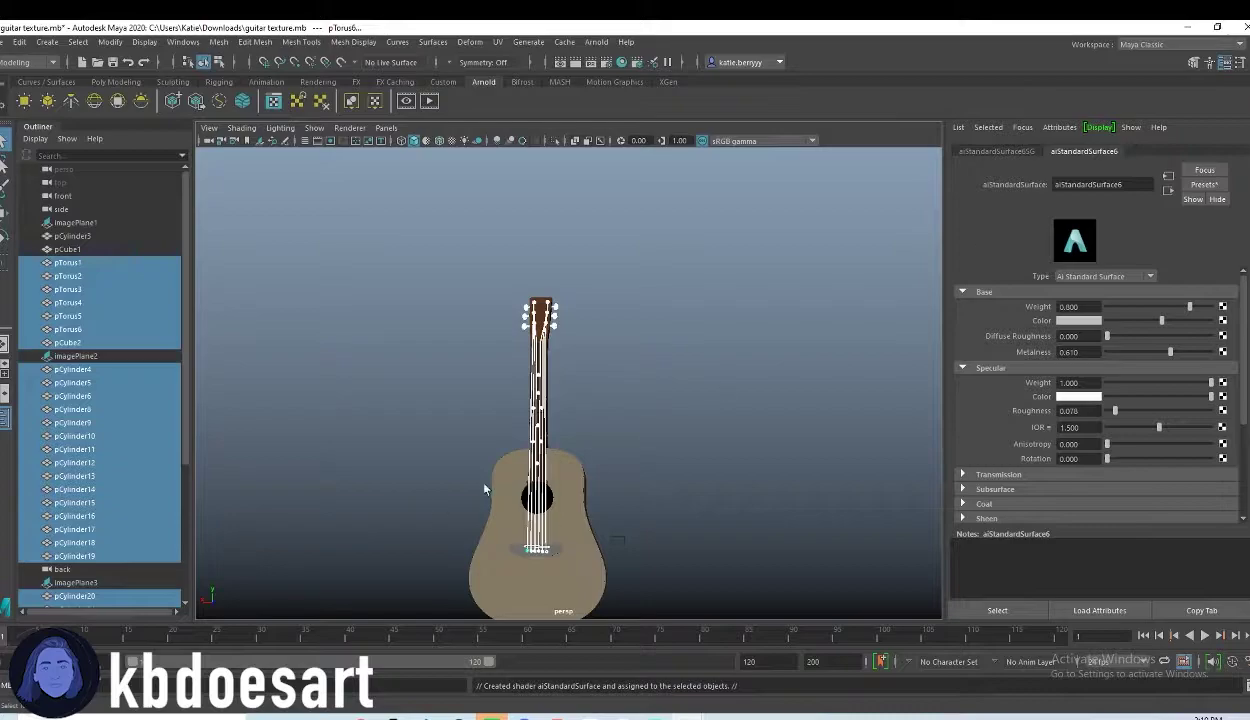
scroll(499, 486, "up", 6)
middle_click_drag(499, 486, 567, 355, "alt")
left_click(664, 556)
scroll(623, 477, "down", 3)
left_click(797, 356)
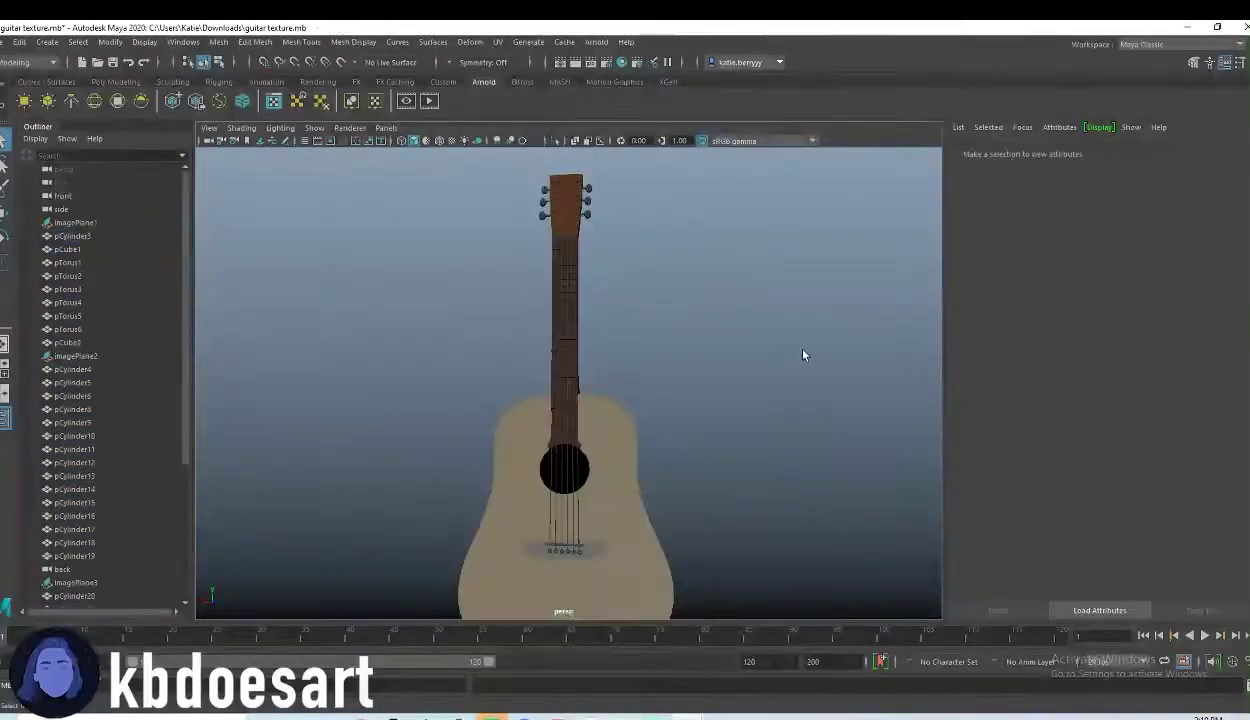
Step: Assign the neck's existing dark brown material to the bridge and deselect it
left_click_drag(672, 480, 643, 495, "alt")
left_click(590, 548)
right_click_drag(592, 375, 704, 672)
left_click(685, 447)
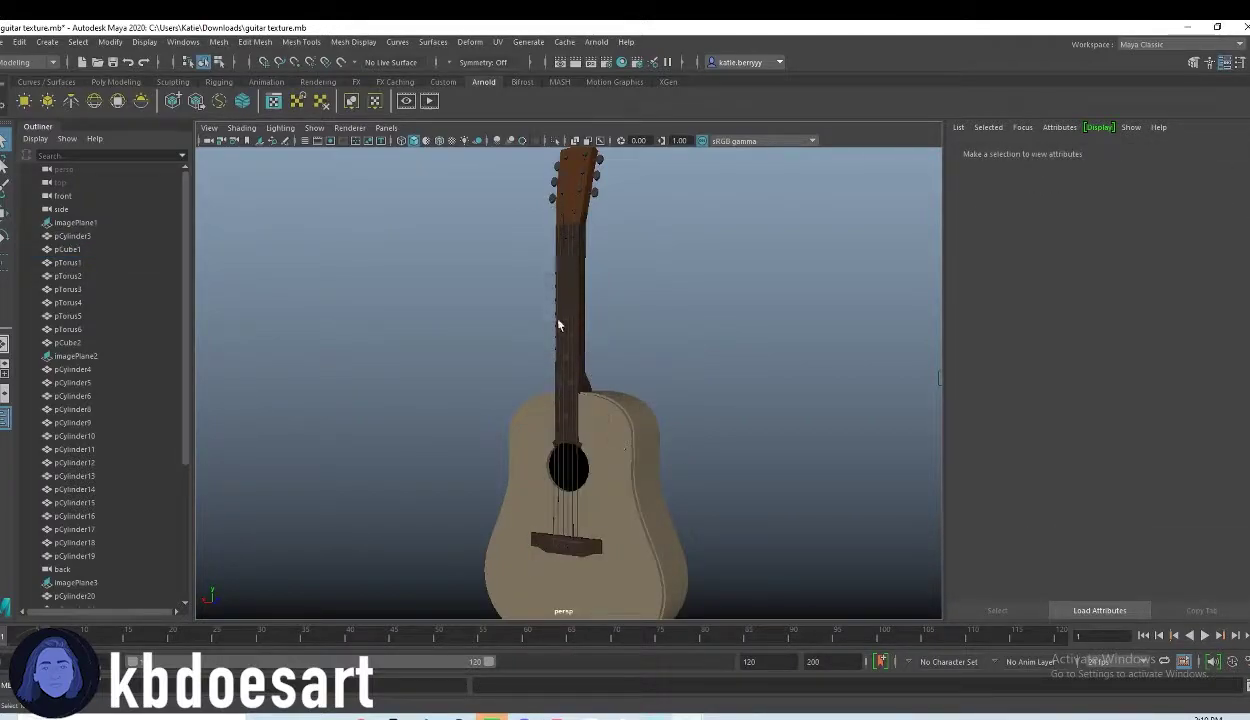
Step: Switch the guitar mesh to face selection and select the top faces of the first fret below the headstock
left_click_drag(573, 505, 583, 432, "alt")
middle_click_drag(494, 225, 505, 393, "alt")
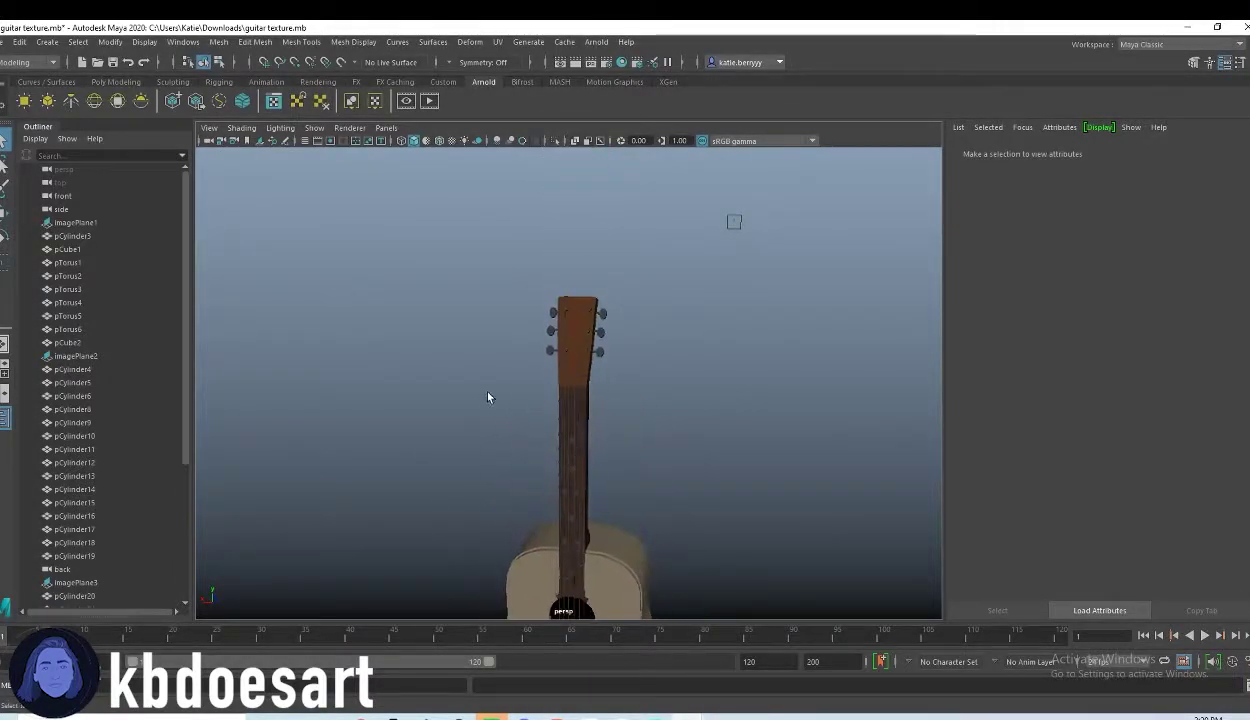
right_click_drag(505, 393, 614, 542, "alt")
left_click_drag(614, 542, 637, 412, "alt")
left_click(635, 408)
right_click_drag(661, 417, 655, 450)
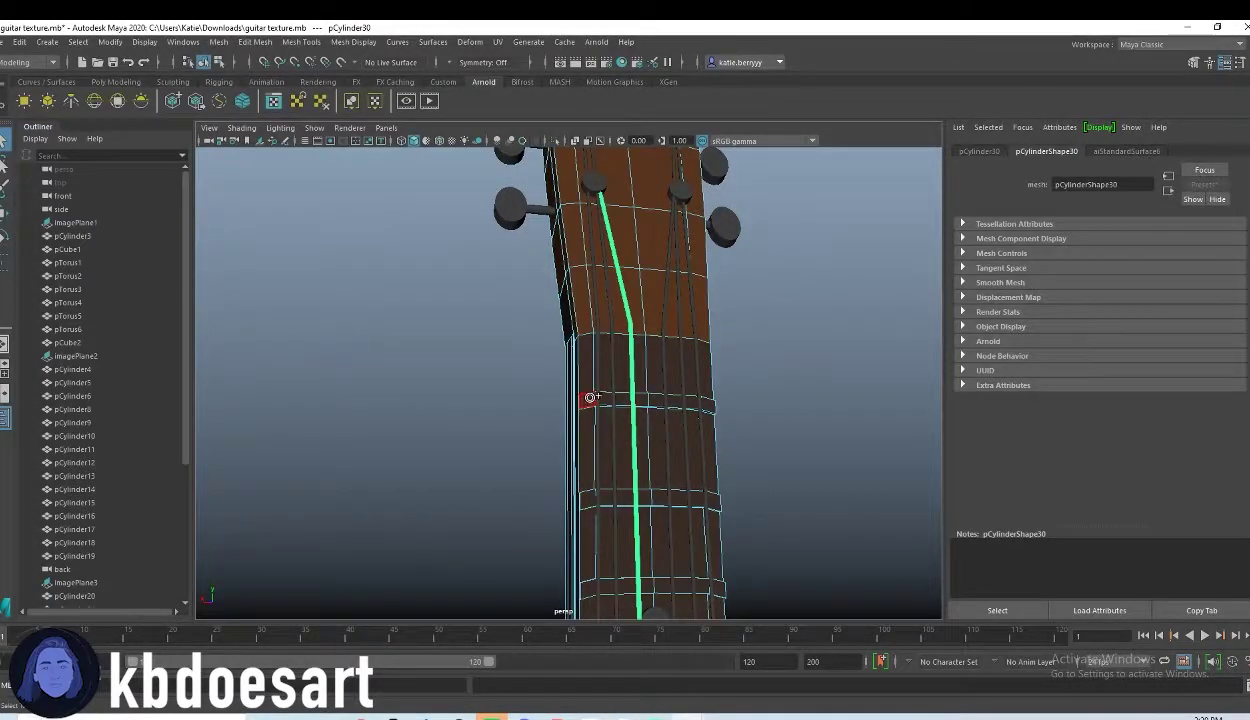
left_click_drag(618, 401, 711, 406)
right_click_drag(641, 441, 975, 400, "alt")
left_click_drag(634, 470, 629, 450, "alt")
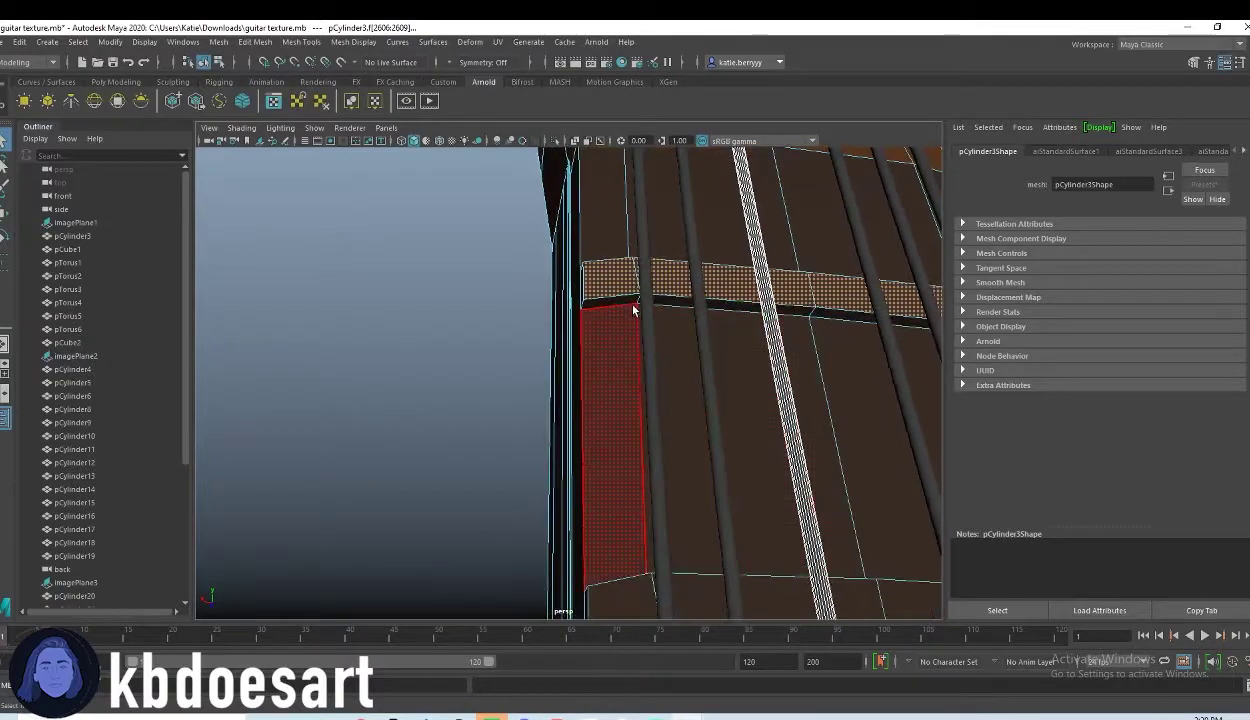
Step: Add the top and lower-edge faces of the second fret to the selection, undoing the stray face selection
middle_click_drag(782, 548, 688, 308, "alt")
mouse_move(491, 381)
left_mouse_down("shift")
mouse_move(589, 372)
mouse_move(800, 389)
left_mouse_up("shift")
right_click_drag(619, 407, 550, 390, "alt")
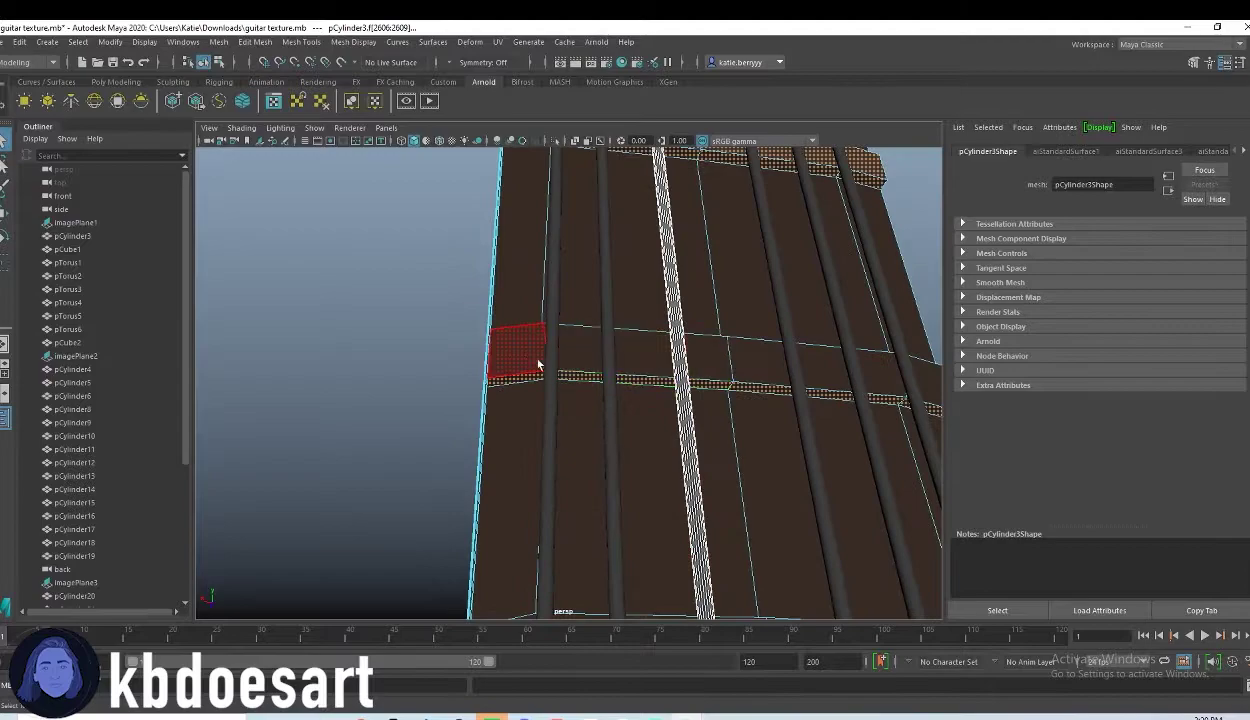
mouse_move(529, 355)
left_mouse_down("shift")
mouse_move(593, 345)
mouse_move(788, 361)
left_mouse_up("shift")
left_click_drag(560, 430, 602, 437, "alt")
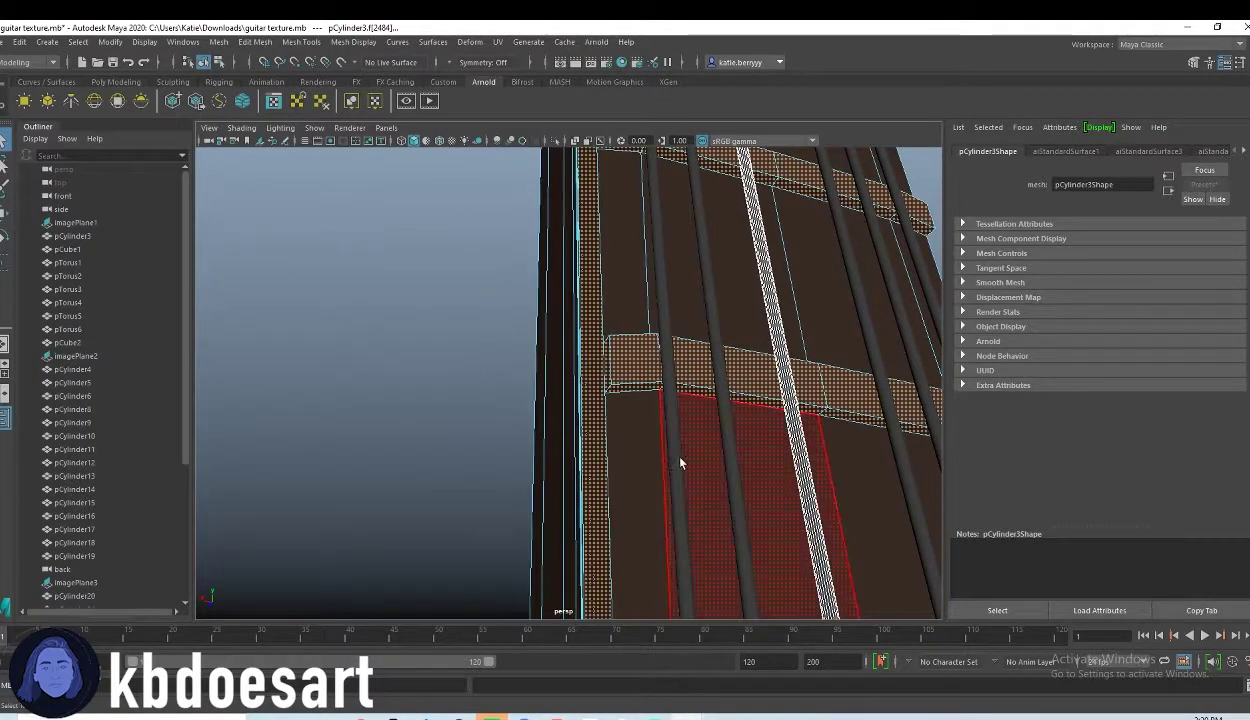
key("ctrl+z")
left_click_drag(830, 407, 672, 315, "alt")
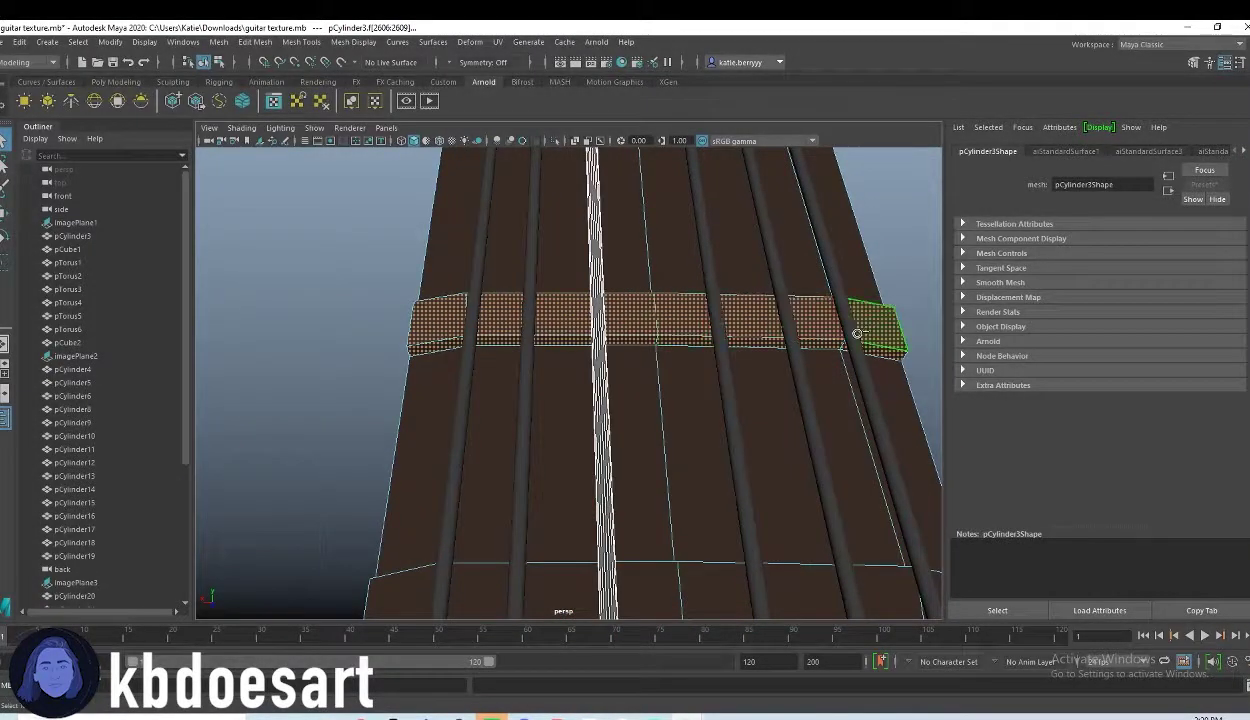
Step: Add the top and lower-edge faces of the third fret to the selection
left_click_drag(848, 340, 673, 427, "alt")
left_click_drag(340, 393, 890, 395, "shift")
left_click(327, 426, "shift")
double_click(410, 418, "shift")
Step: Continue down the fretboard from the third fret, adding the next fret strips' top and lower-edge faces to the selection
middle_click_drag(818, 606, 691, 484, "alt")
middle_click_drag(335, 402, 681, 383, "alt")
middle_click_drag(790, 388, 624, 424, "alt")
left_click(416, 283, "shift")
double_click(886, 282, "shift")
middle_click_drag(926, 348, 660, 180, "alt")
left_click(781, 362, "shift")
left_click(398, 382, "shift")
double_click(440, 386, "shift")
left_click(783, 399, "shift")
Step: Add the top and lower-edge faces of the following fret farther down the neck to the selection
middle_click_drag(320, 376, 560, 445, "alt")
scroll(650, 418, "down", 6)
left_click(391, 354, "shift")
double_click(868, 357, "shift")
left_click(389, 381, "shift")
double_click(453, 372, "shift")
Step: Add the faces of the remaining frets, down to the last one above the sound hole, to the selection
middle_click_drag(619, 530, 634, 392, "alt")
mouse_move(345, 485)
left_mouse_down("shift")
mouse_move(665, 487)
mouse_move(910, 462)
left_mouse_up("shift")
left_click(725, 509, "shift")
middle_click_drag(640, 530, 620, 390, "alt")
left_click(405, 511, "shift")
middle_click_drag(660, 560, 650, 420, "alt")
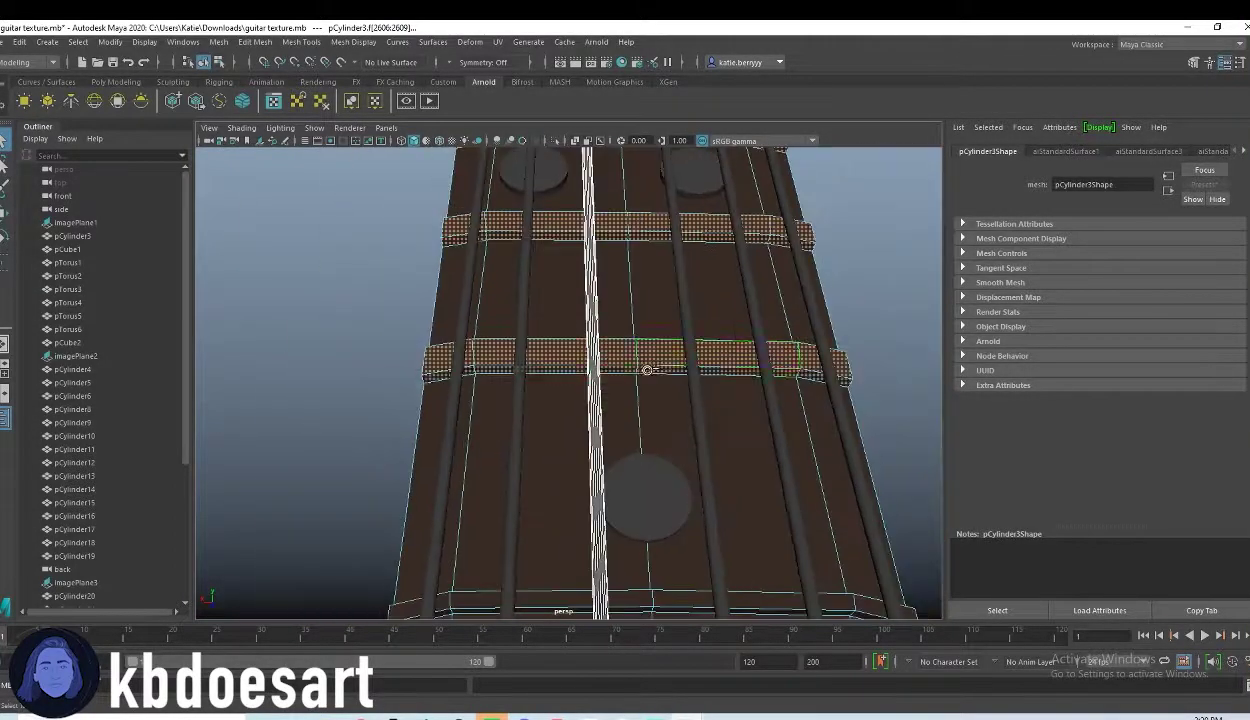
middle_click_drag(739, 502, 690, 380, "alt")
left_click(388, 382, "shift")
middle_click_drag(670, 570, 610, 300, "alt")
left_click_drag(315, 205, 750, 215, "shift")
scroll(569, 435, "down", 5)
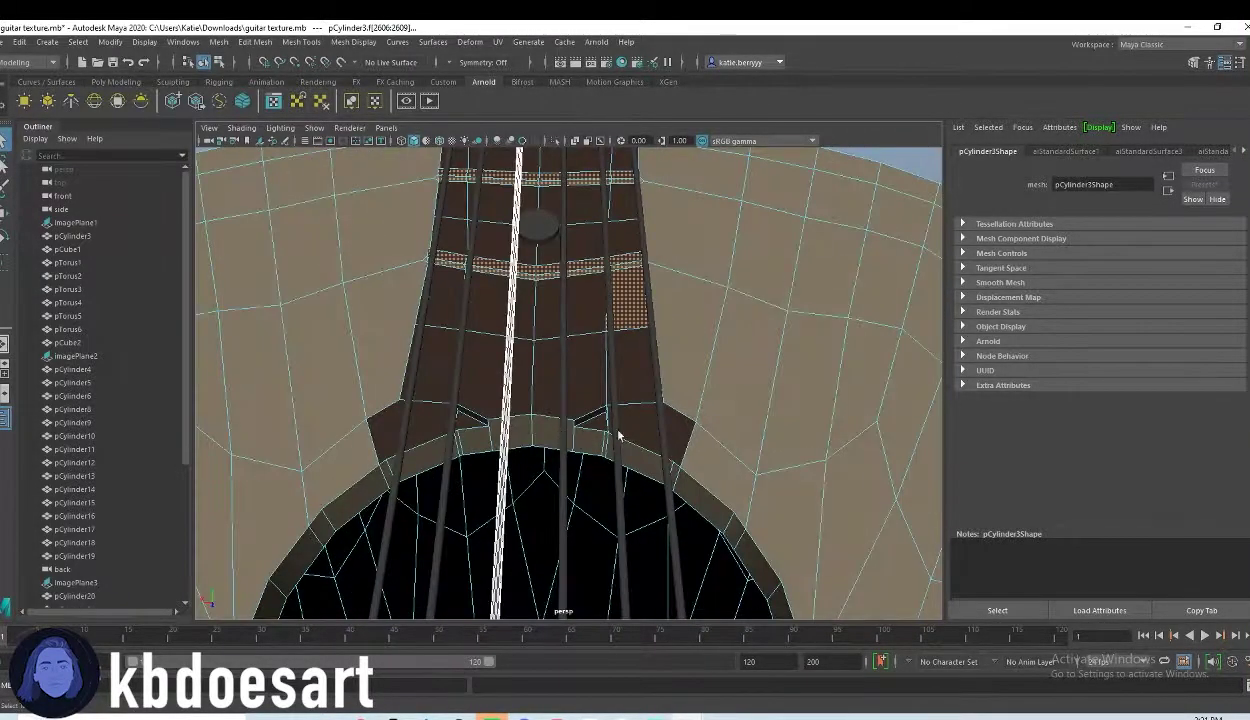
Step: Assign the existing aiStandardSurface6 material to the selected fret faces, clear the selection and check the fretboard
left_click_drag(596, 357, 810, 300, "alt")
left_click_drag(850, 408, 560, 380, "alt")
right_click(509, 290)
mouse_move(553, 641)
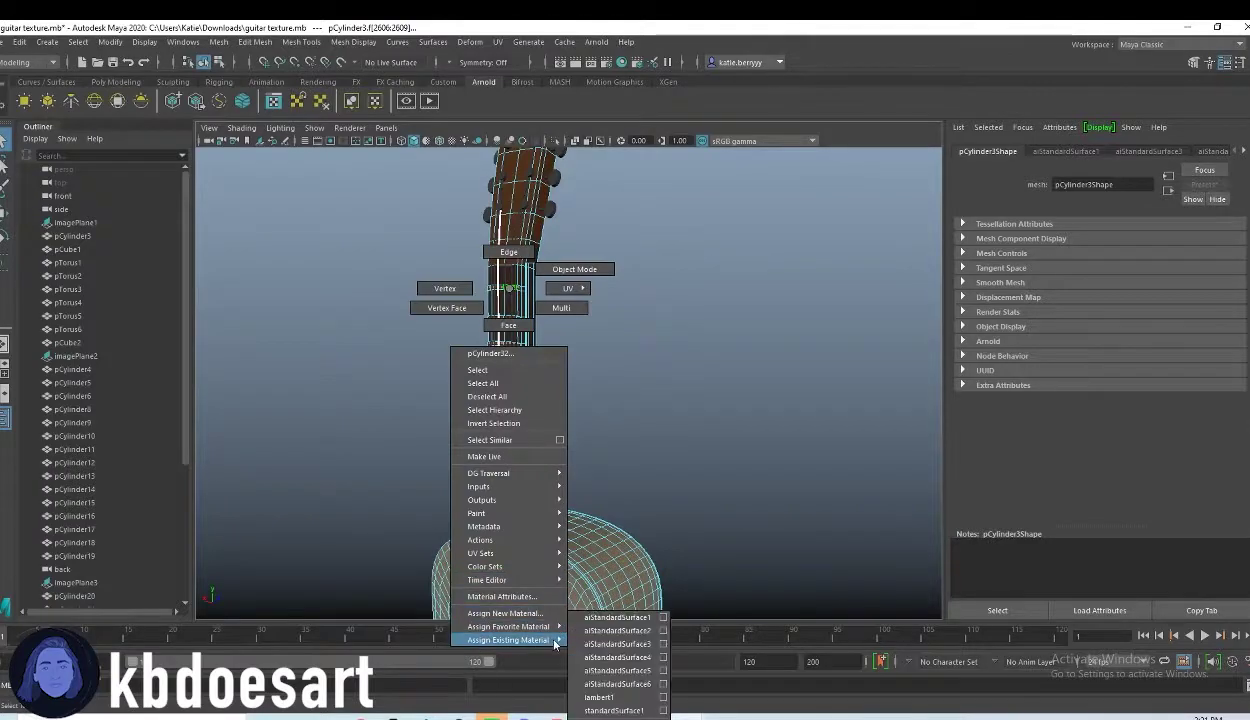
left_click(641, 684)
left_click(664, 469)
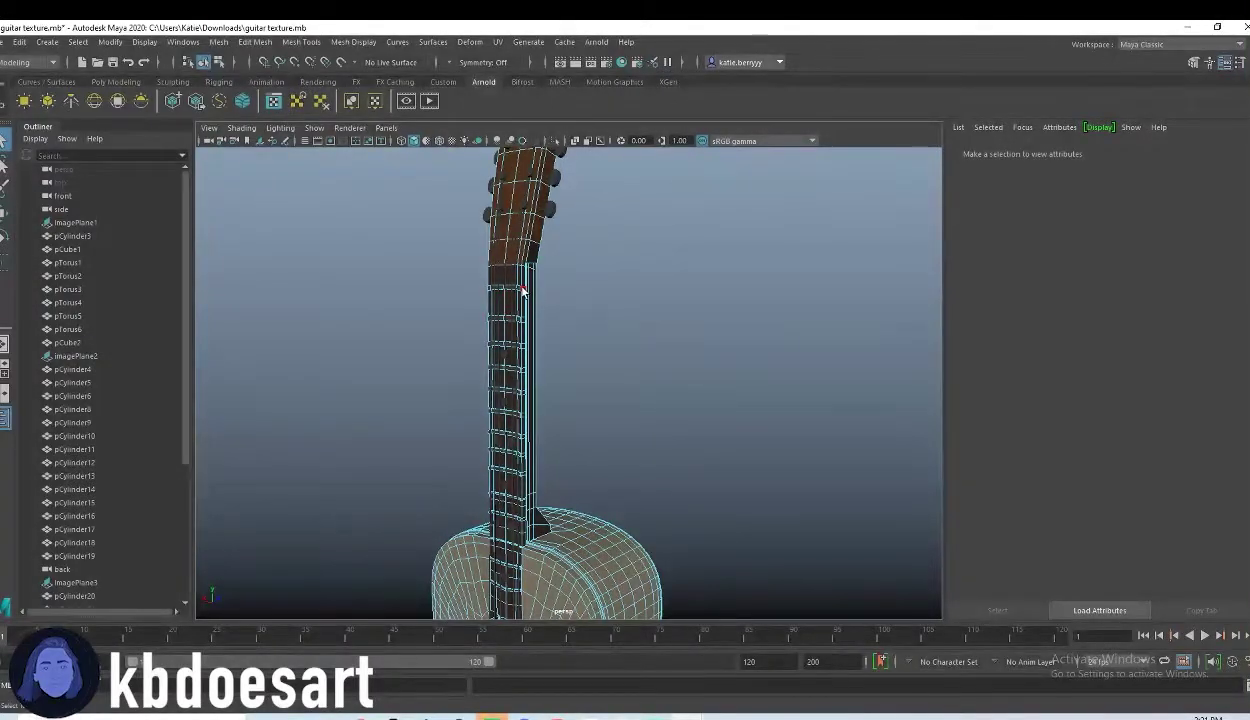
left_click_drag(495, 322, 533, 330, "alt")
right_click_drag(533, 330, 398, 189, "alt")
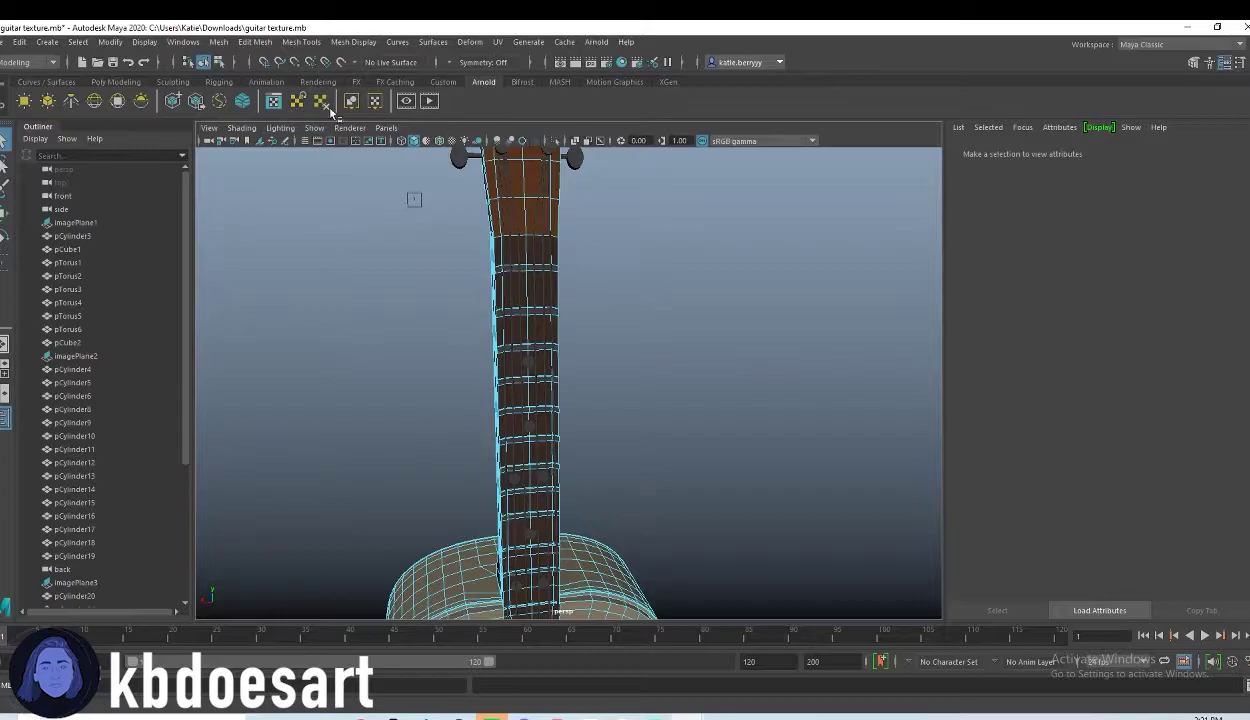
Step: Add an Arnold skydome light to the scene and bring the whole guitar into view
left_click(94, 101)
left_click_drag(720, 368, 717, 384, "alt")
right_click_drag(717, 384, 626, 461, "alt")
left_click_drag(626, 461, 636, 429, "alt")
right_click_drag(636, 429, 480, 425, "alt")
left_click_drag(480, 425, 428, 432, "alt")
Step: Create a polygon plane and scale it up uniformly into a large floor
left_click(116, 84)
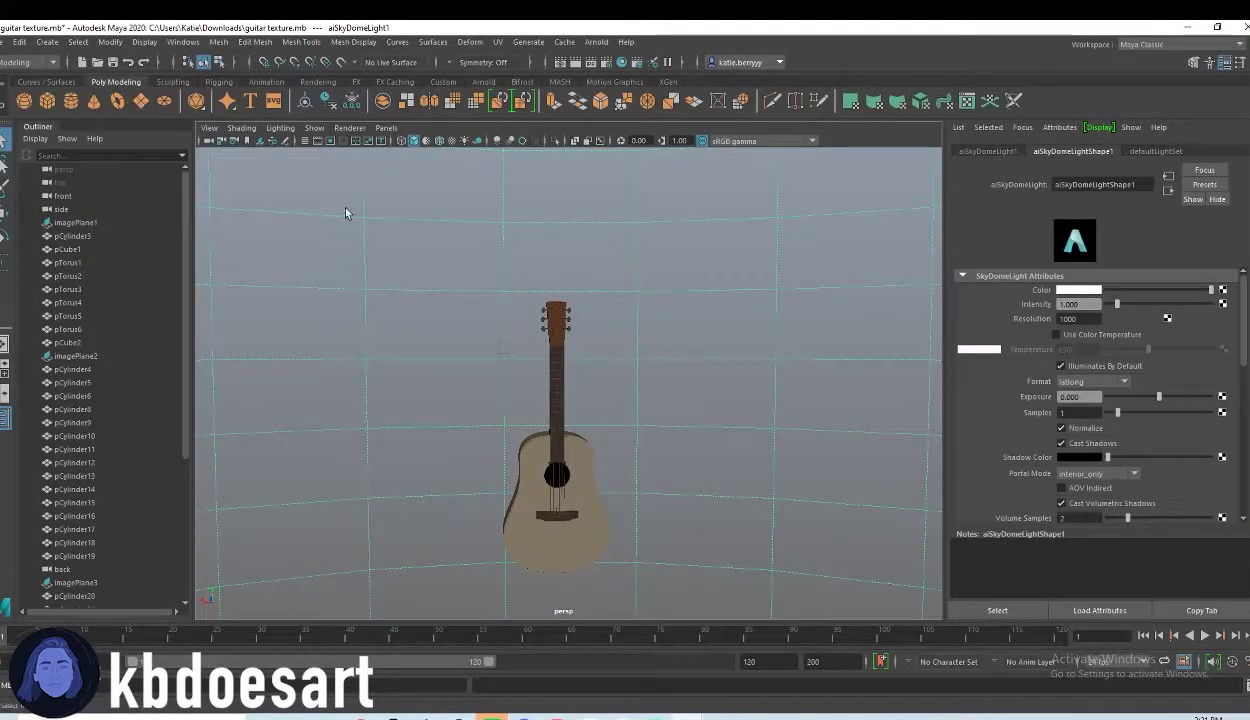
left_click(141, 101)
key("r")
left_click_drag(559, 499, 694, 495)
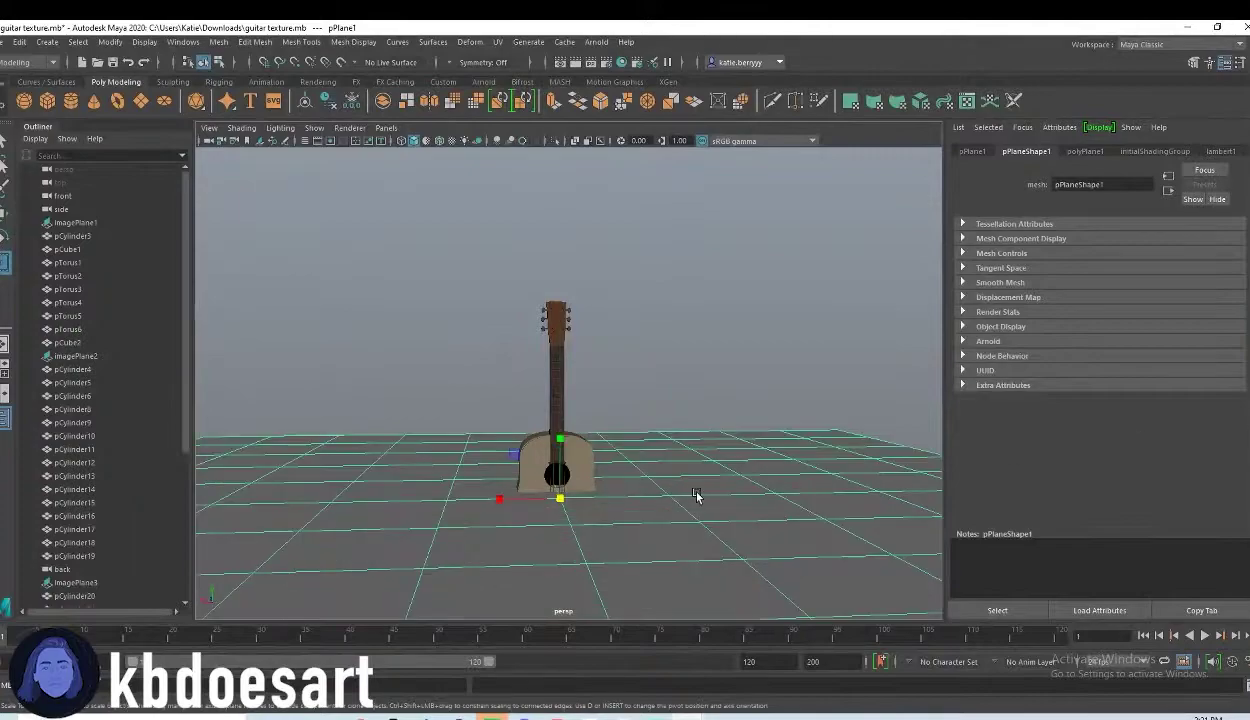
Step: Lower the floor plane until it sits beneath the guitar's body
key("w")
left_click_drag(561, 436, 574, 528)
middle_click_drag(622, 567, 557, 527)
left_click_drag(557, 525, 606, 450)
Step: Frame the guitar and render it in the Arnold RenderView, showing the entire rendered frame
right_click_drag(583, 485, 904, 491, "alt")
middle_click_drag(650, 500, 725, 409, "alt")
left_click(597, 43)
left_click(612, 67)
left_click(611, 64)
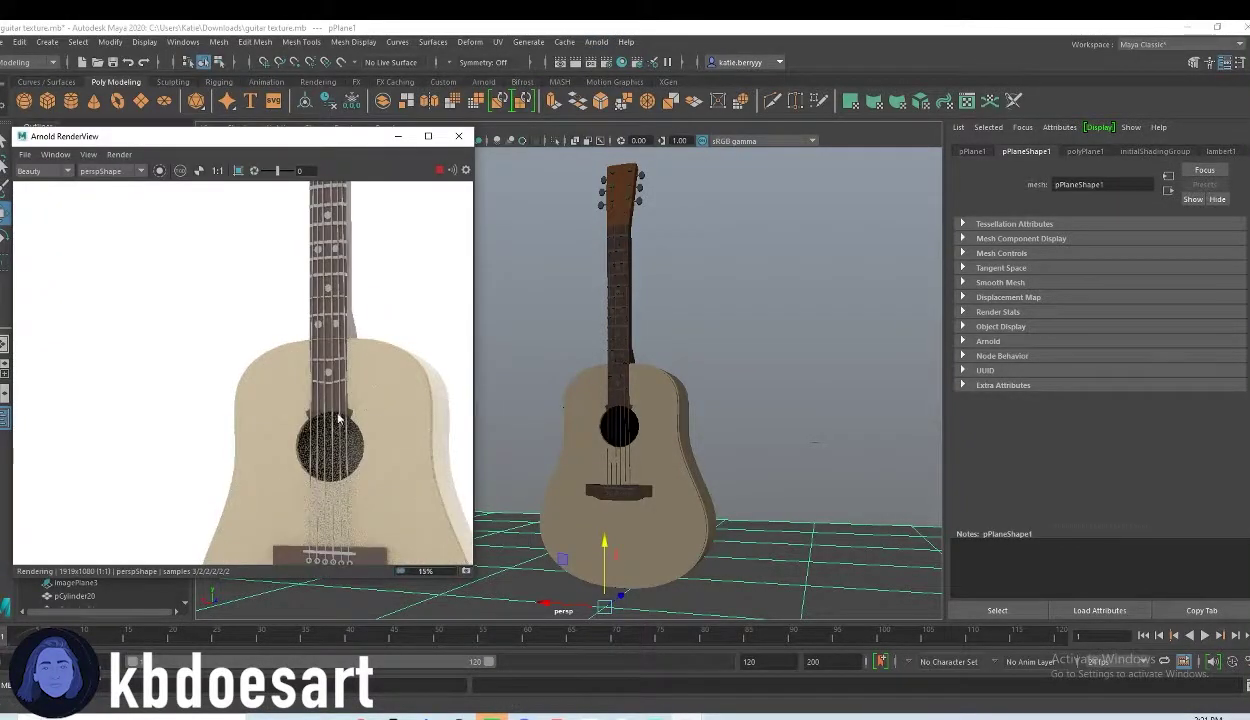
scroll(330, 420, "down", 5)
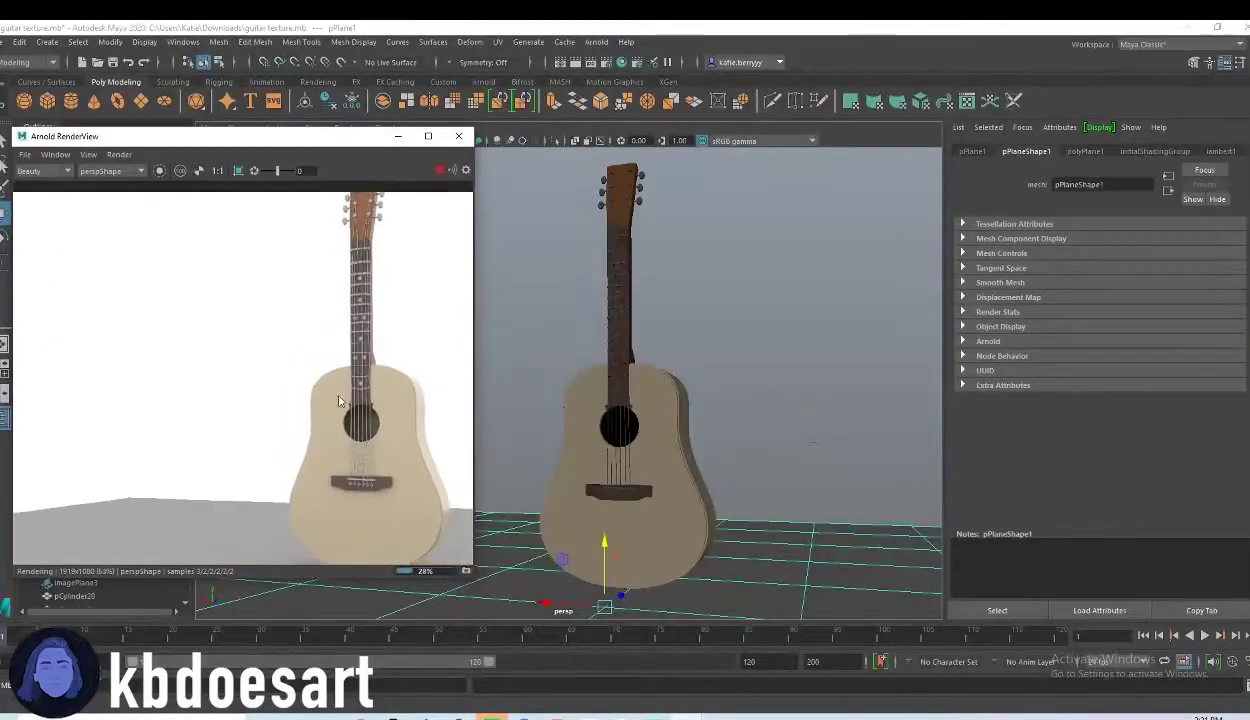
scroll(310, 406, "down", 3)
Step: Raise the floor plane slightly to meet the base of the guitar, then deselect the plane
left_click_drag(540, 434, 765, 505, "alt")
left_click_drag(600, 541, 600, 535)
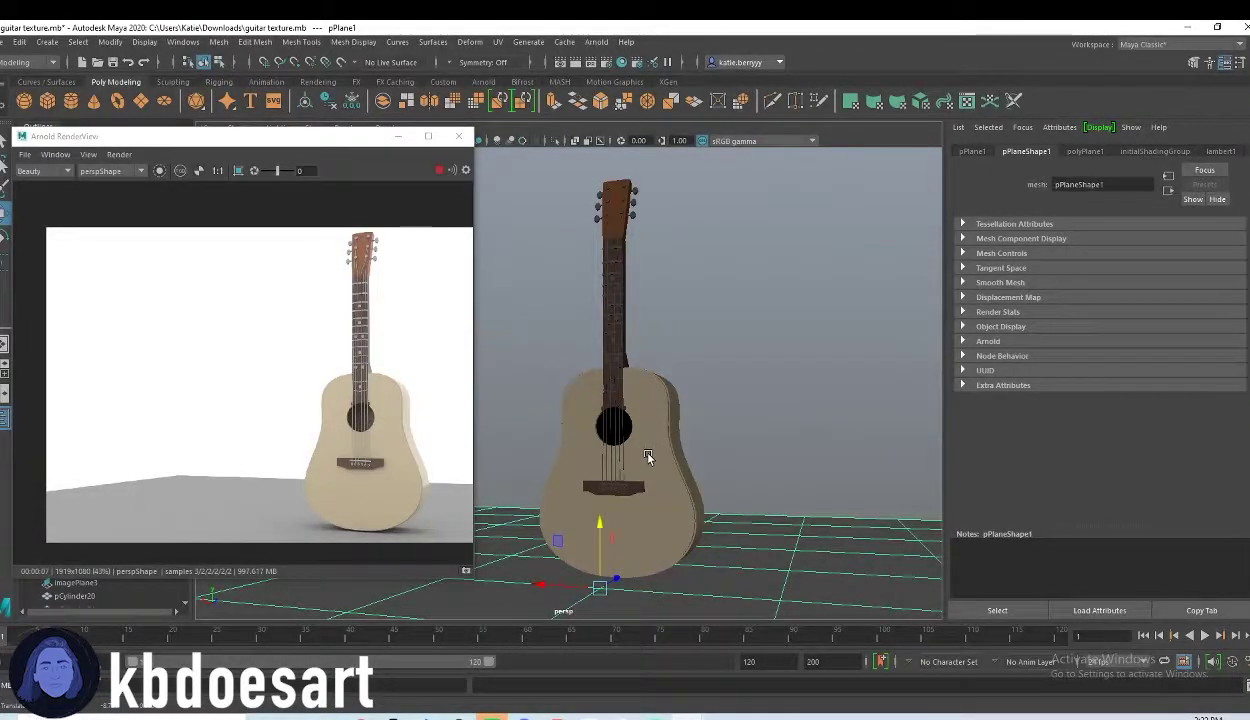
left_click(647, 456)
left_click(616, 440)
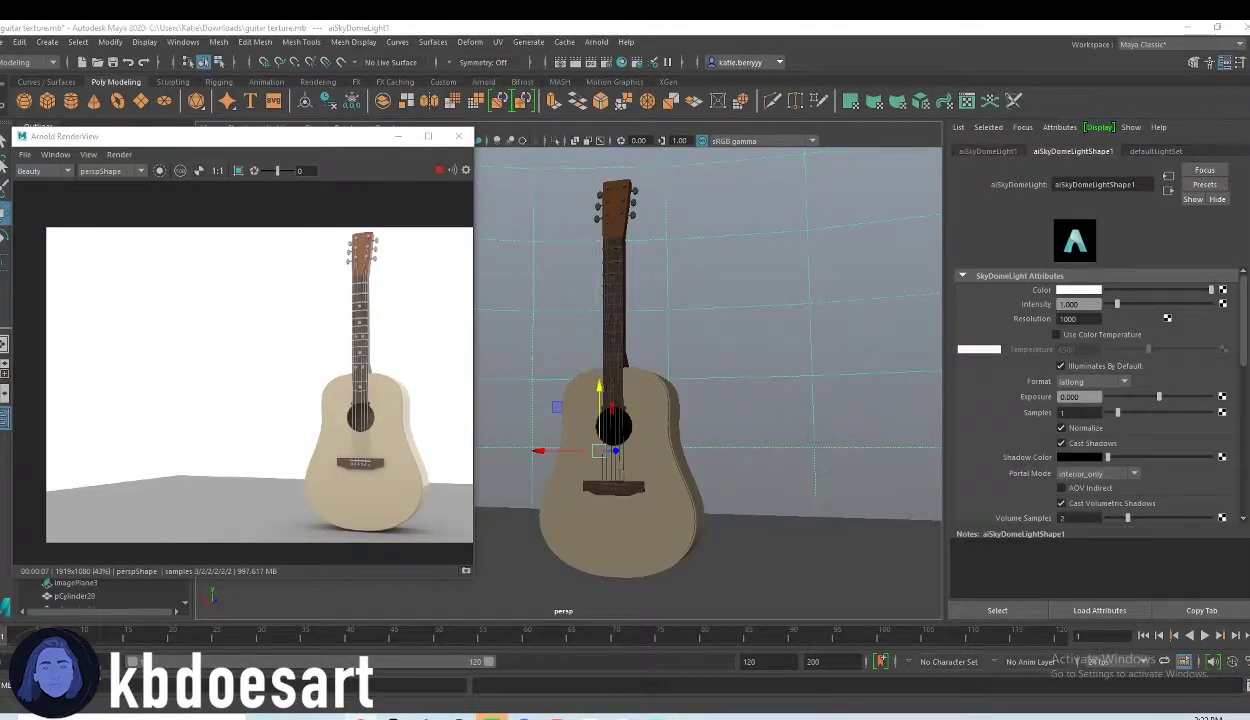
Step: Switch to the browser, go from Texture Haven to Poly Haven's textures and browse the Wood category
left_click_drag(1248, 600, 690, 22)
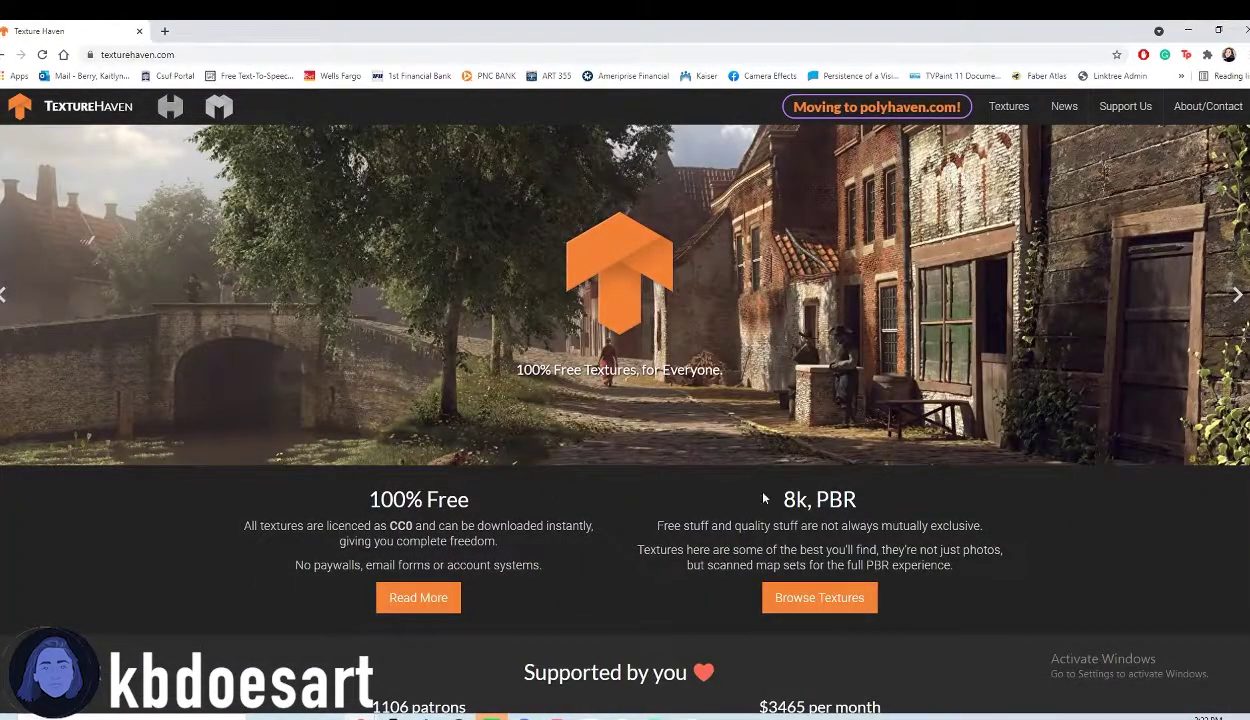
left_click(889, 110)
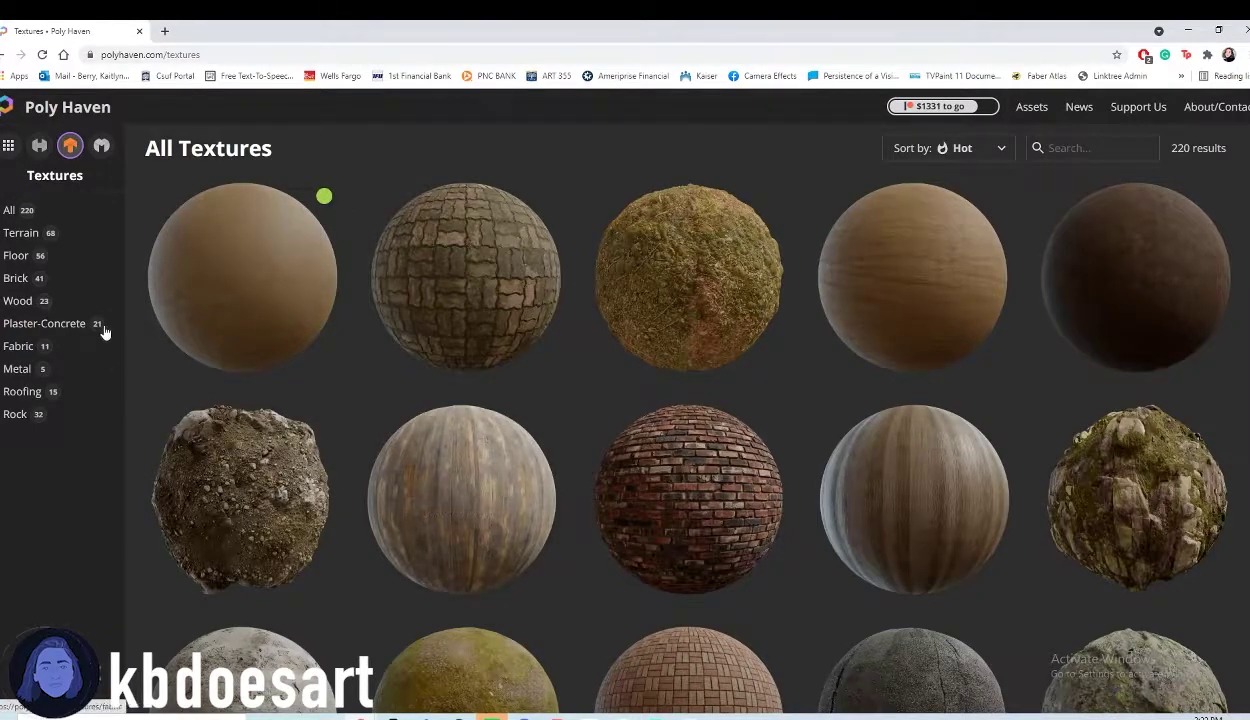
left_click(40, 300)
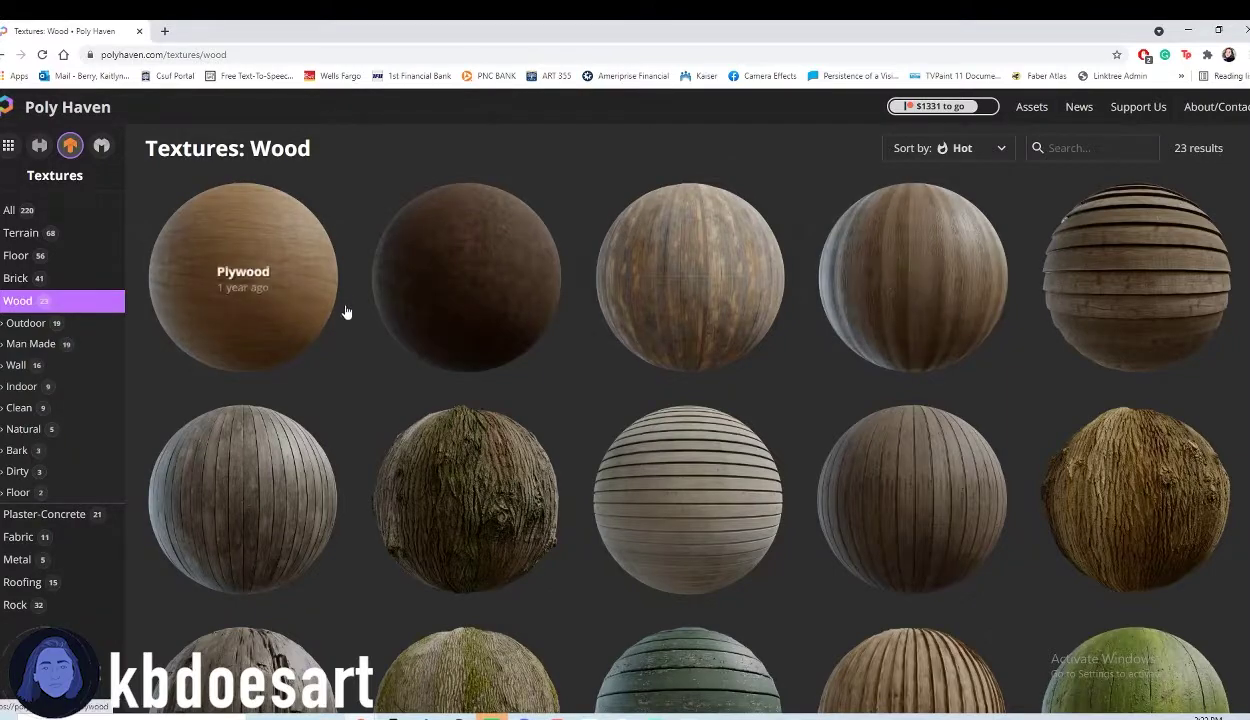
scroll(280, 300, "down", 3)
scroll(276, 313, "up", 3)
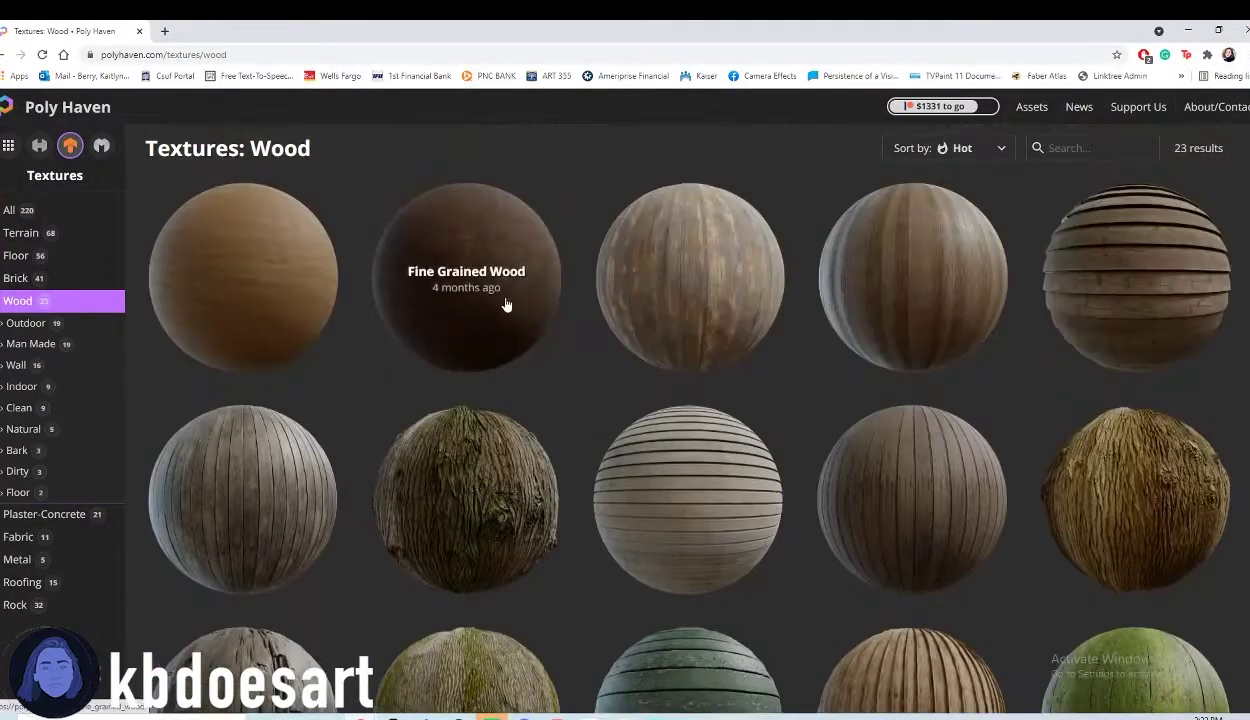
Step: Open the Fine Grained Wood texture and download it at 1K resolution
left_click(466, 257)
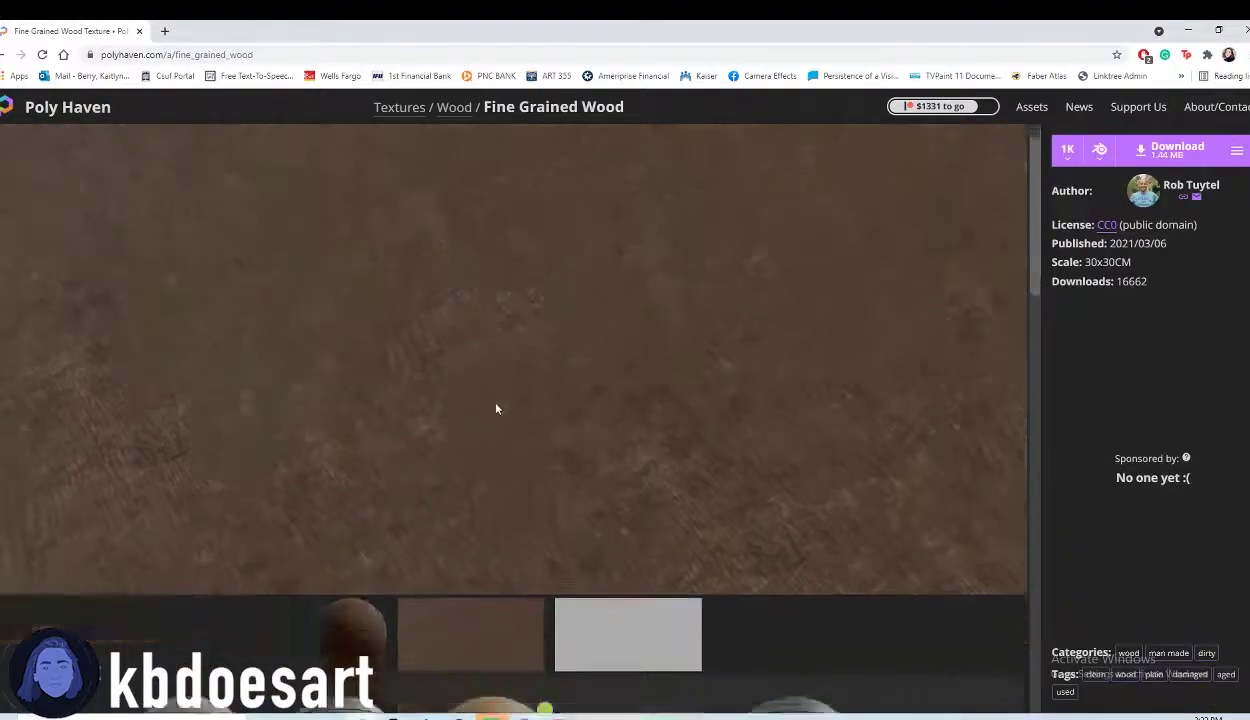
scroll(486, 489, "down", 2)
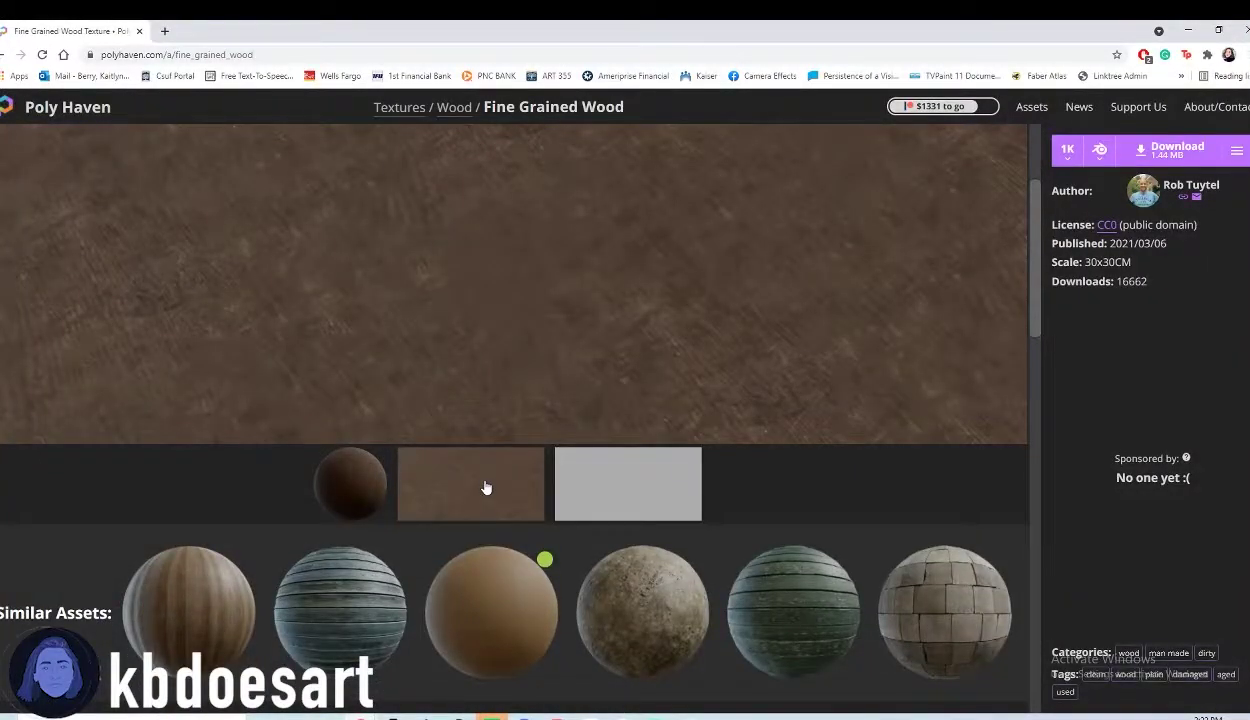
scroll(671, 411, "up", 2)
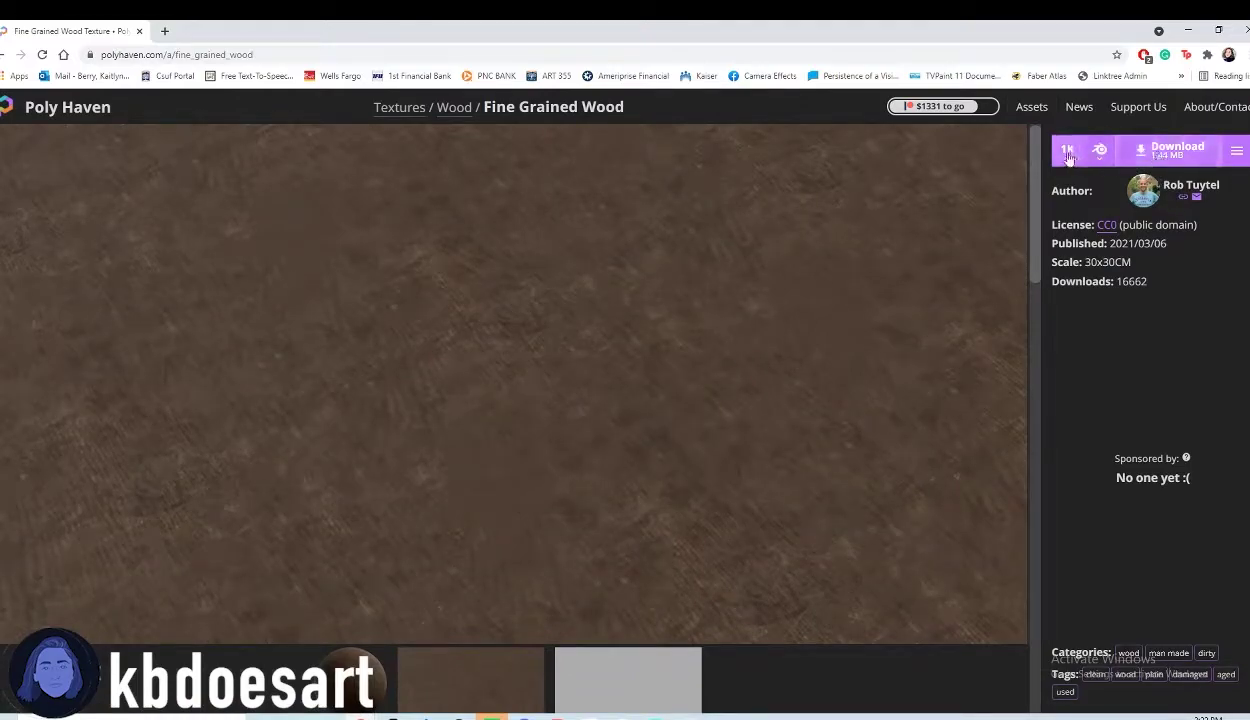
mouse_move(1074, 154)
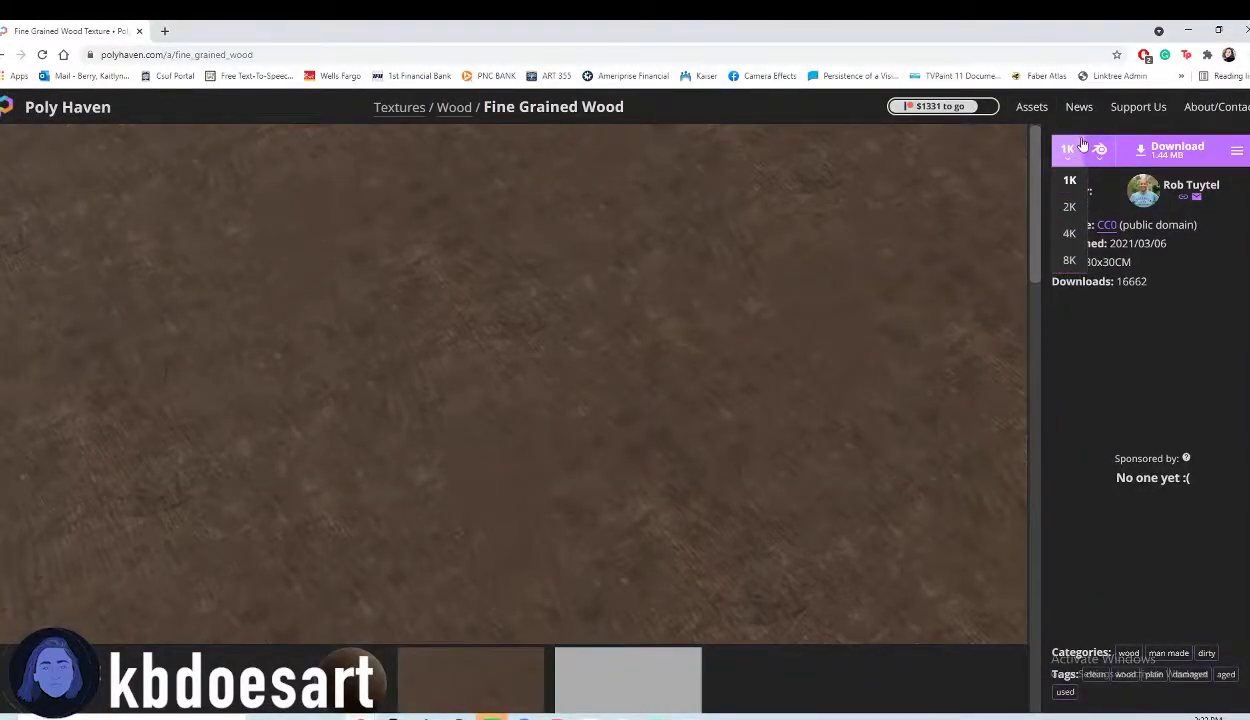
left_click(1165, 149)
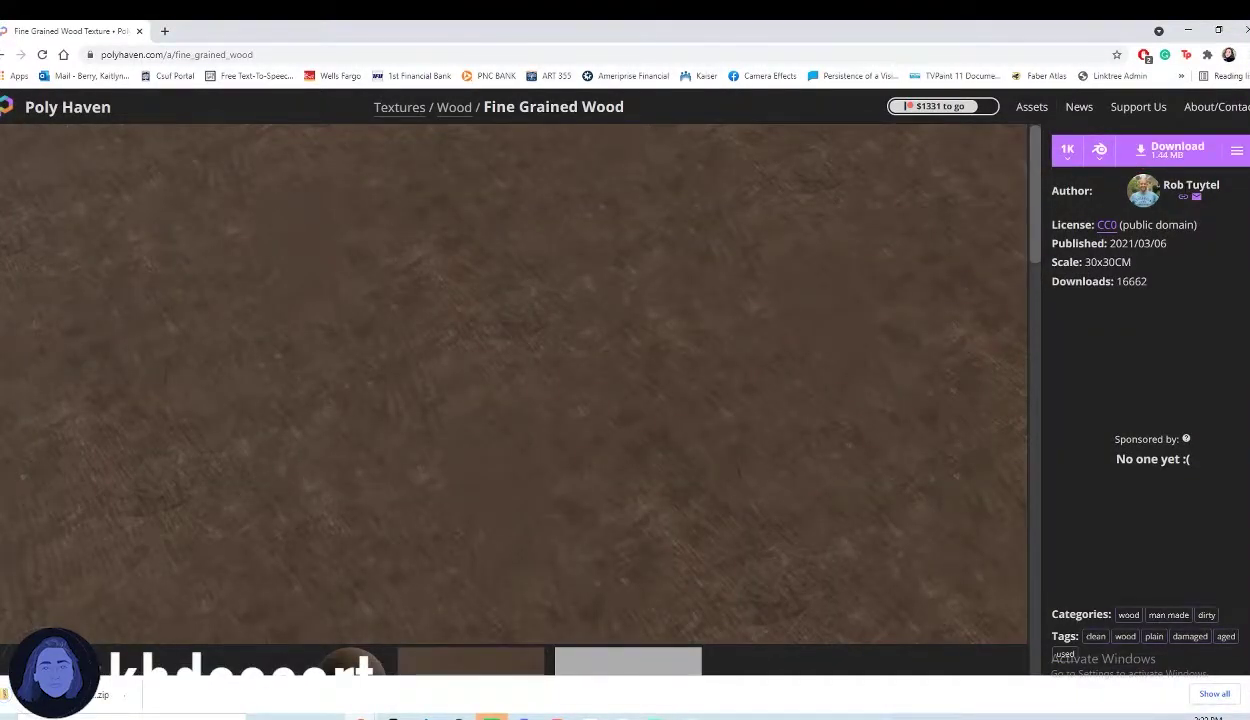
Step: Extract the downloaded fine_grained_wood_1k.blend archive into Downloads, check its textures folder and return to Maya
left_click(100, 690)
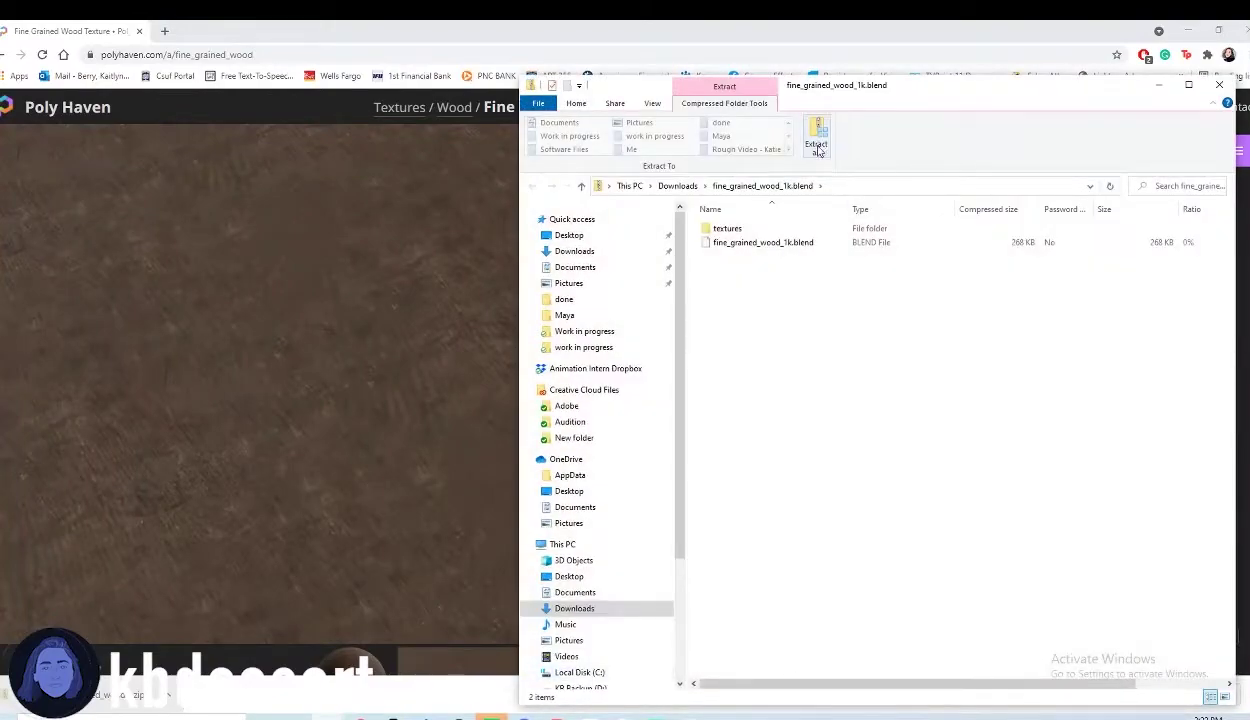
left_click(817, 147)
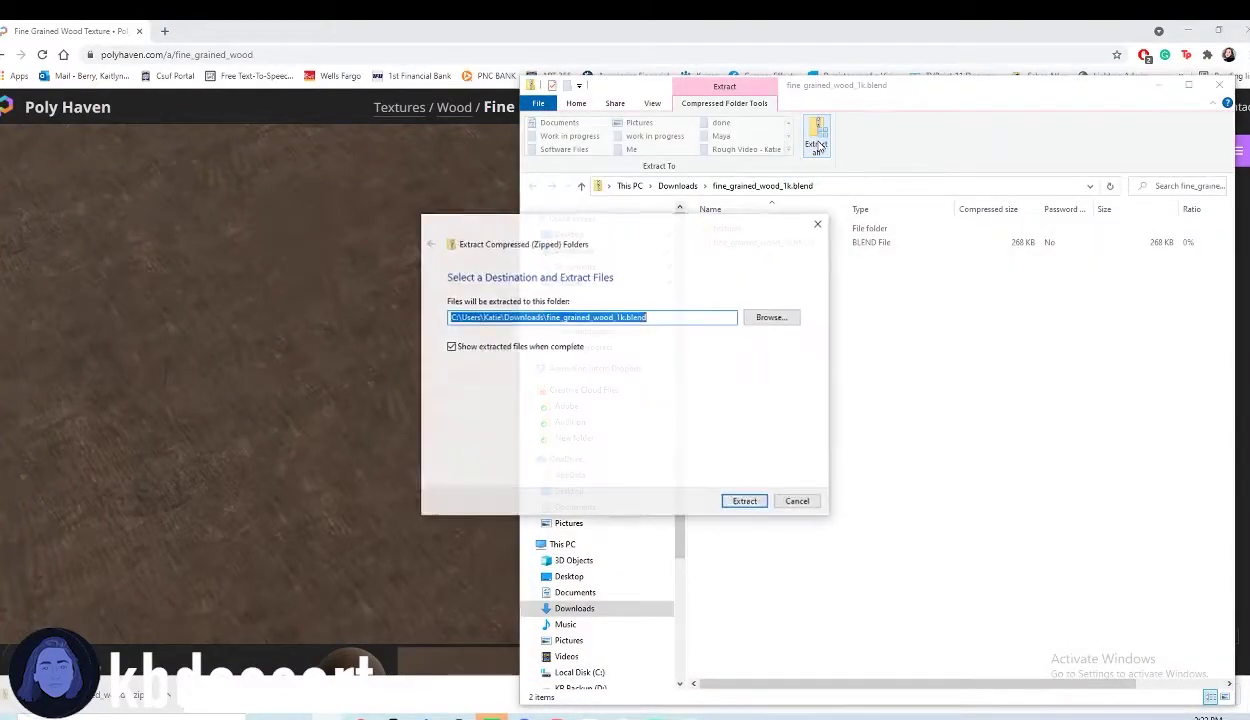
left_click(742, 502)
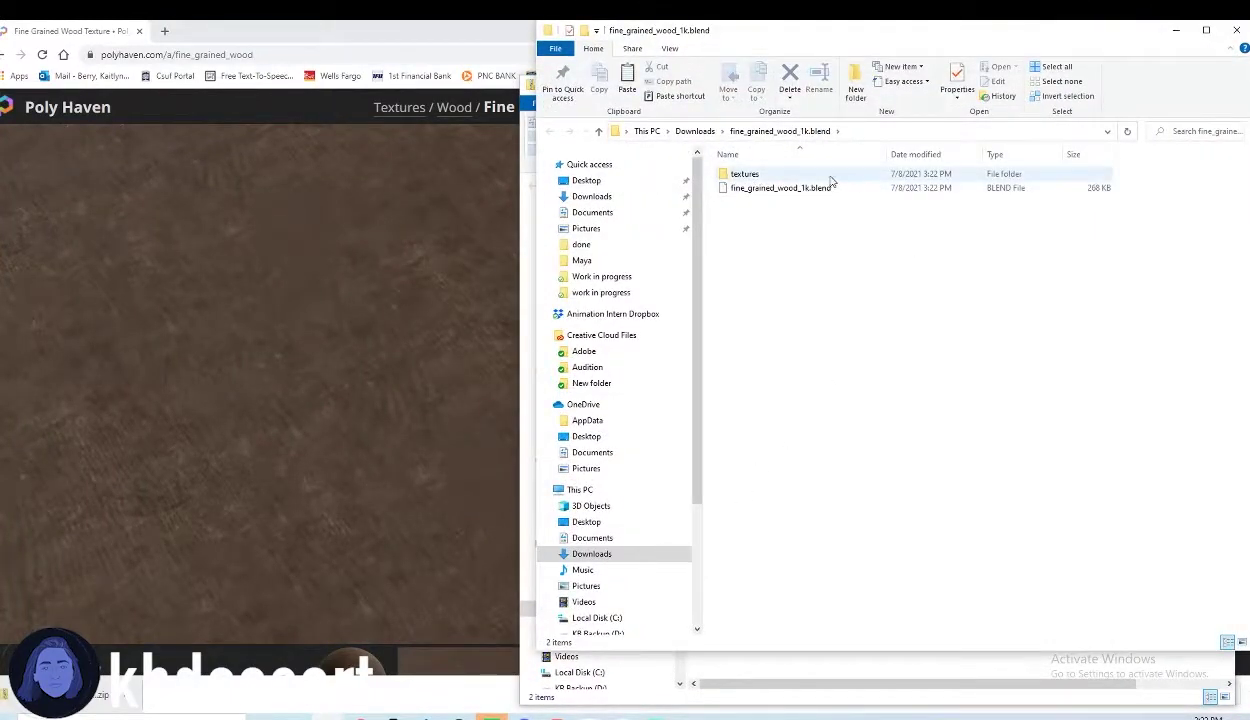
double_click(830, 175)
left_click_drag(1030, 40, 611, 254)
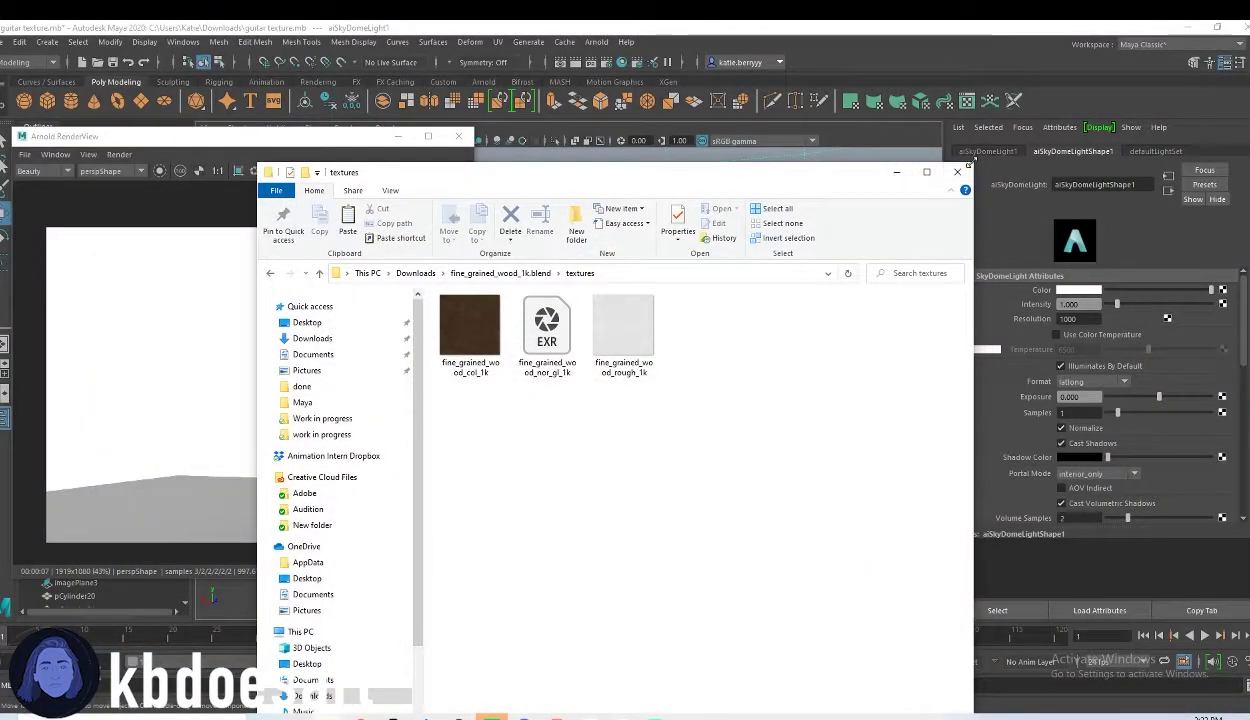
left_click_drag(600, 178, 360, 199)
Step: Connect a File texture to the base color of the guitar's aiStandardSurface5 material
left_click(651, 428)
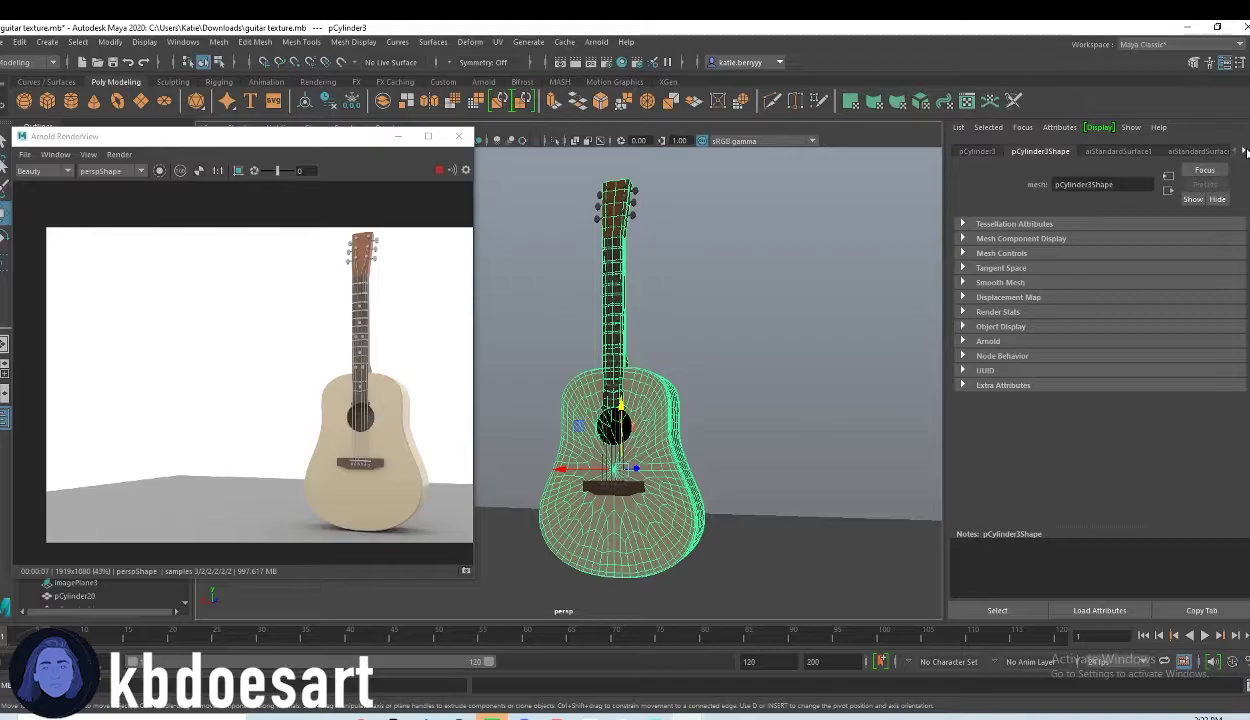
left_click(1246, 151)
left_click(1246, 151)
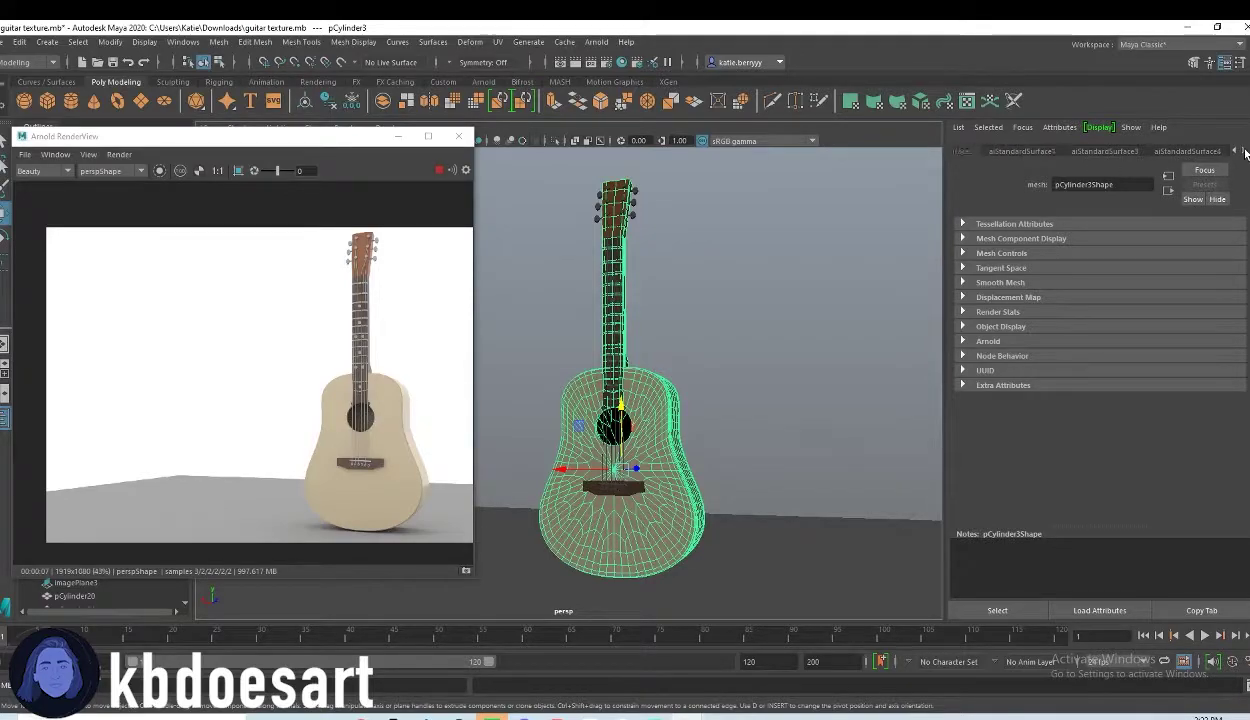
left_click(1246, 151)
left_click(1111, 151)
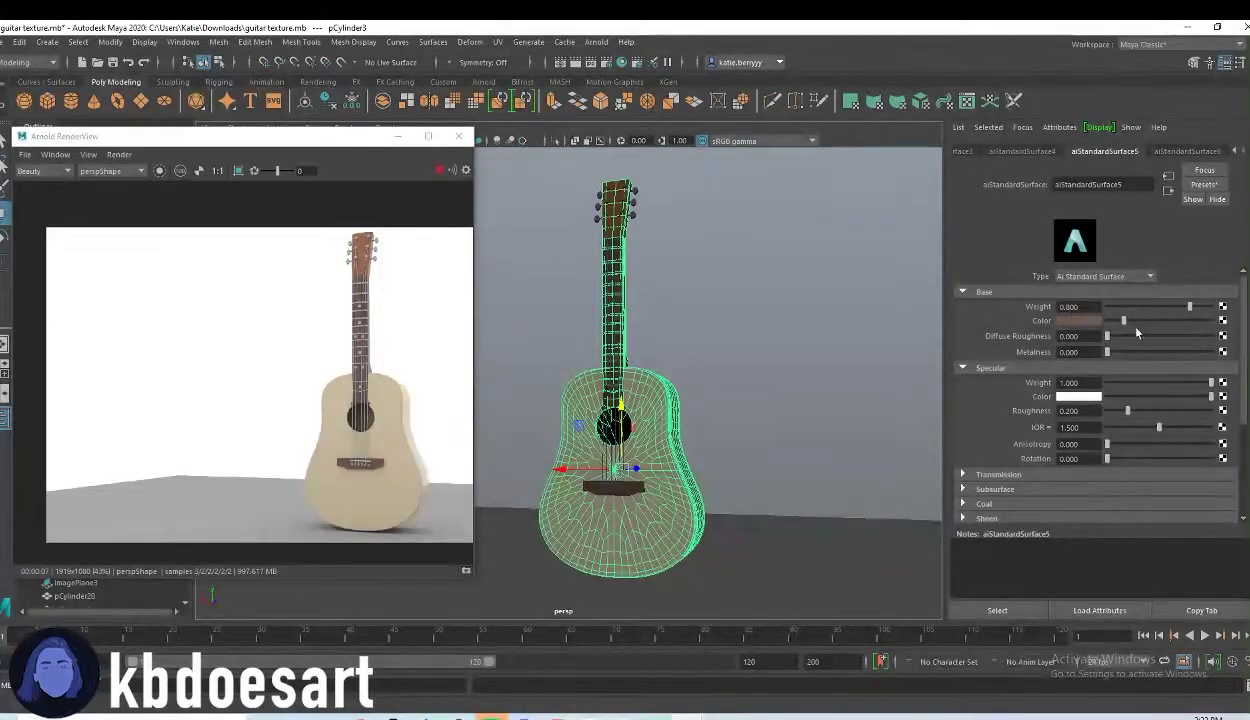
left_click(1225, 320)
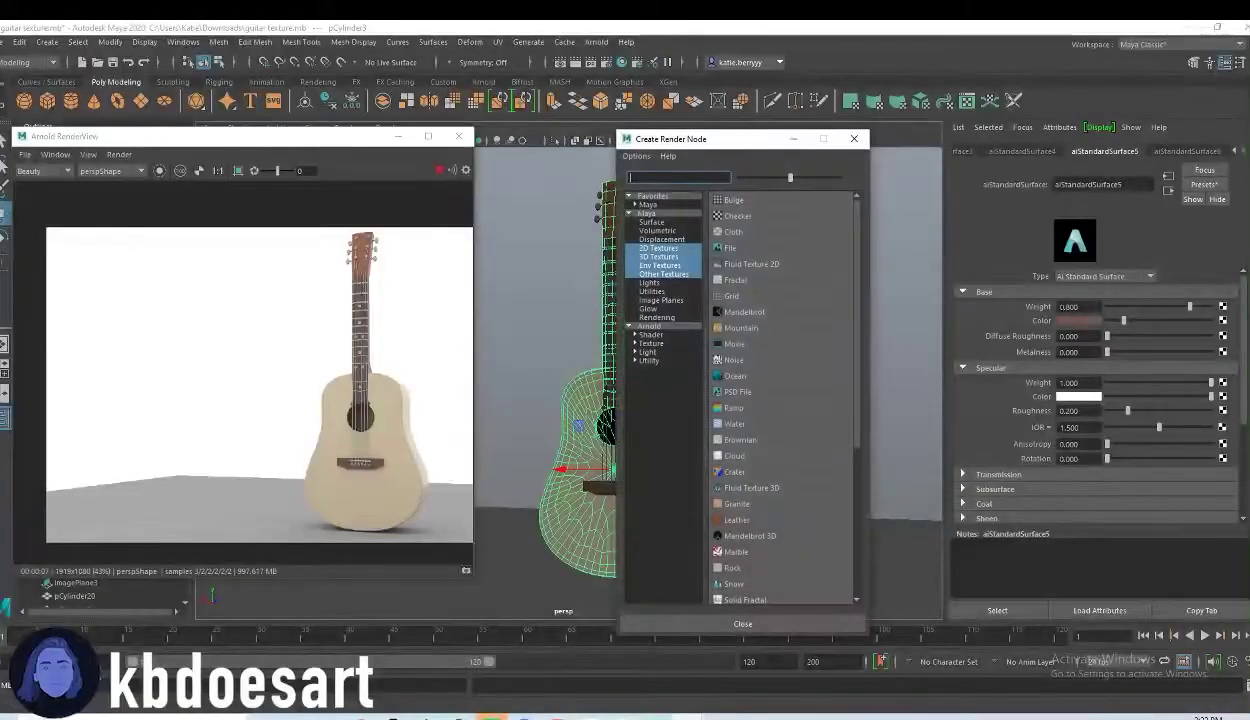
left_click(705, 250)
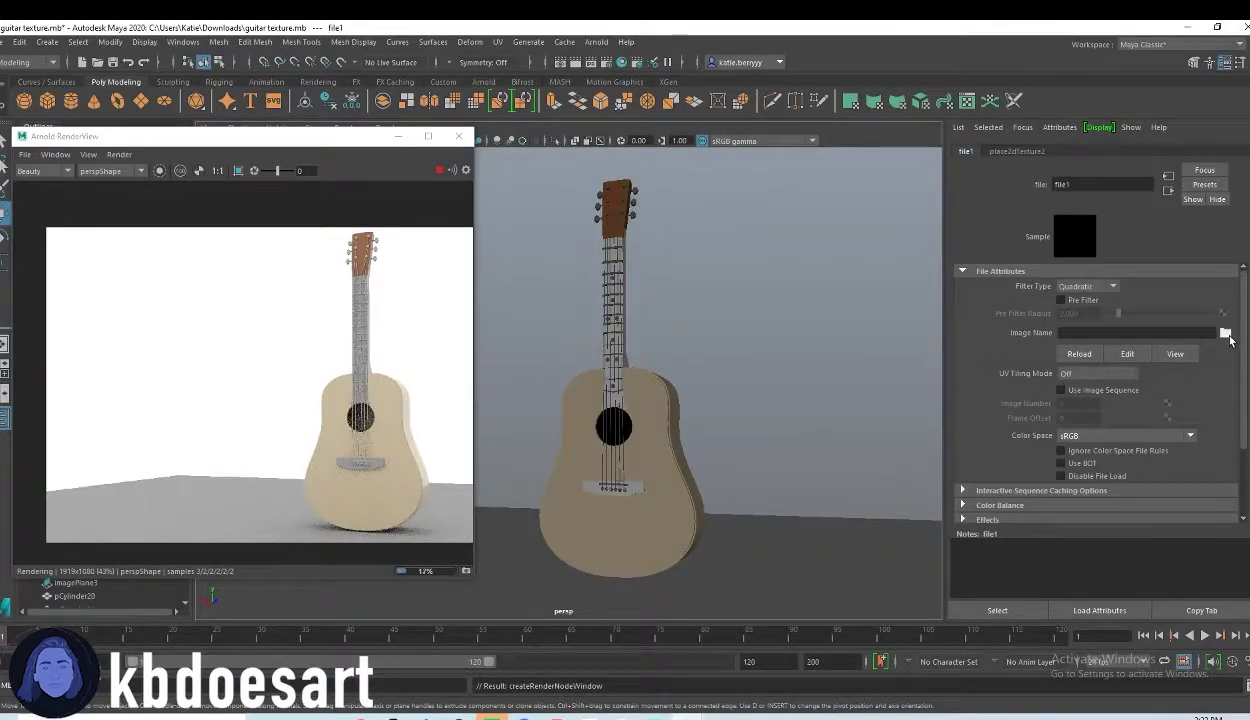
Step: Load fine_grained_wood_col_1k.jpg from the extracted textures folder into the File texture and set its color space to Raw
left_click(1226, 333)
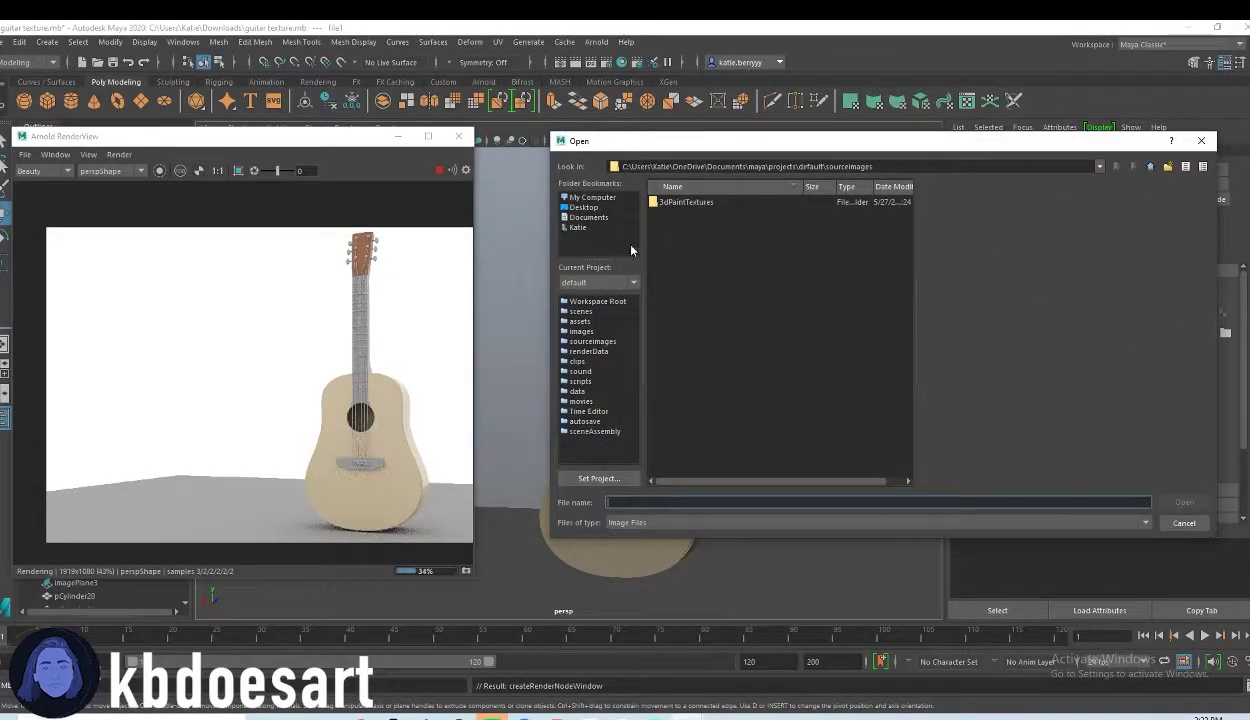
left_click(588, 217)
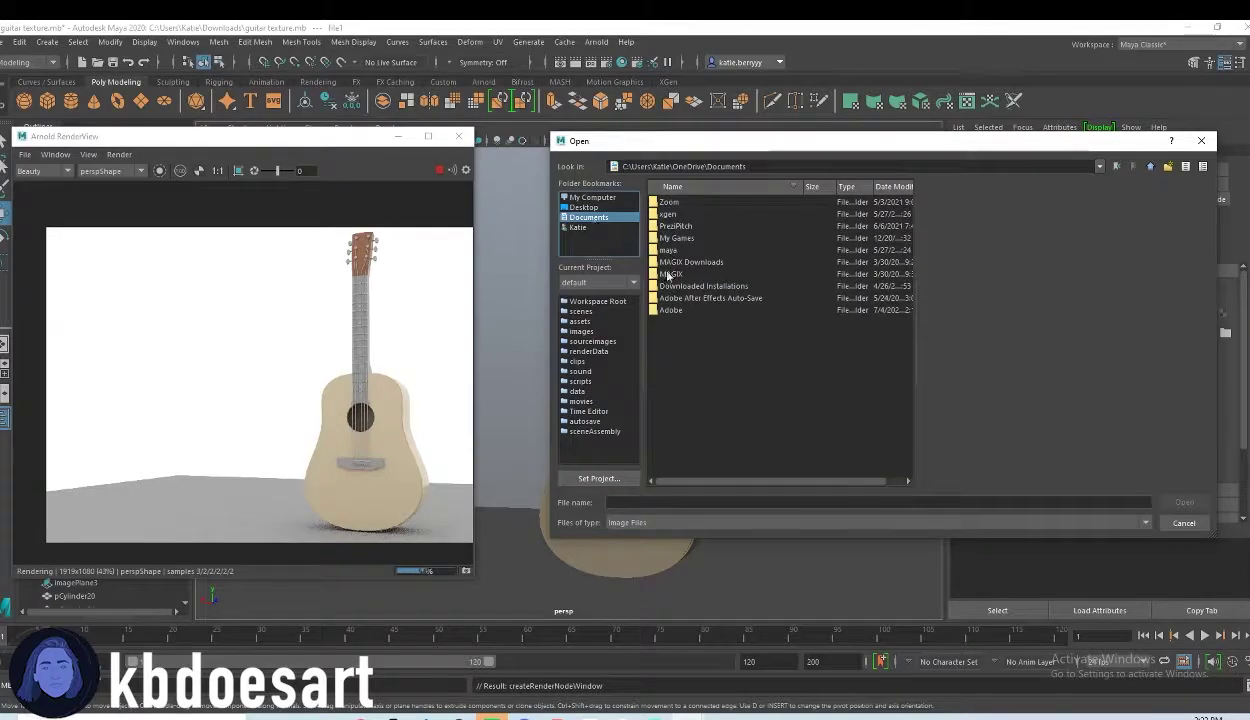
left_click(599, 229)
double_click(687, 287)
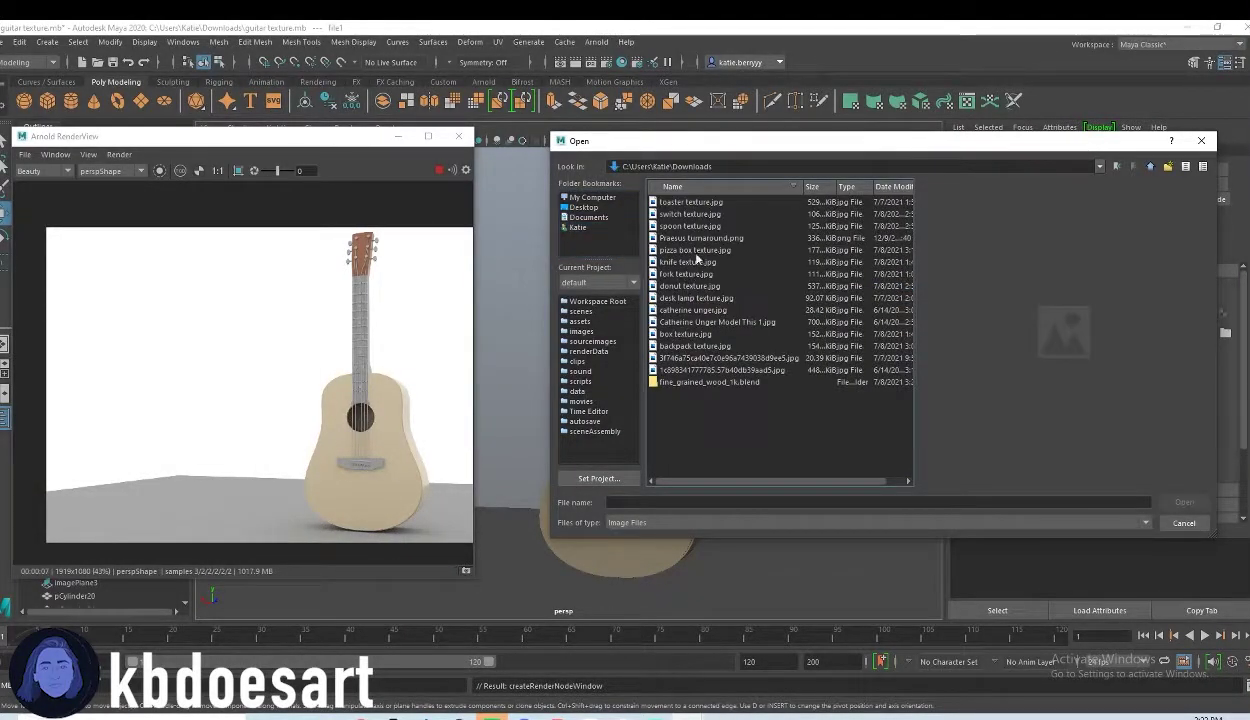
double_click(712, 382)
double_click(680, 202)
left_click(726, 203)
left_click(720, 214)
left_click(722, 227)
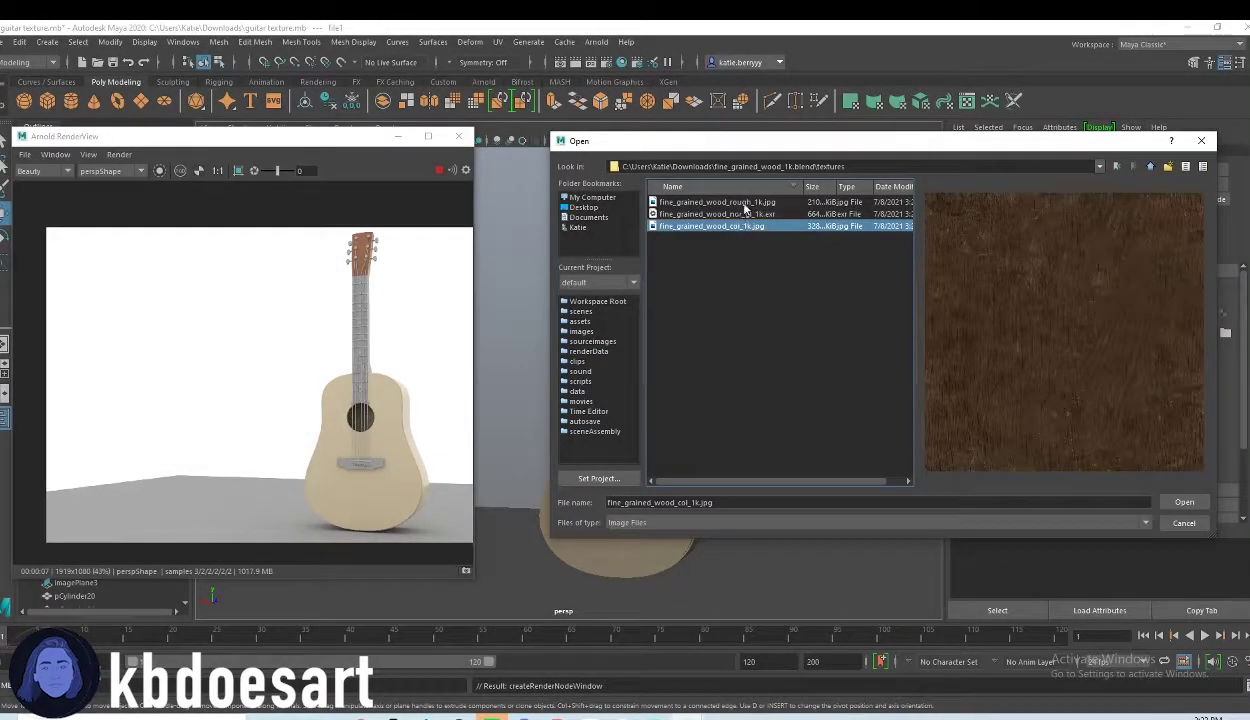
double_click(735, 229)
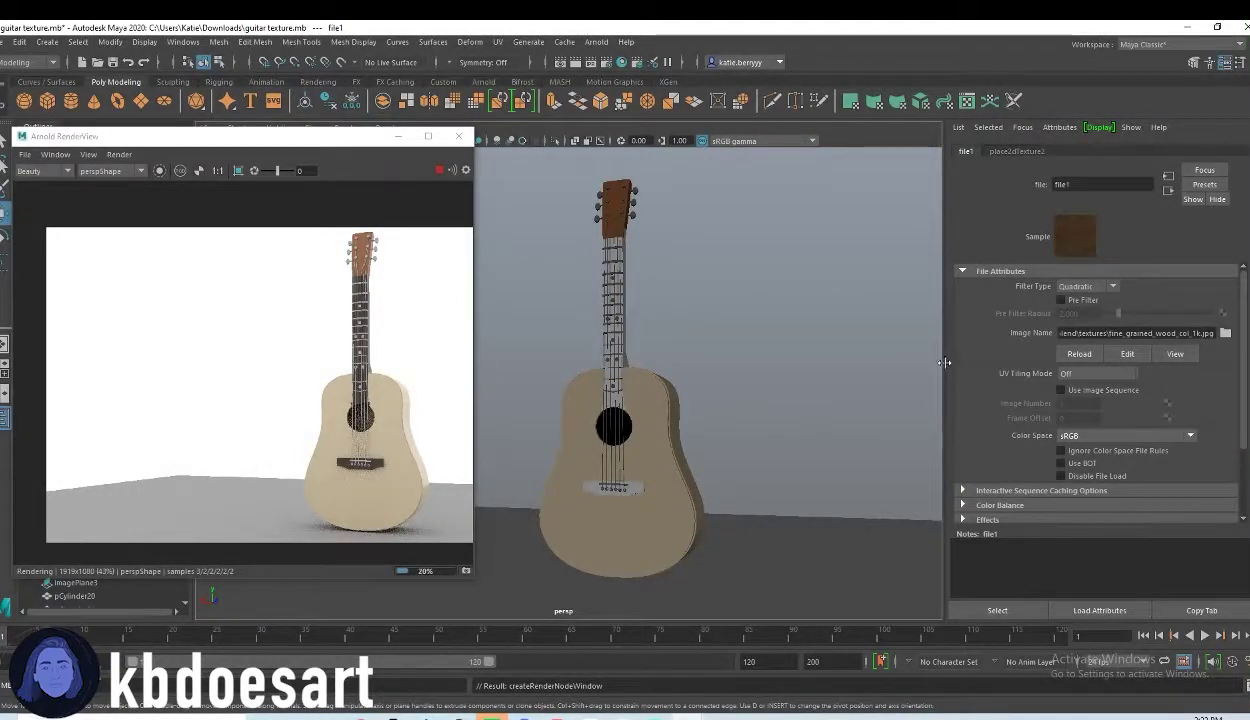
left_click(1086, 437)
left_click(1075, 450)
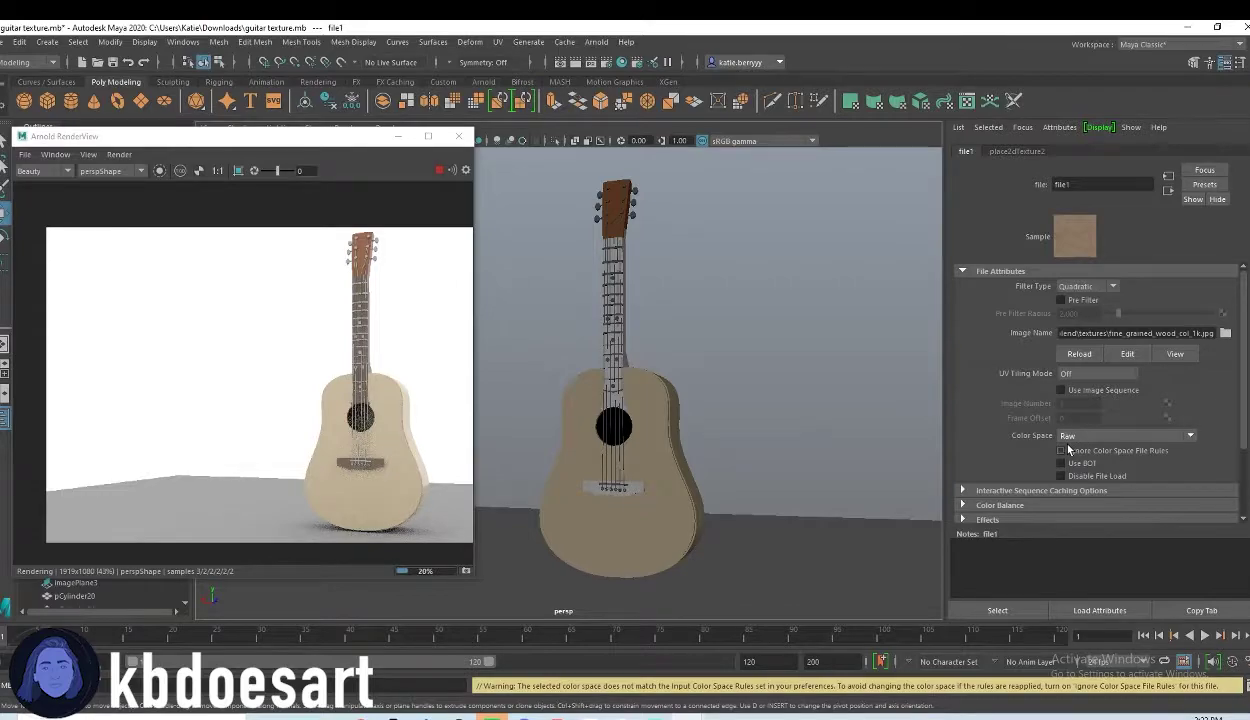
Step: Connect a File texture to the specular roughness of the guitar's aiStandardSurface5 material
left_click(650, 480)
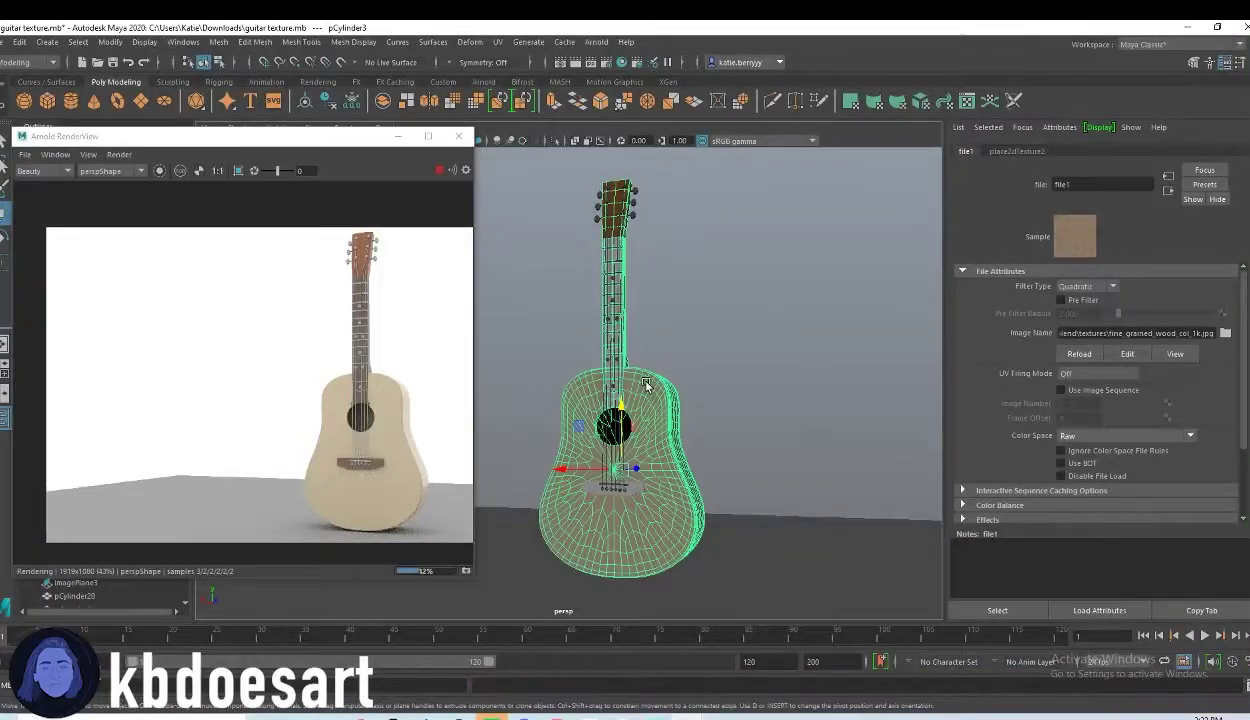
left_click(1110, 151)
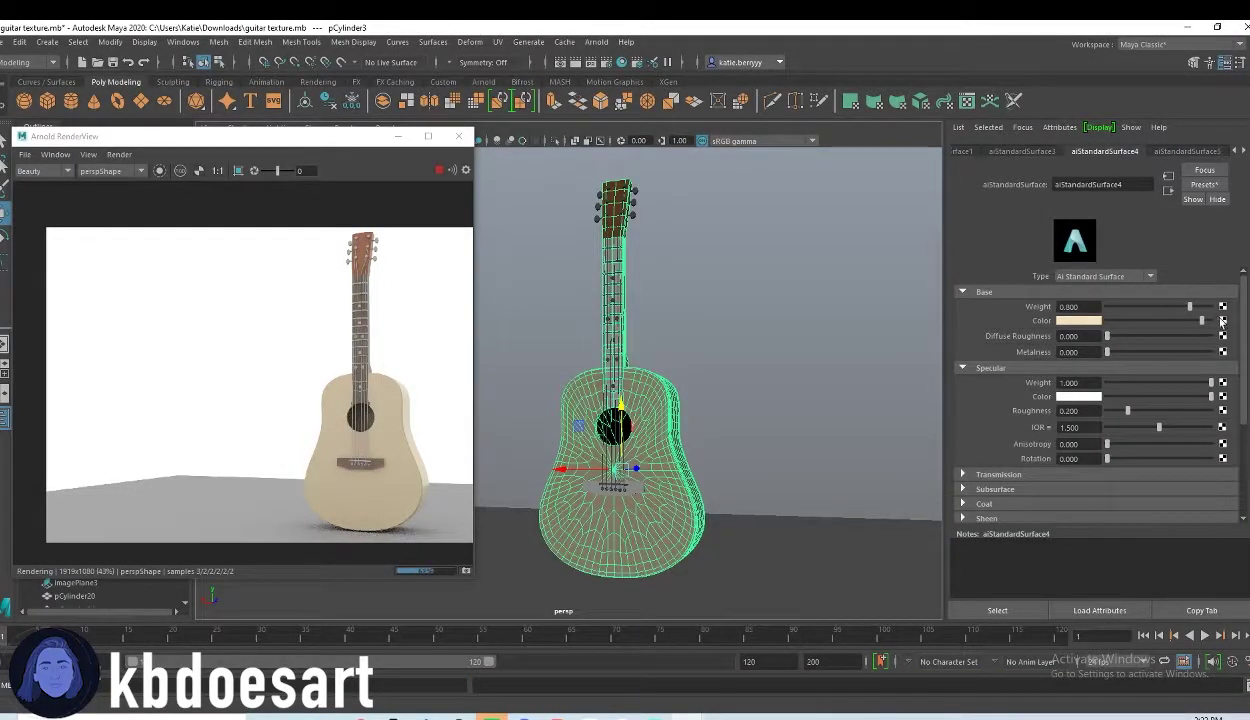
left_click(1200, 152)
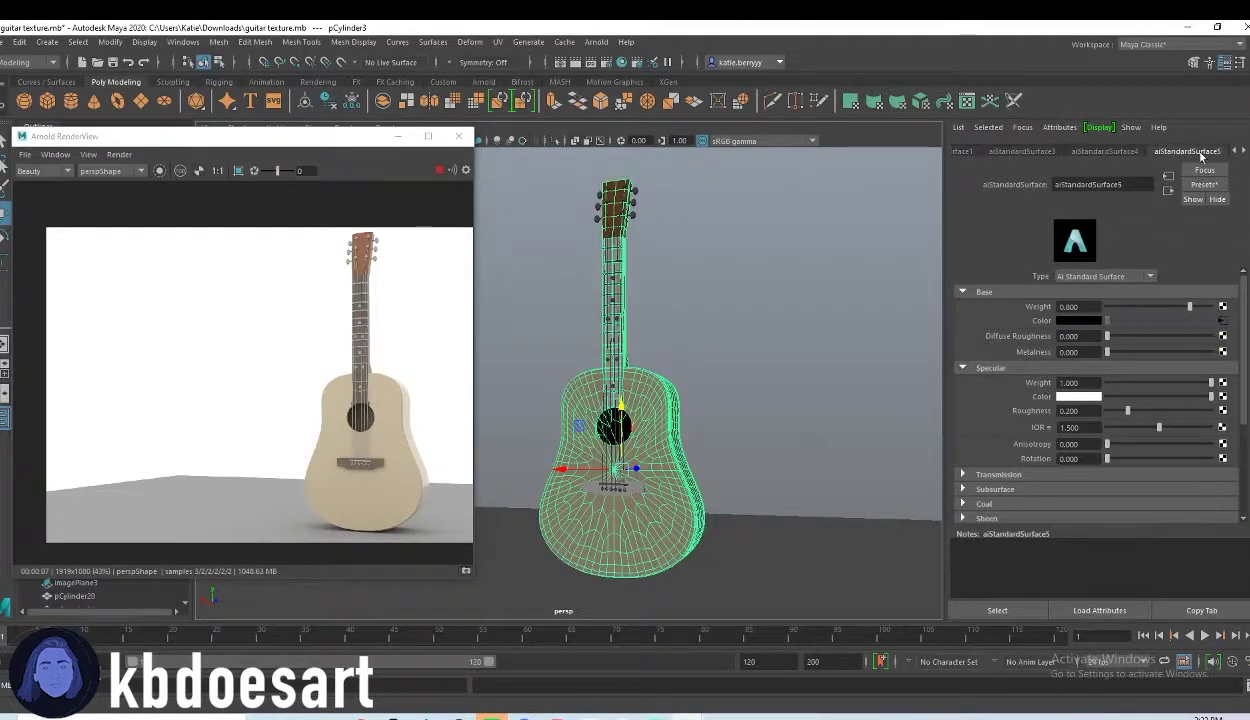
left_click(1244, 152)
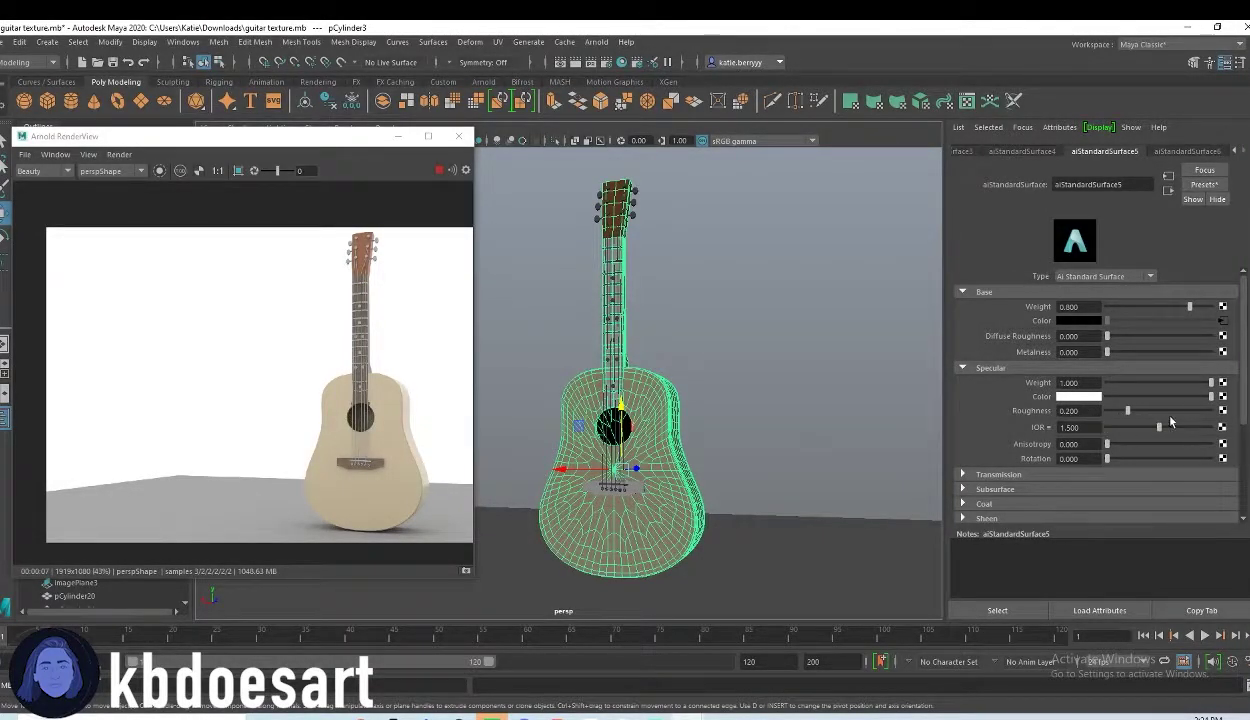
left_click(1221, 411)
left_click(718, 264)
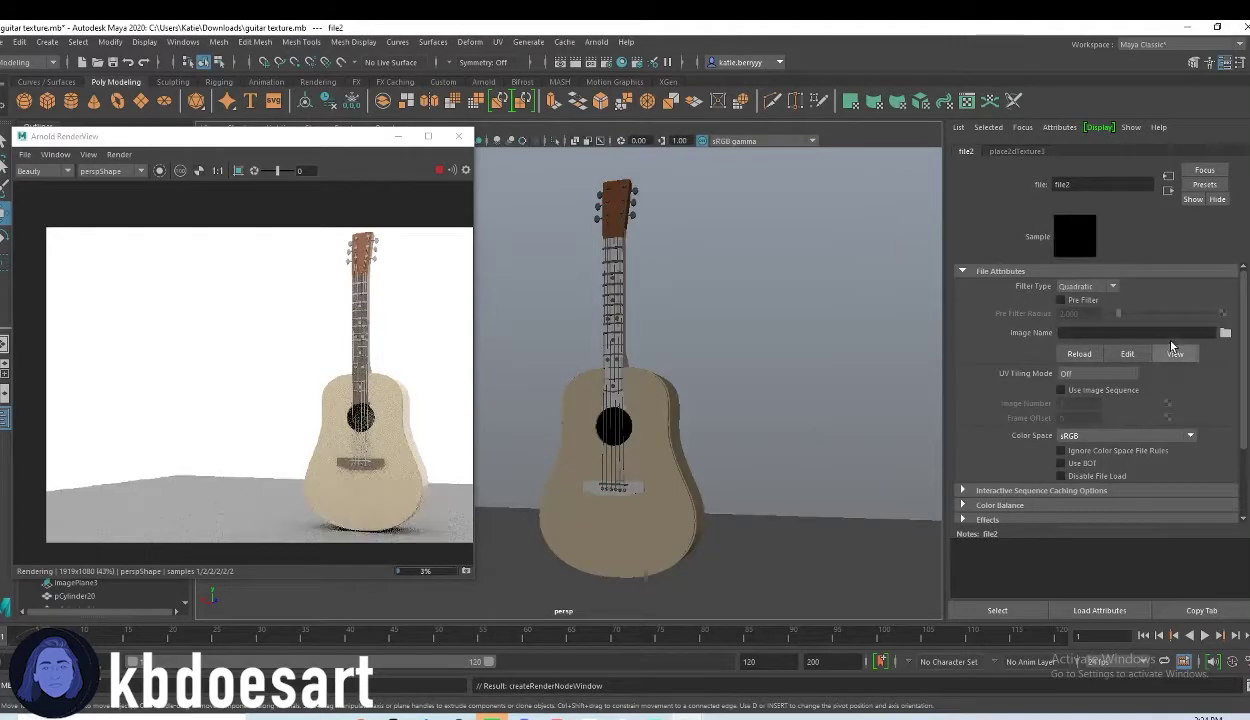
Step: Load fine_grained_wood_rough_1k.jpg into the roughness File texture of aiStandardSurface5
left_click(1224, 333)
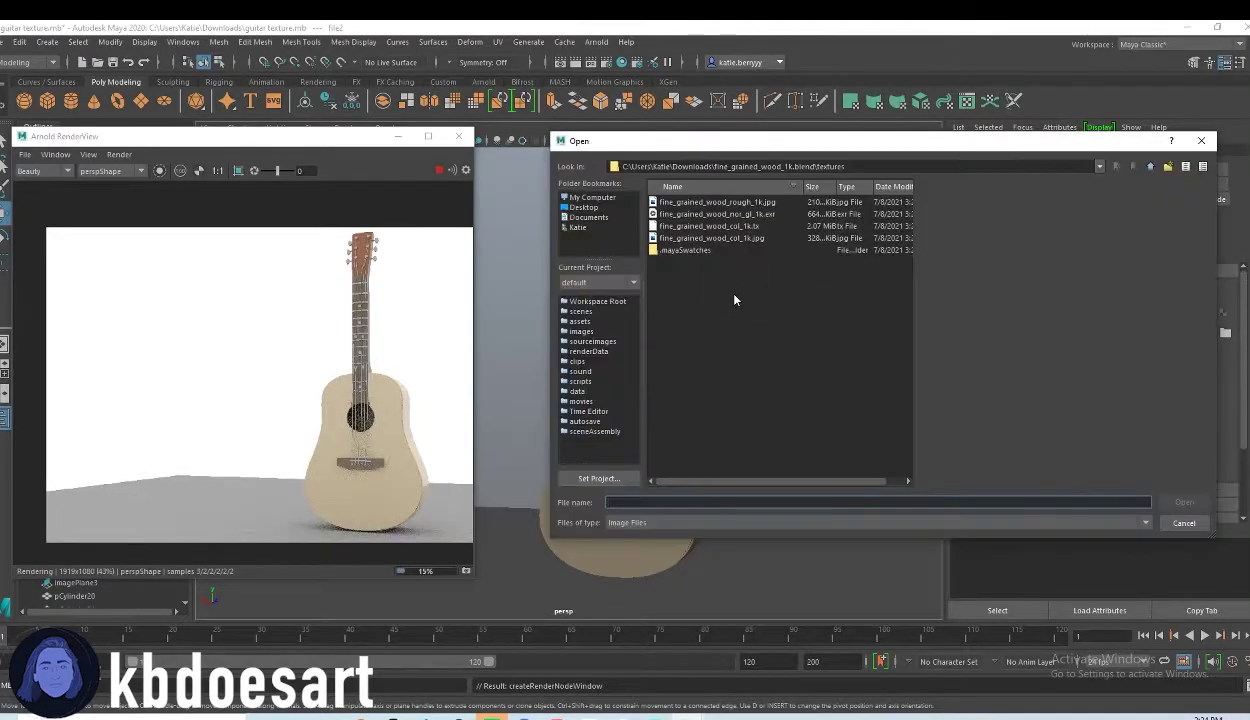
left_click(739, 215)
left_click(746, 203)
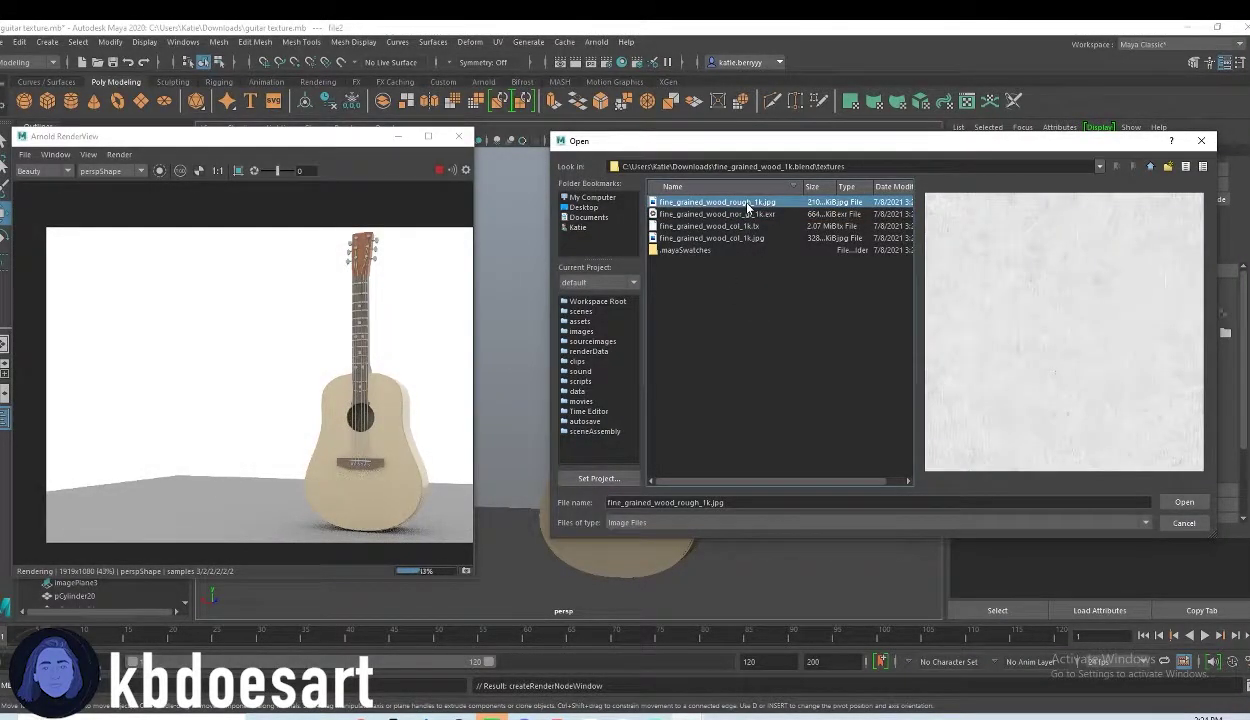
double_click(747, 204)
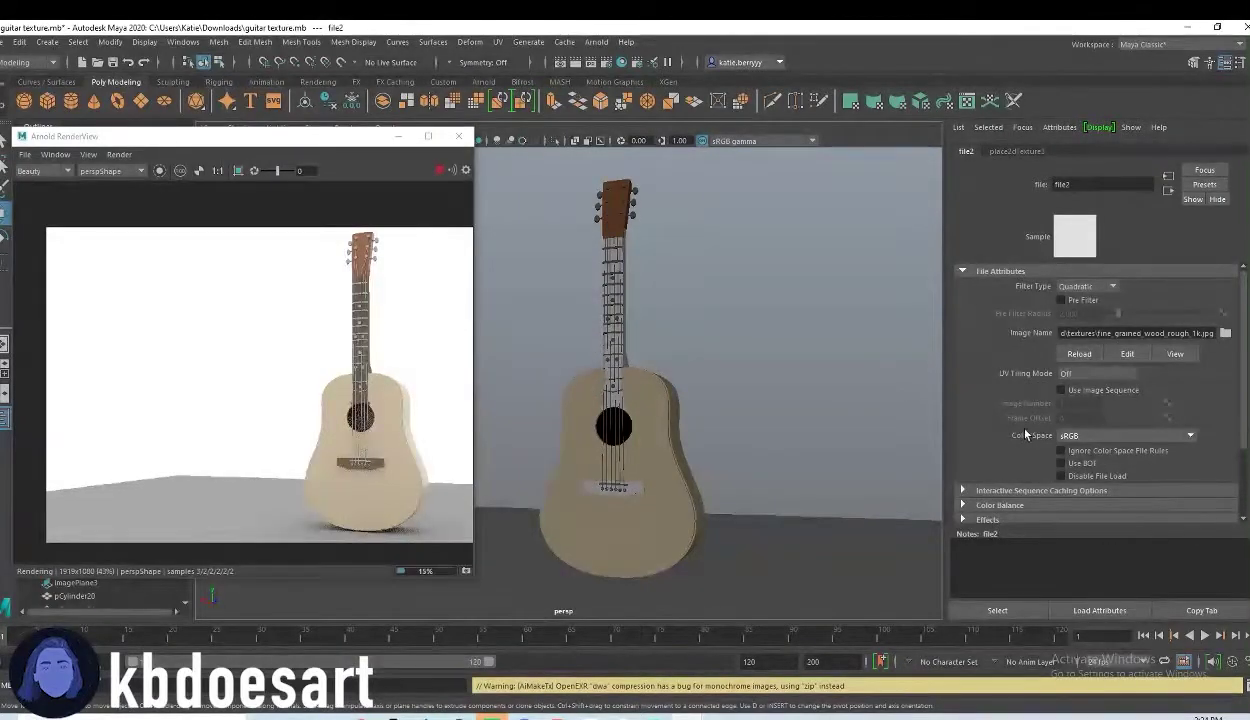
Step: Connect a File texture to the bump mapping of aiStandardSurface5 and set the bump node's use to Tangent Space Normals
left_click(565, 425)
scroll(1118, 509, "down", 3)
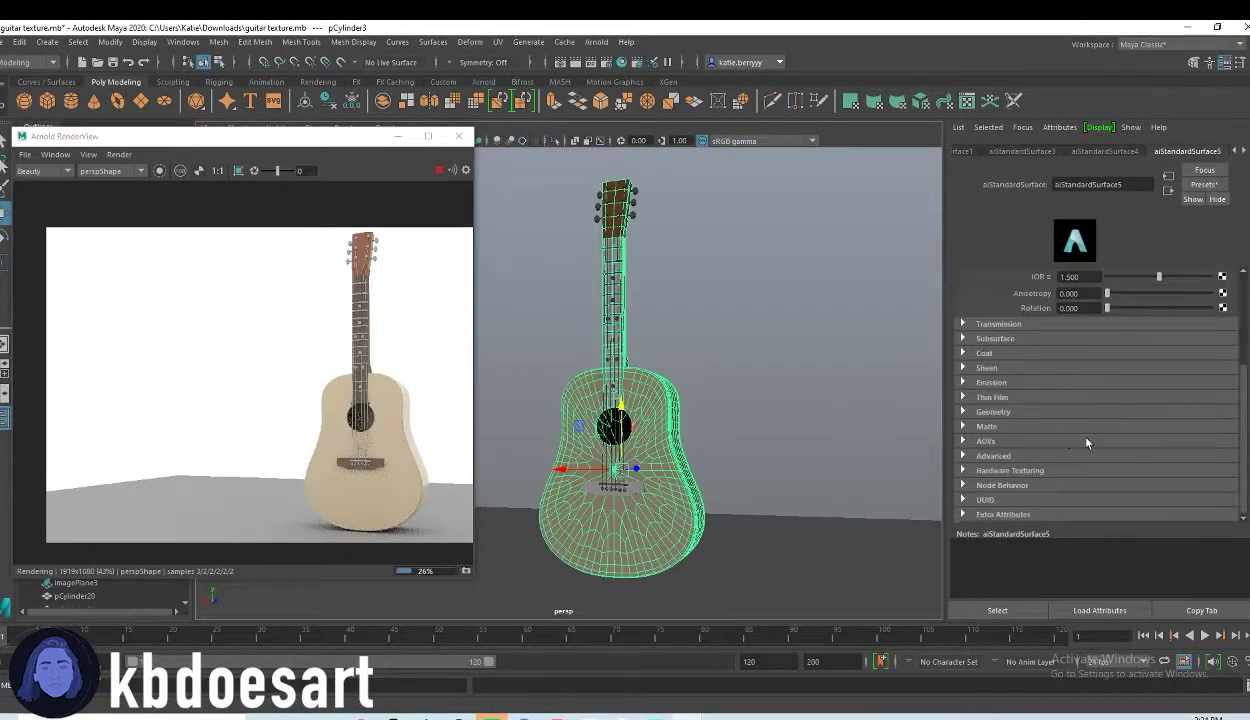
left_click(987, 412)
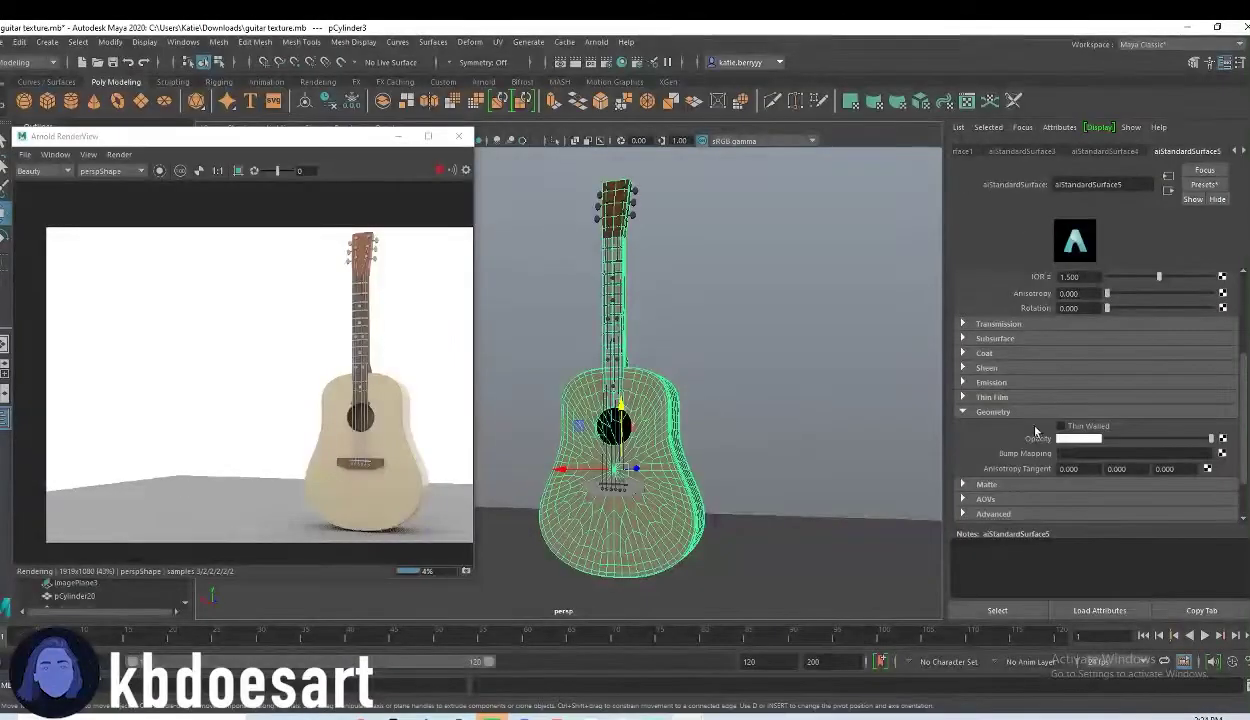
left_click(1222, 454)
left_click(729, 249)
left_click(1080, 315)
left_click(1088, 337)
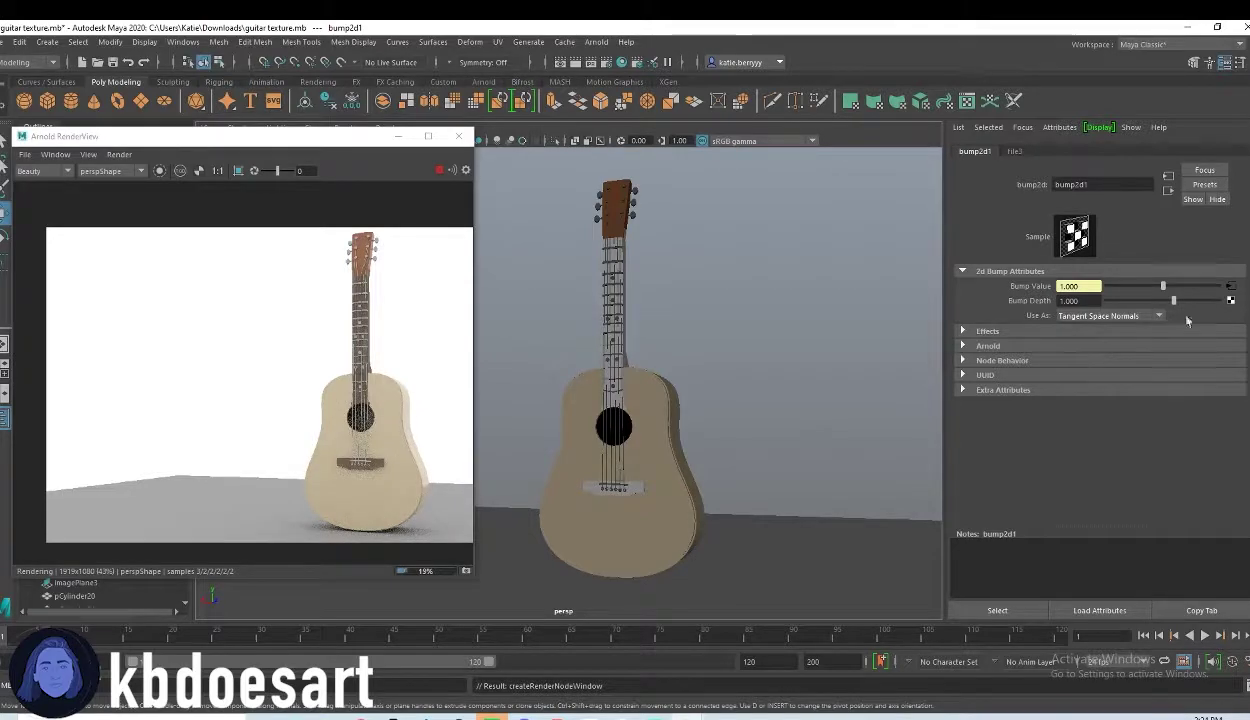
Step: Connect a File texture to the bump depth of aiStandardSurface5's bump node and load fine_grained_wood_nor_gl_1k.exr into it
left_click(1231, 301)
left_click(727, 249)
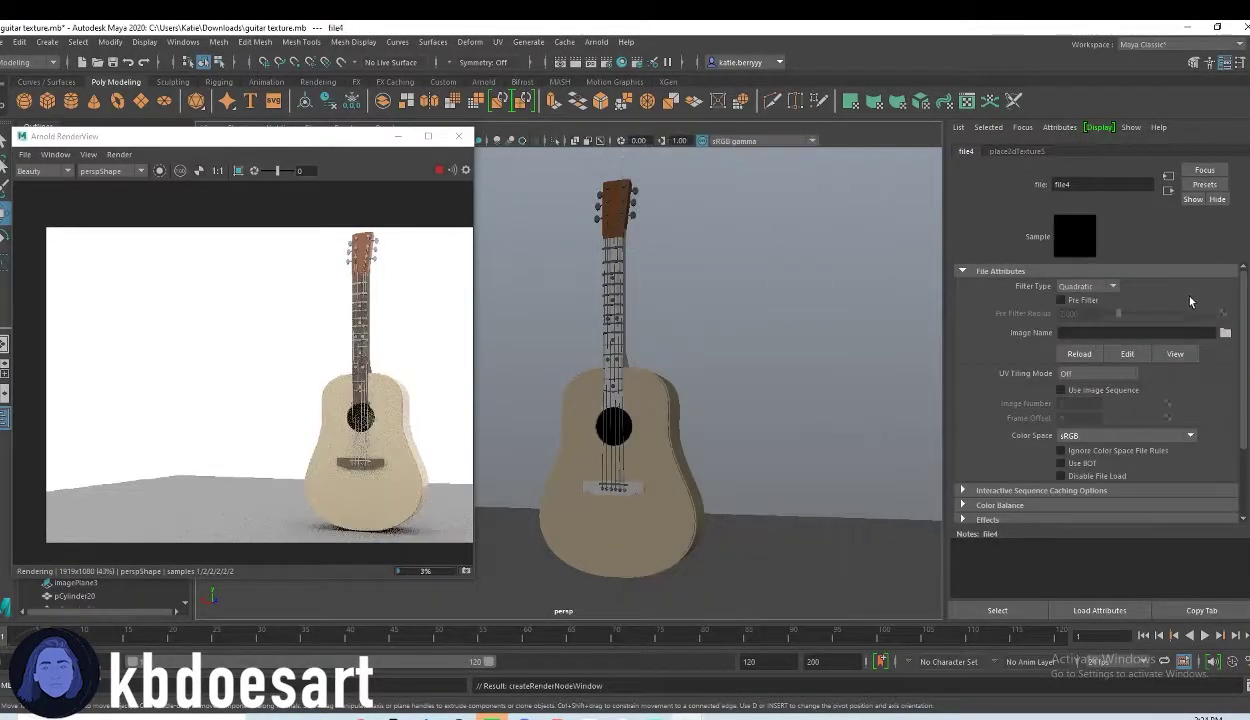
left_click(1224, 333)
left_click(701, 237)
double_click(705, 225)
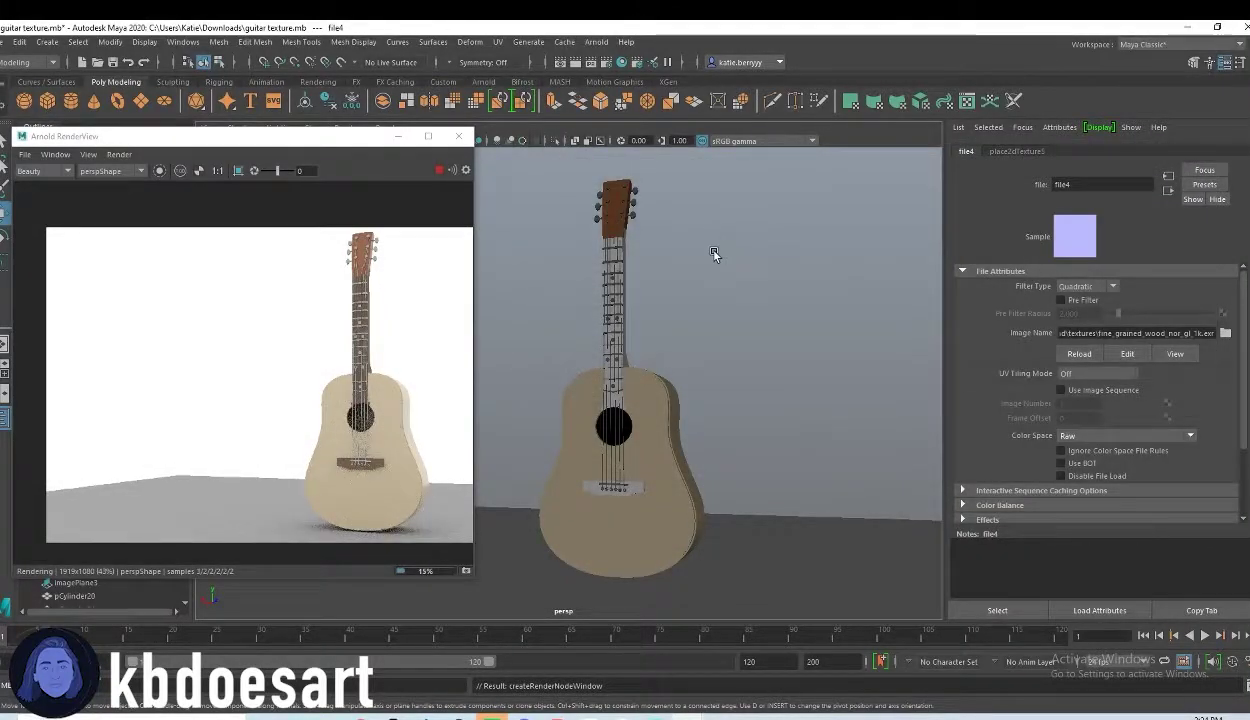
Step: Connect a File texture to the base color of the guitar's aiStandardSurface4 material
left_click(618, 331)
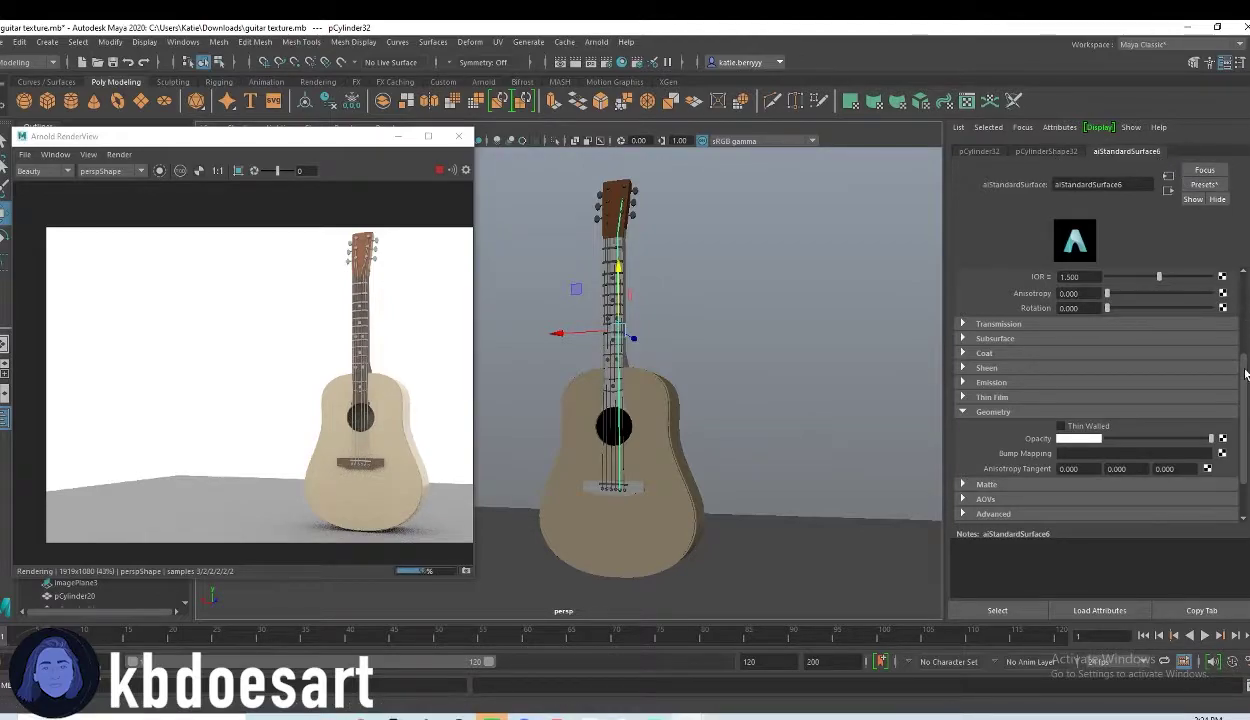
scroll(1245, 372, "up", 5)
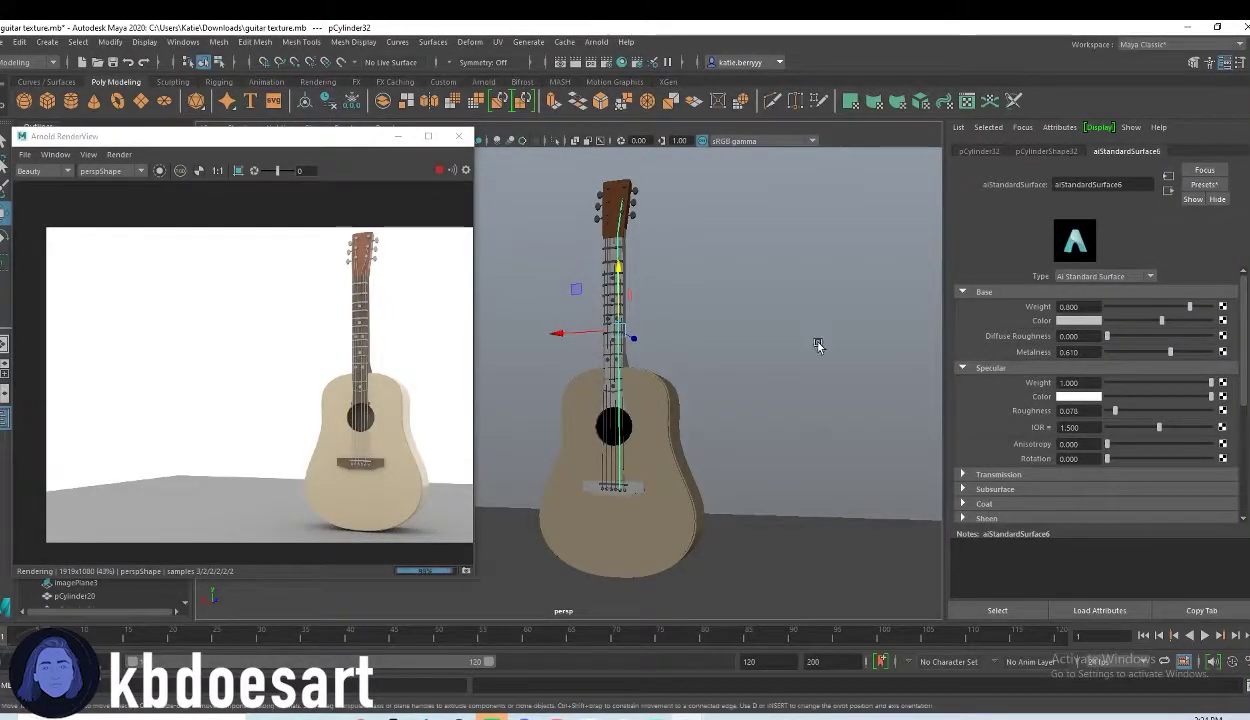
left_click(614, 375)
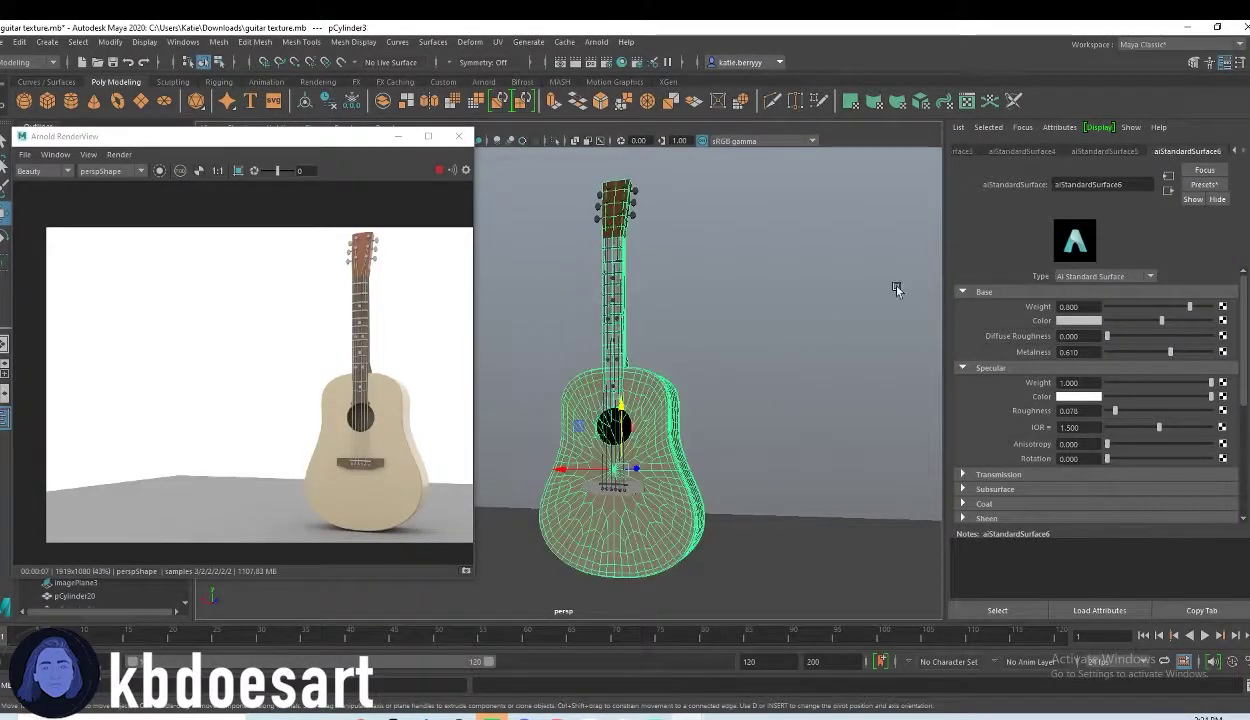
left_click(1122, 151)
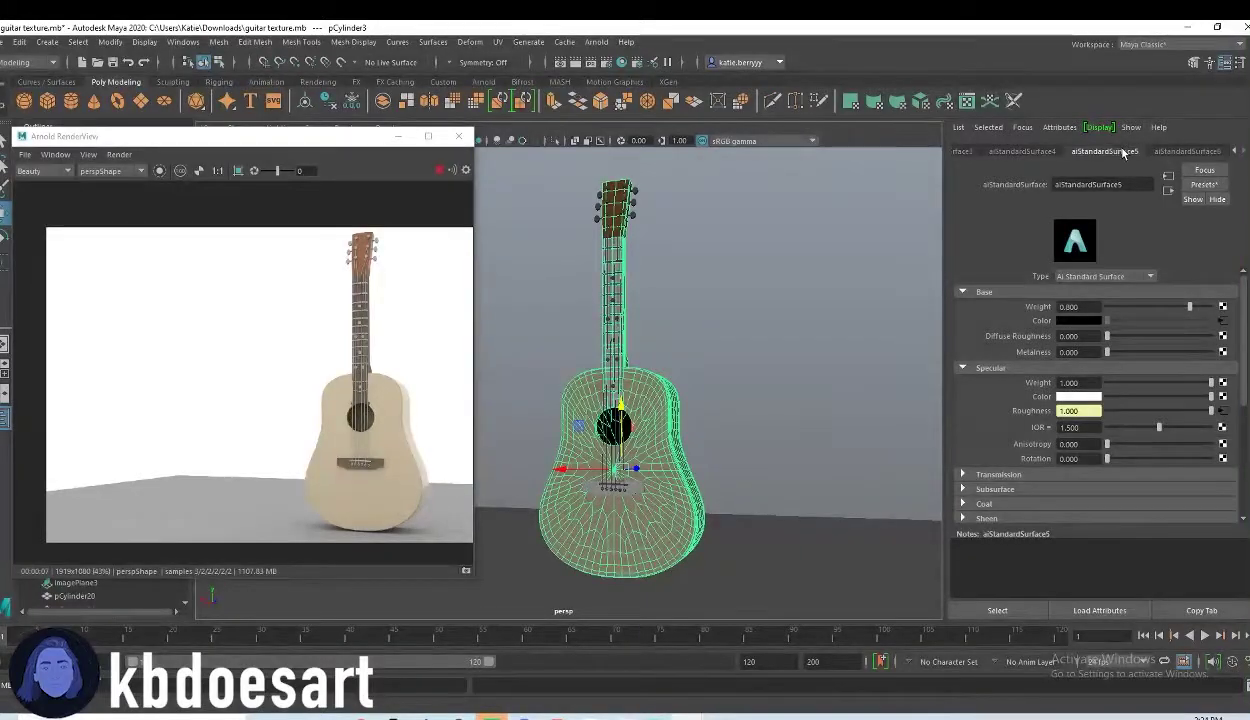
left_click(1022, 151)
left_click(1222, 325)
left_click(766, 261)
Step: Load fine_grained_wood_col_1k.jpg into aiStandardSurface4's color File texture and set its color space to Raw
left_click(1225, 334)
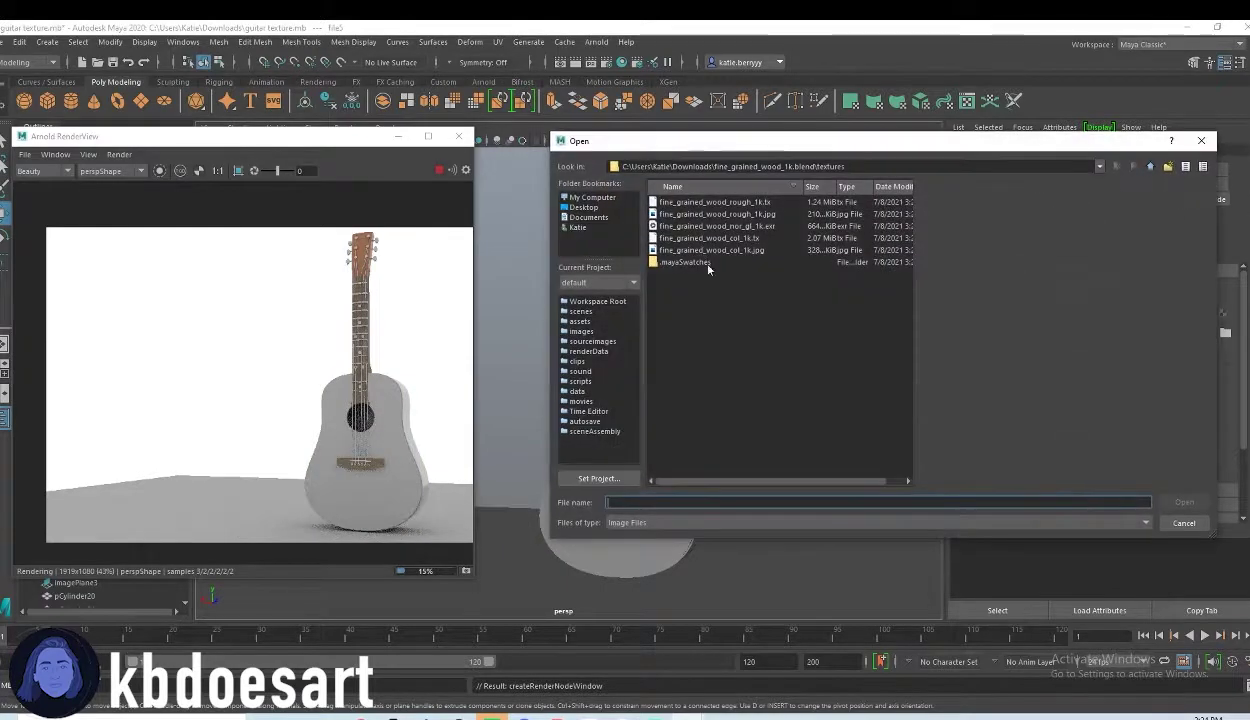
left_click(759, 238)
left_click(740, 250)
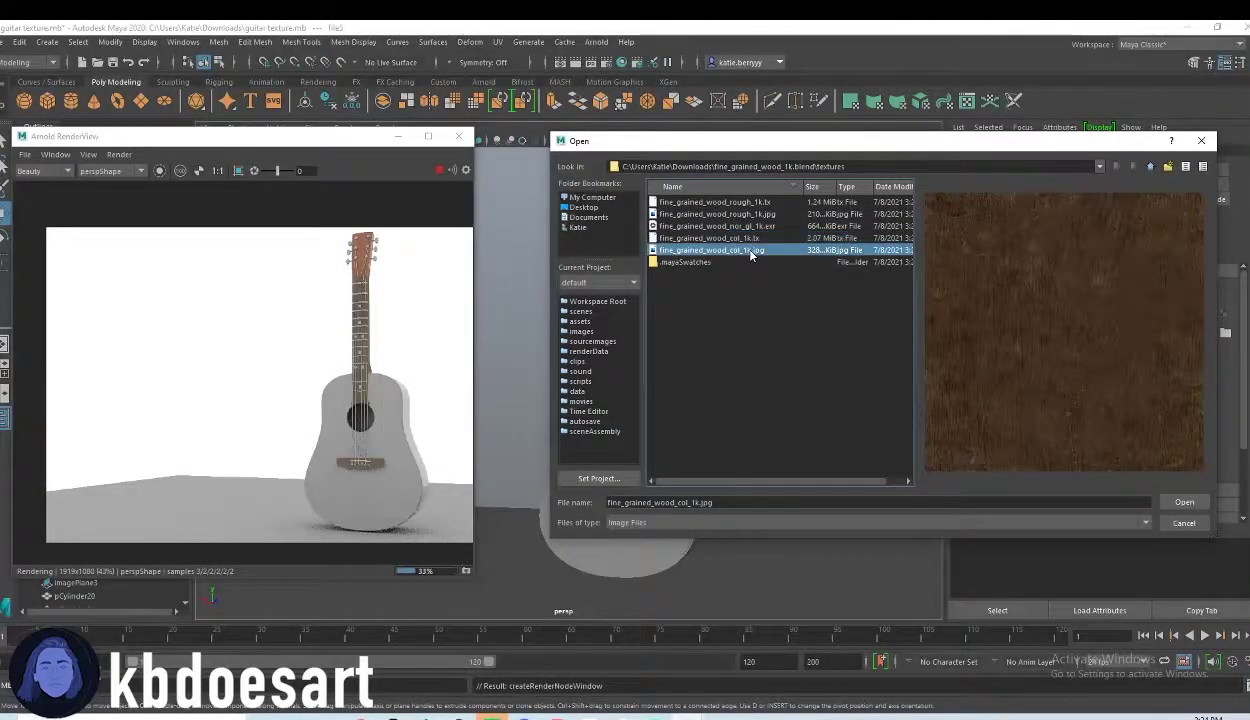
double_click(740, 250)
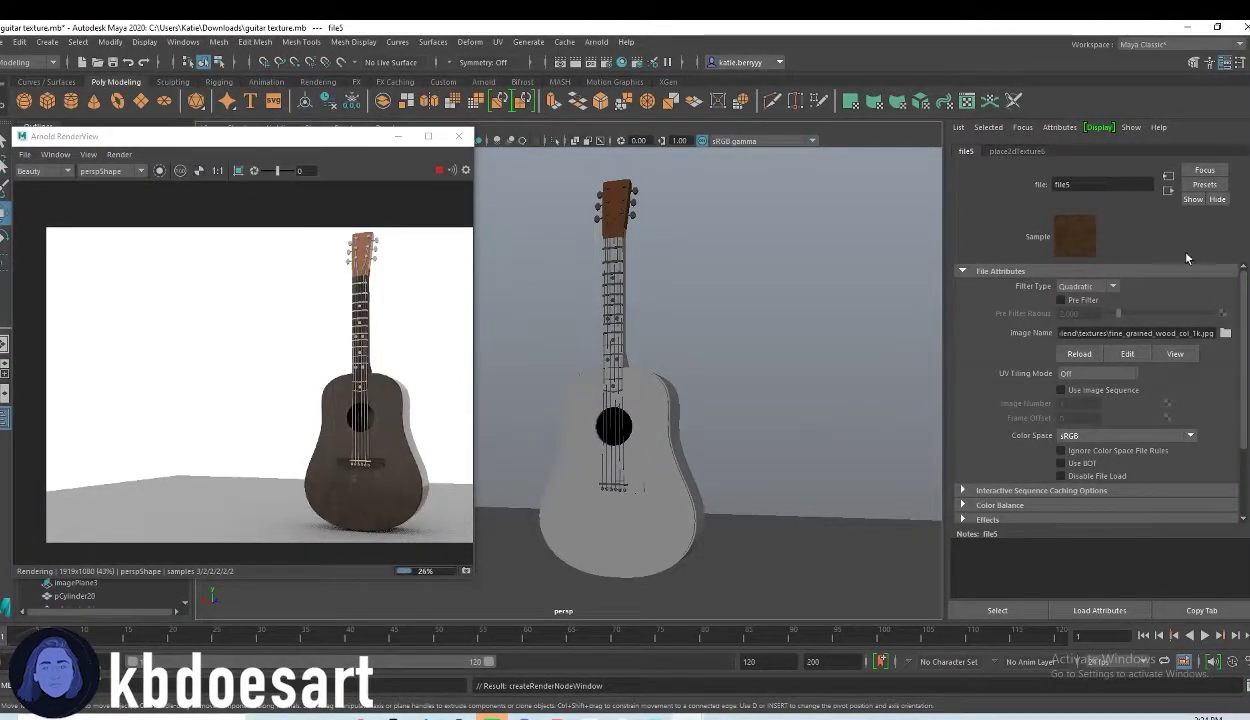
left_click(1083, 435)
left_click(1078, 450)
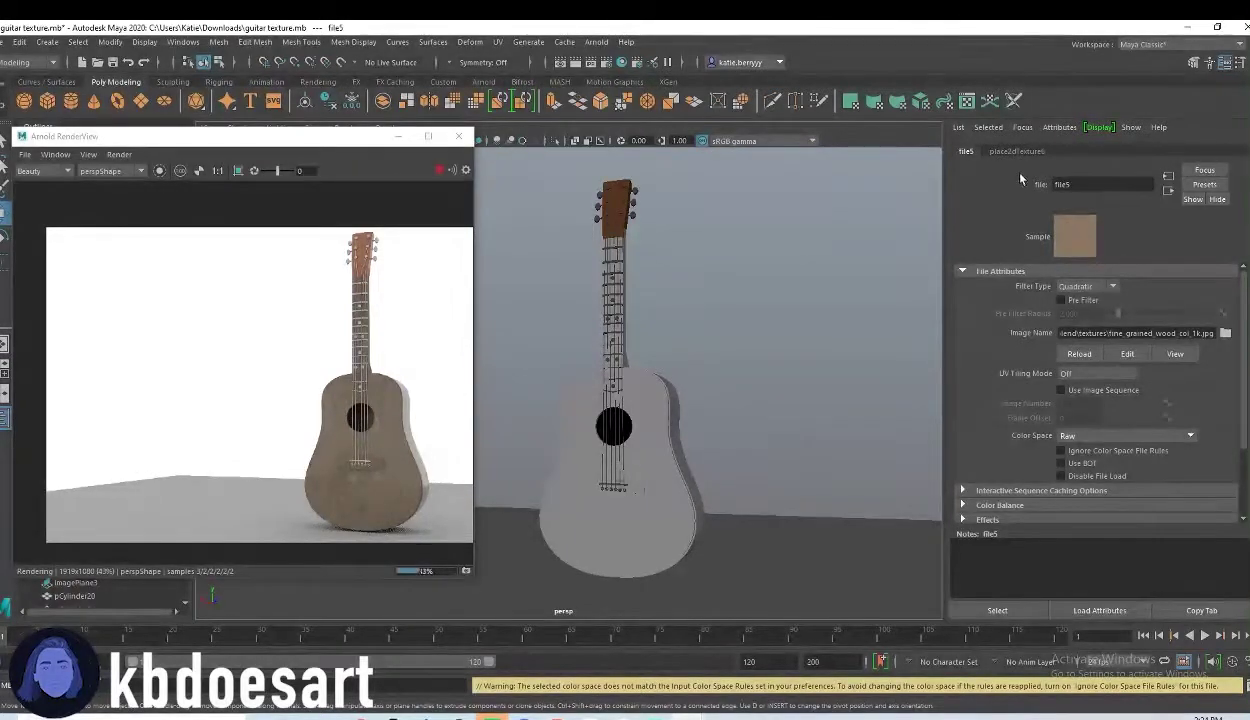
Step: Connect a File texture to the specular roughness of aiStandardSurface4 and load fine_grained_wood_rough_1k.jpg into it
left_click(615, 398)
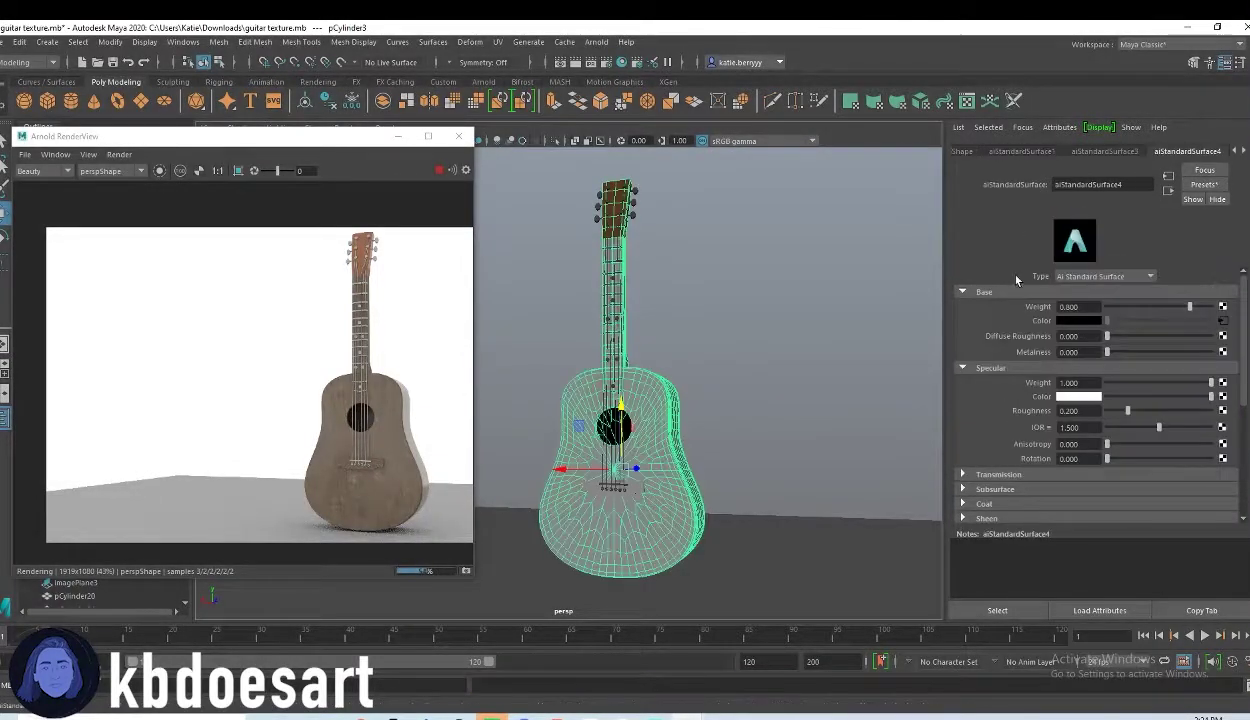
left_click(1223, 410)
left_click(720, 252)
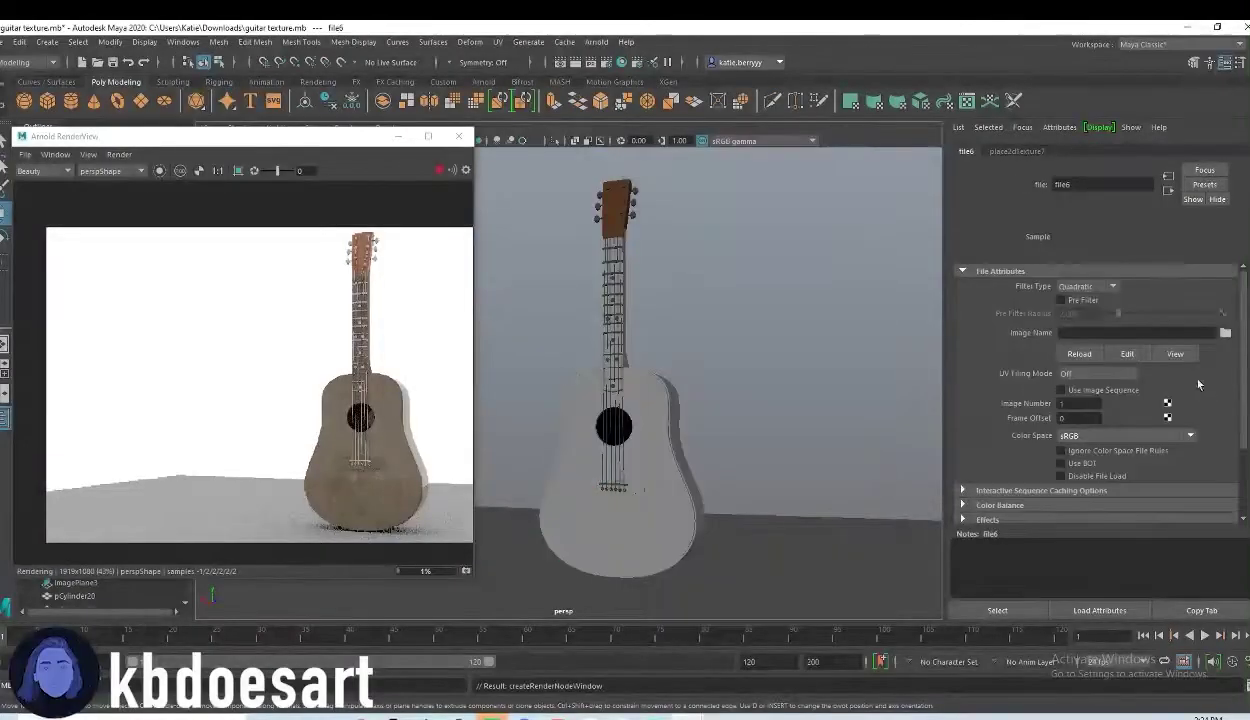
left_click(1226, 333)
left_click(700, 250)
left_click(715, 202)
left_click(739, 215)
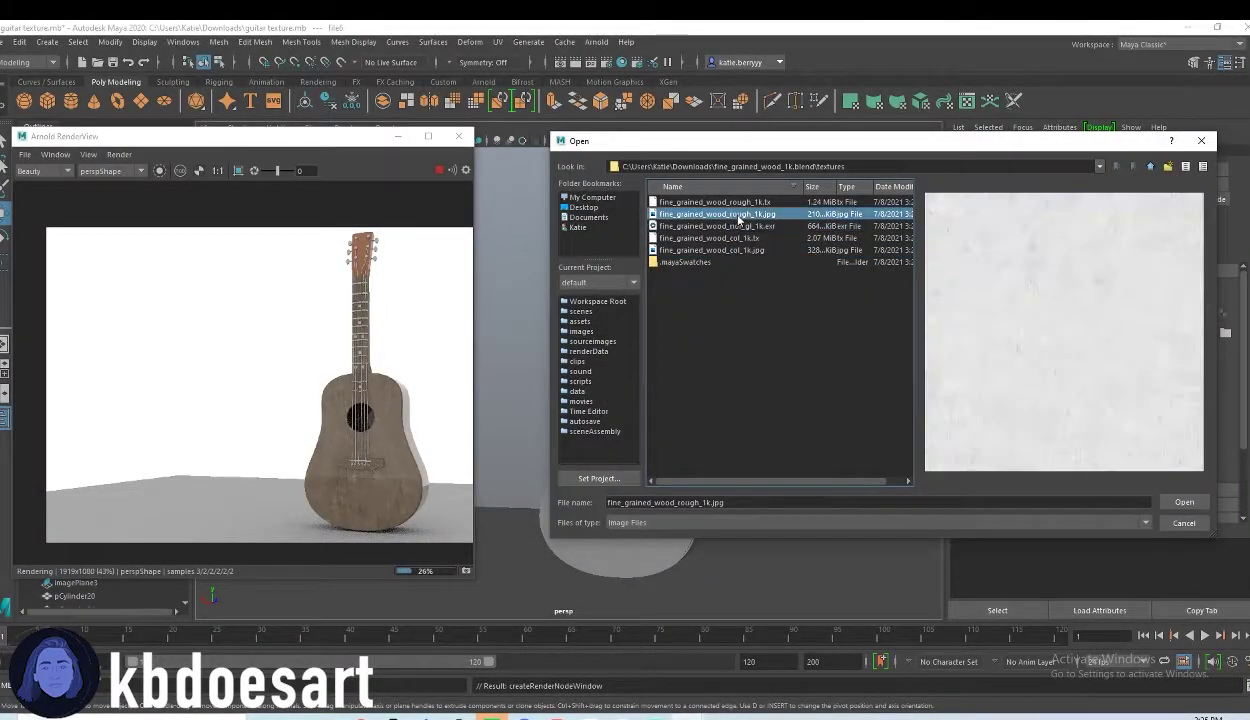
double_click(739, 215)
Step: Connect a File texture to the bump mapping of aiStandardSurface4 and set the bump node's use to Tangent Space Normals
left_click(635, 388)
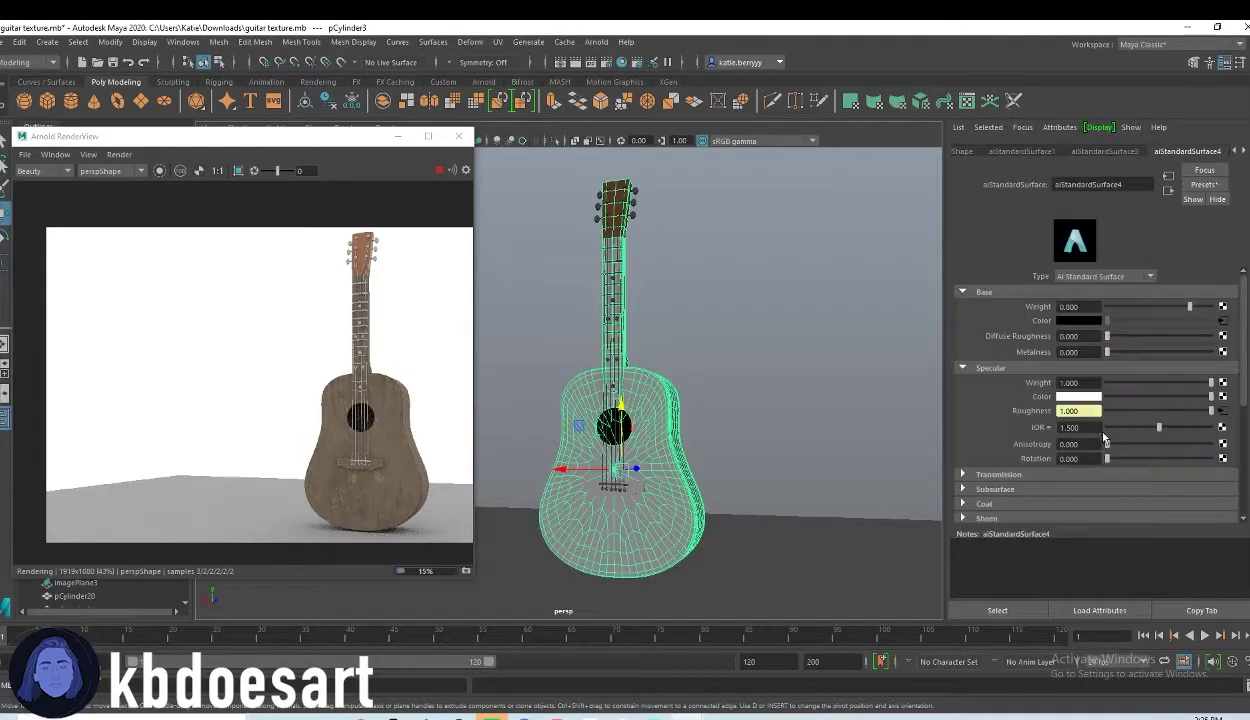
scroll(1098, 441, "down", 5)
left_click(1222, 403)
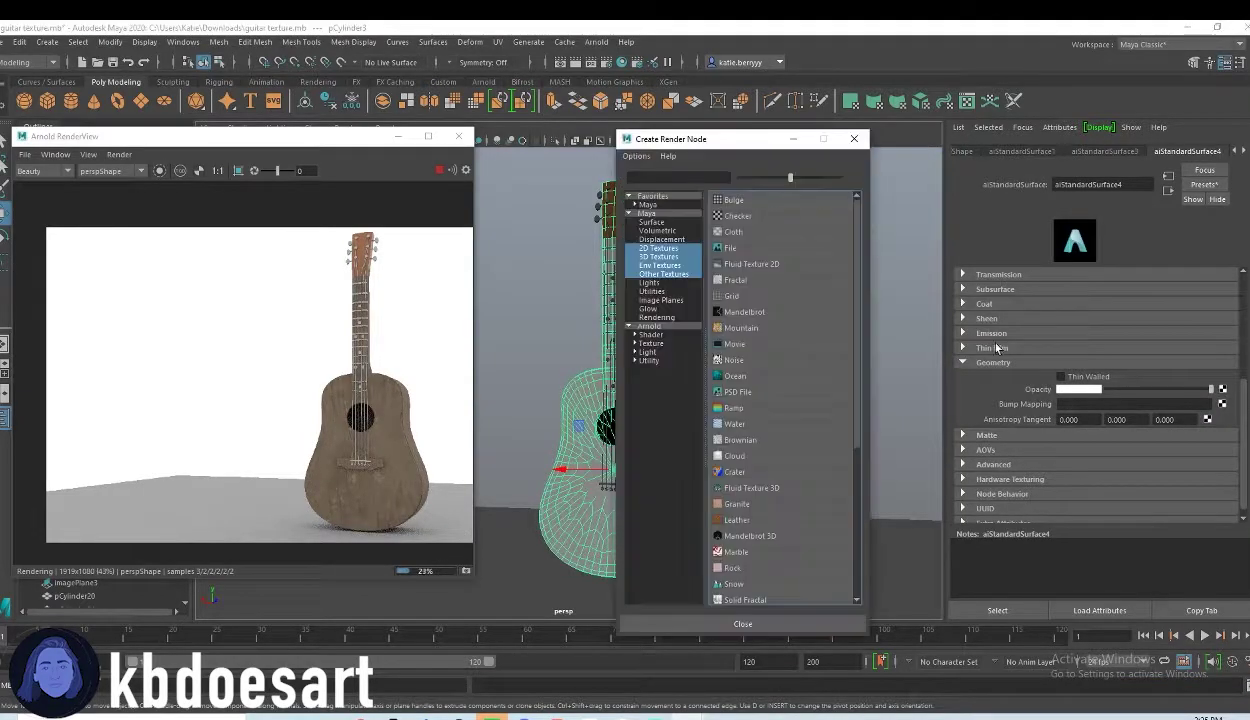
left_click(731, 248)
left_click(1100, 315)
left_click(1100, 337)
Step: Connect a File texture to the bump depth of aiStandardSurface4's bump node and load fine_grained_wood_nor_gl_1k.exr into it
left_click(1231, 300)
left_click(758, 253)
left_click(1225, 333)
left_click(718, 227)
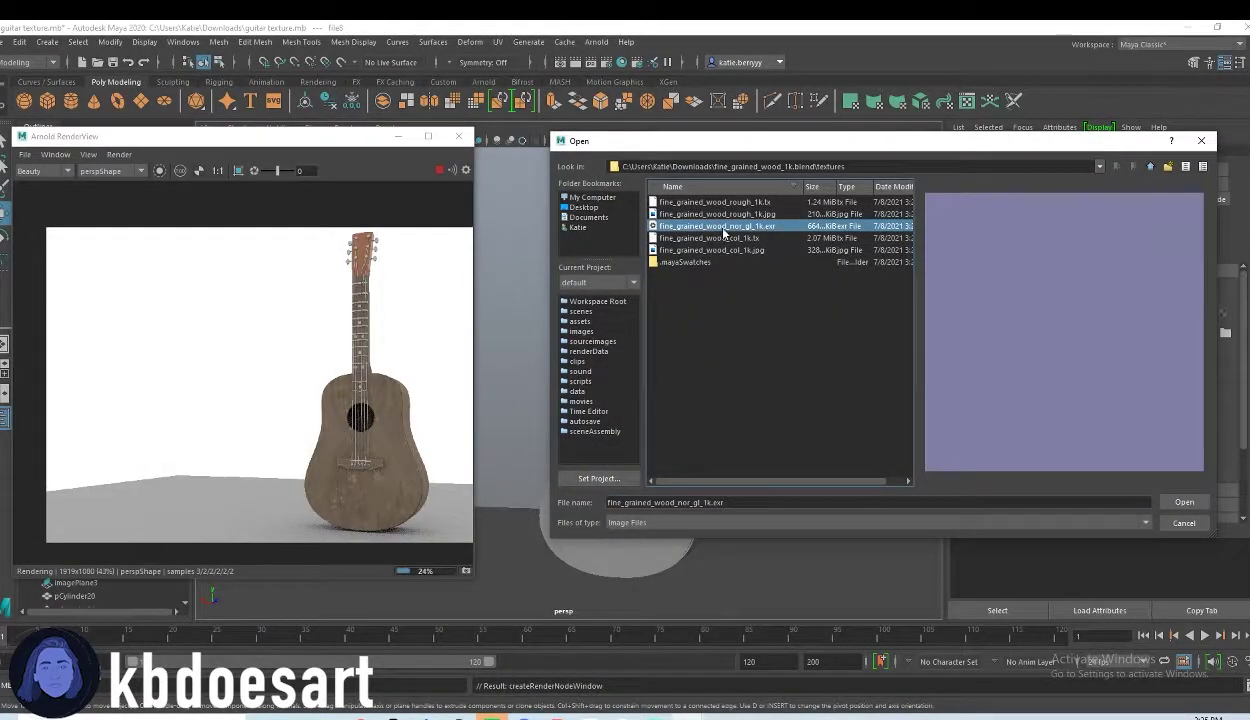
double_click(720, 227)
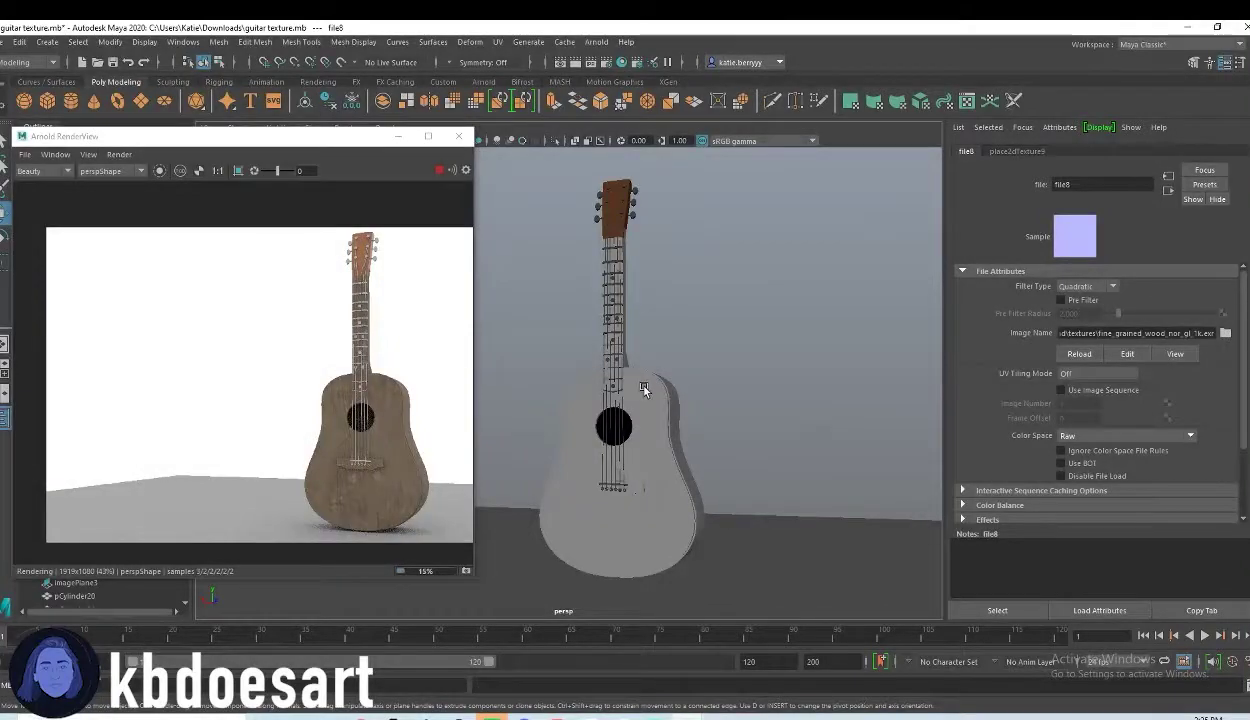
Step: Give aiStandardSurface4 a pale cream coat color and set the coat weight to 1.000
left_click(705, 446)
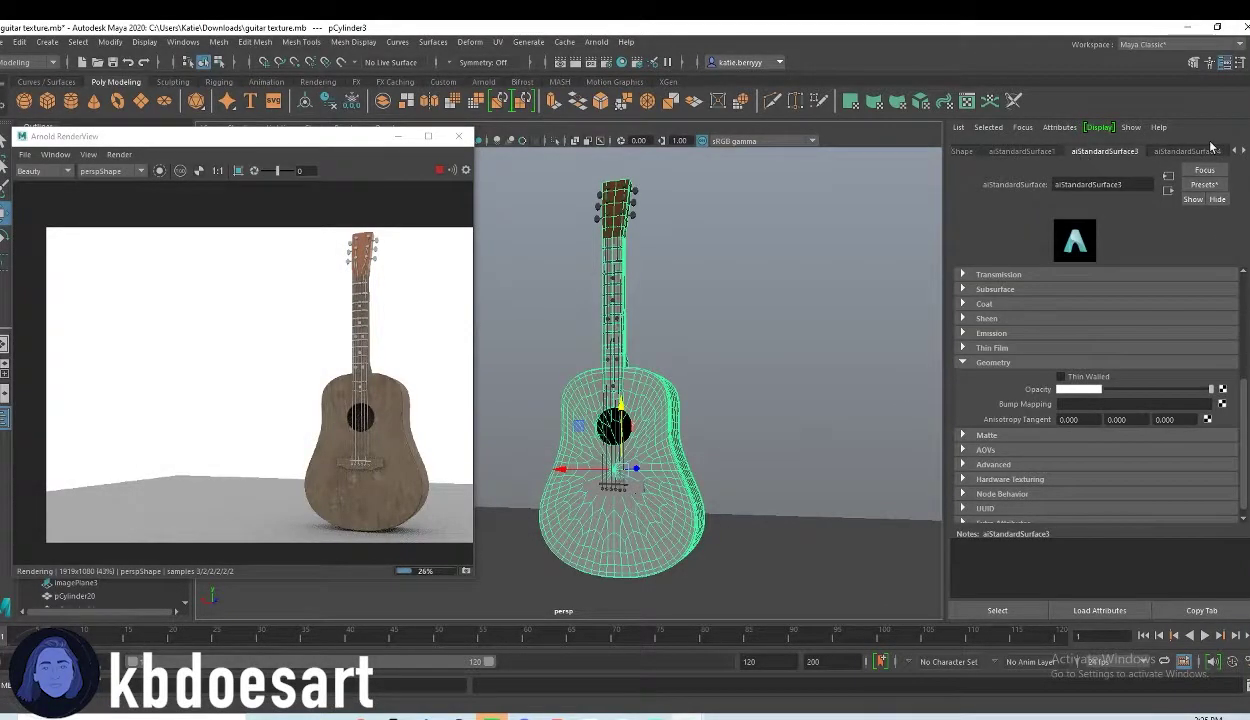
left_click(985, 303)
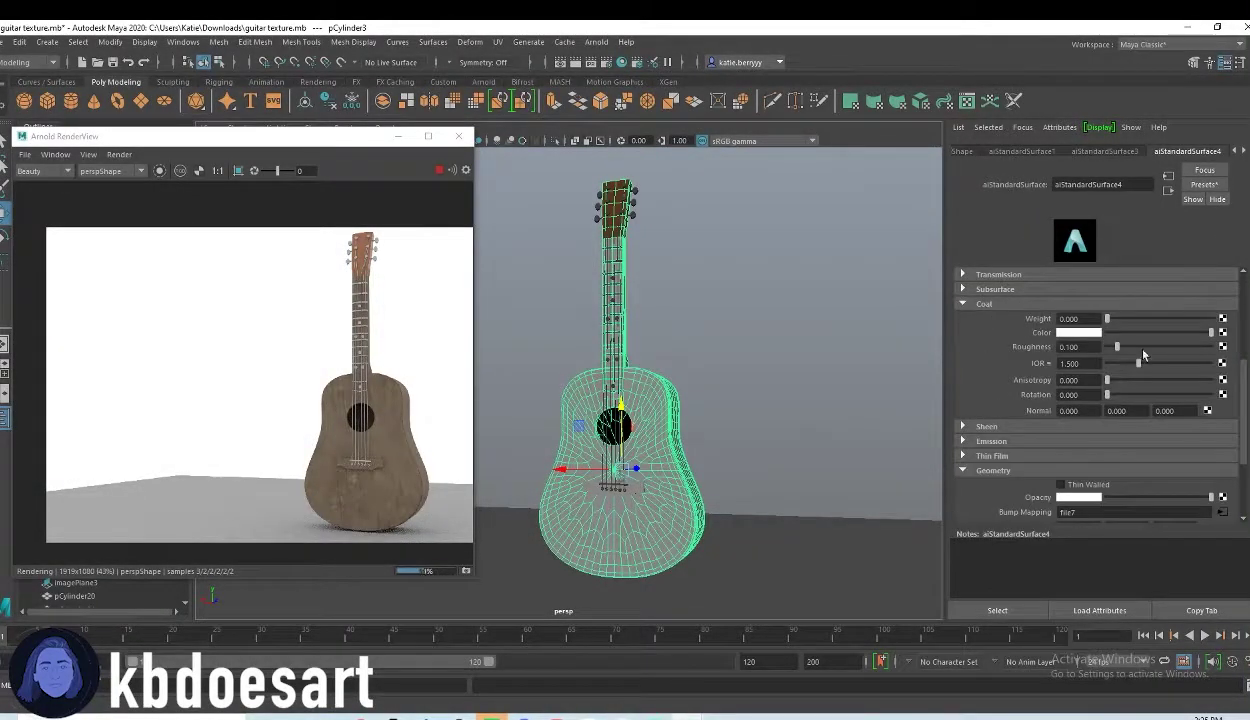
scroll(1106, 350, "up", 2)
left_click(1070, 374)
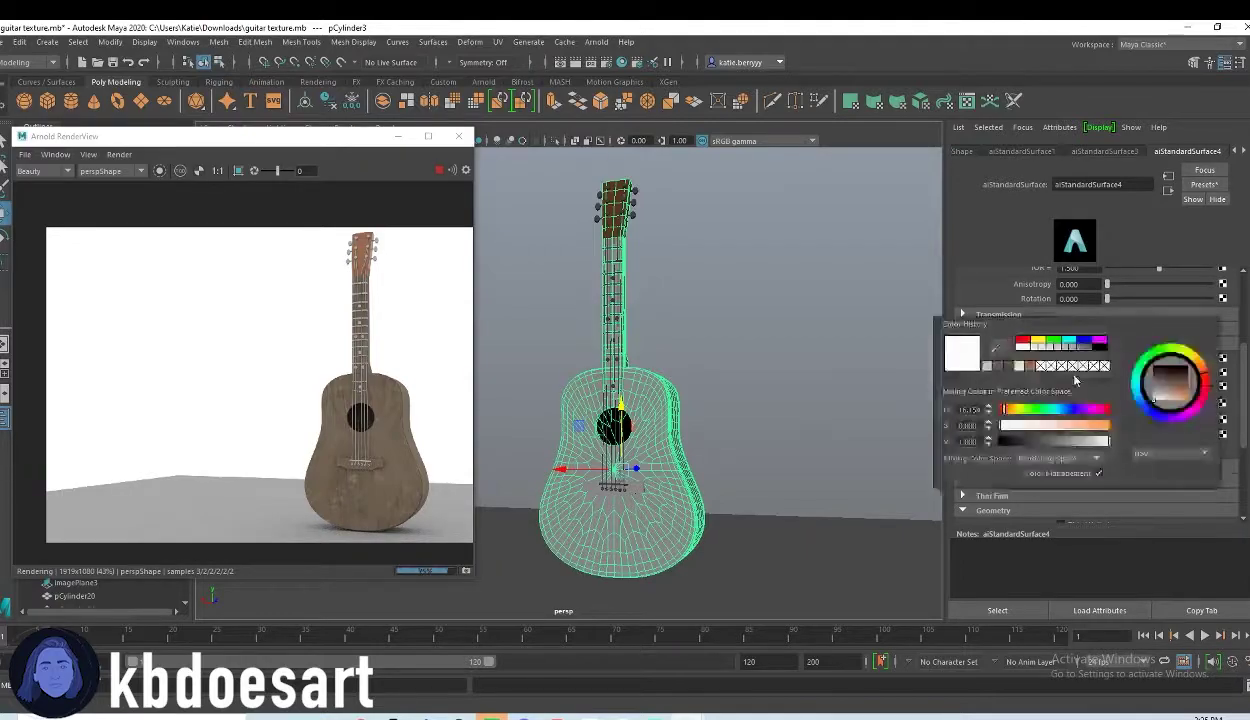
left_click(1028, 366)
left_click_drag(1202, 373, 1219, 374)
left_click_drag(1107, 359, 1195, 369)
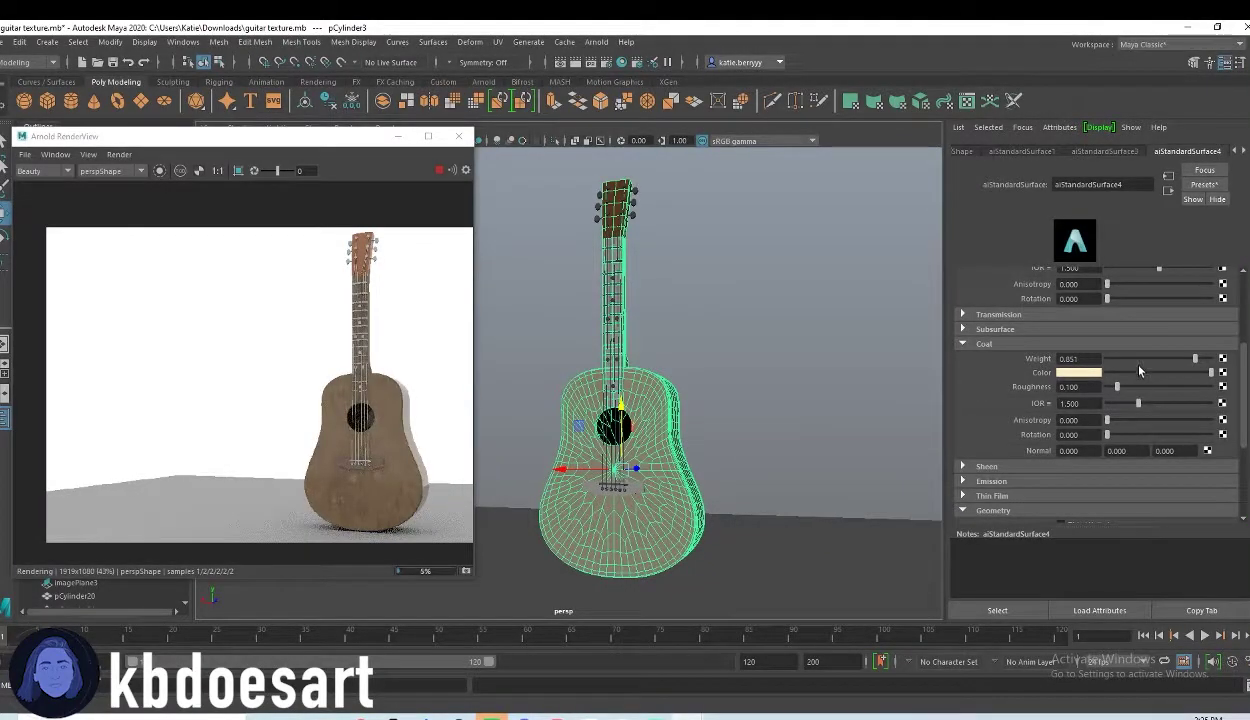
left_click_drag(1142, 359, 1245, 359)
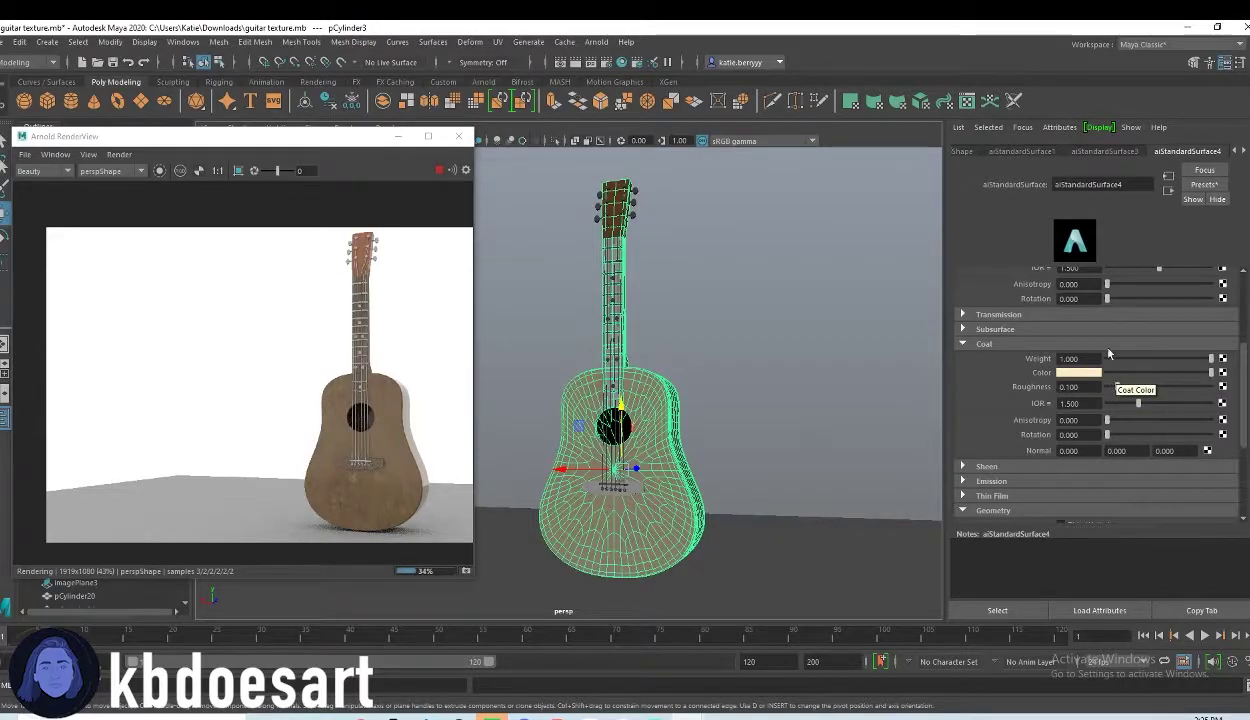
Step: Connect a File texture to the base color of aiStandardSurface3 and load fine_grained_wood_col_1k.jpg into it
left_click(1103, 152)
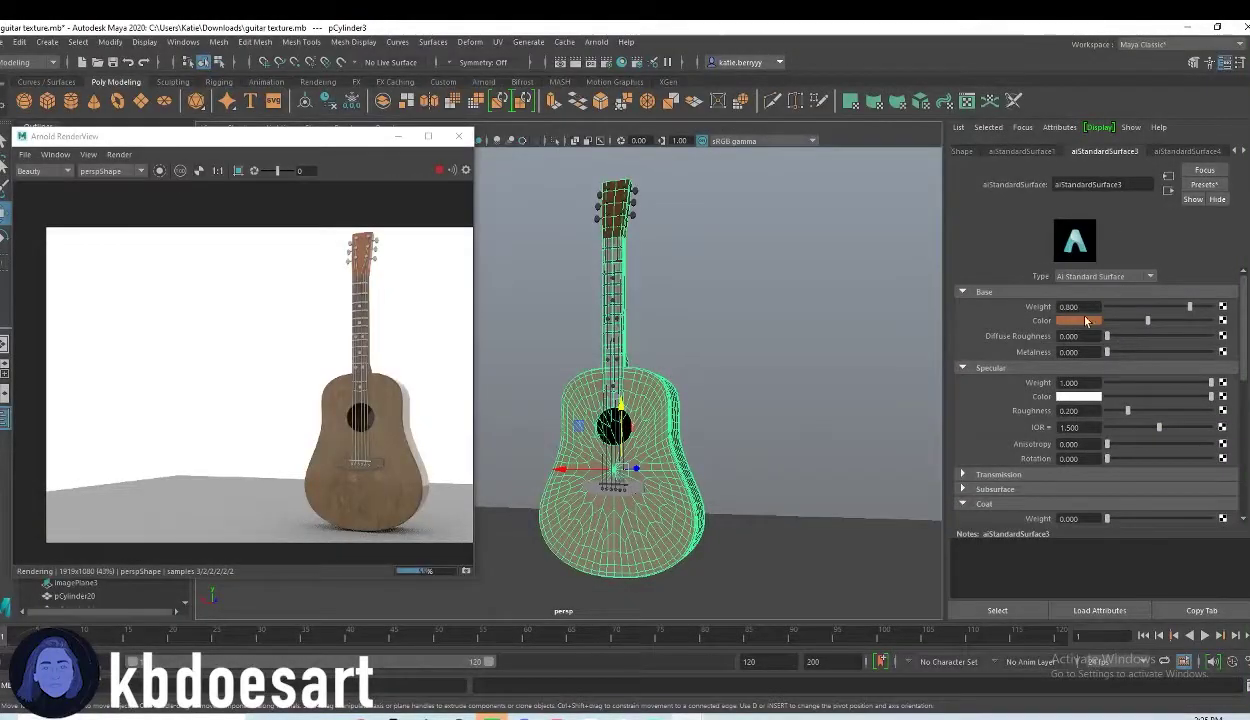
left_click(1088, 321)
left_click(1222, 320)
left_click(722, 249)
left_click(1222, 331)
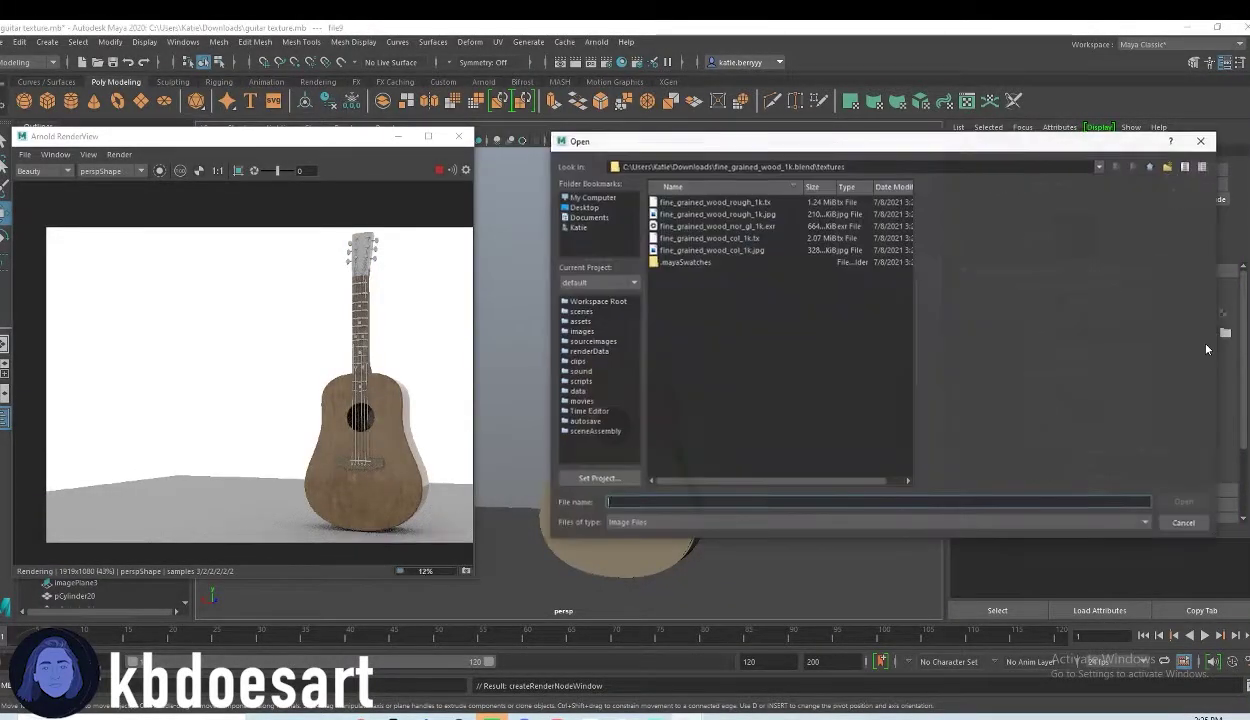
double_click(745, 250)
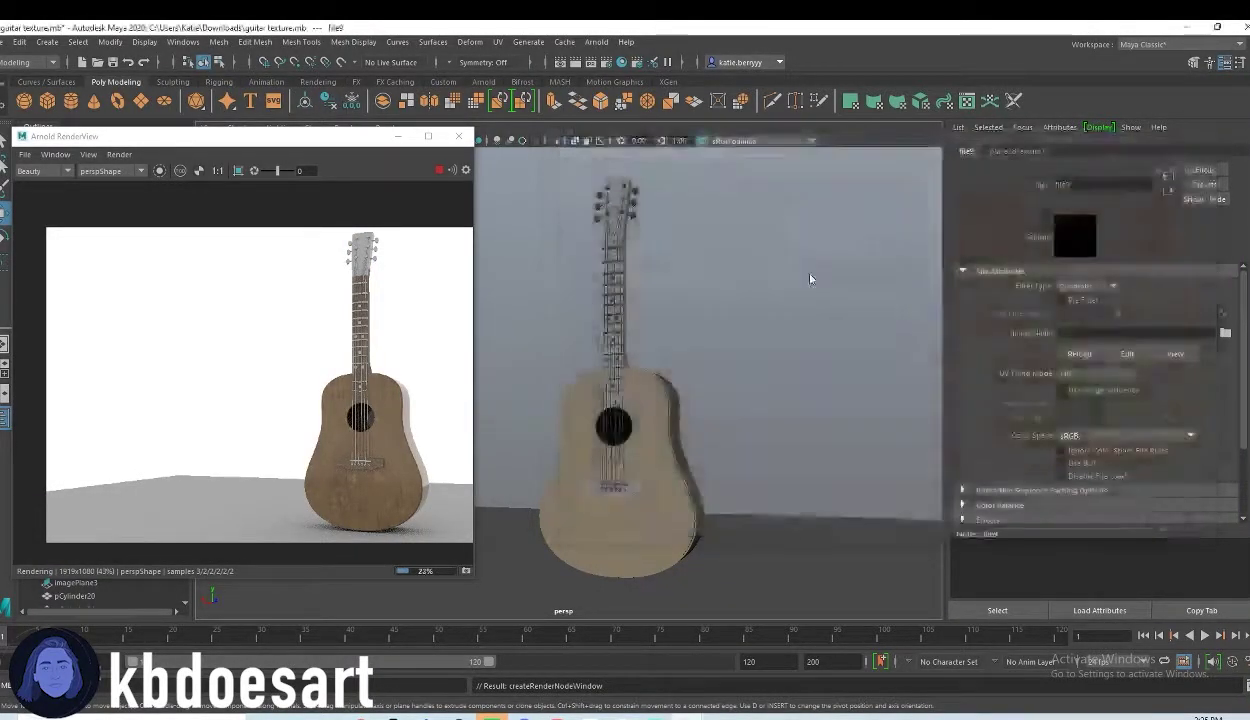
left_click(1090, 436)
left_click(1094, 452)
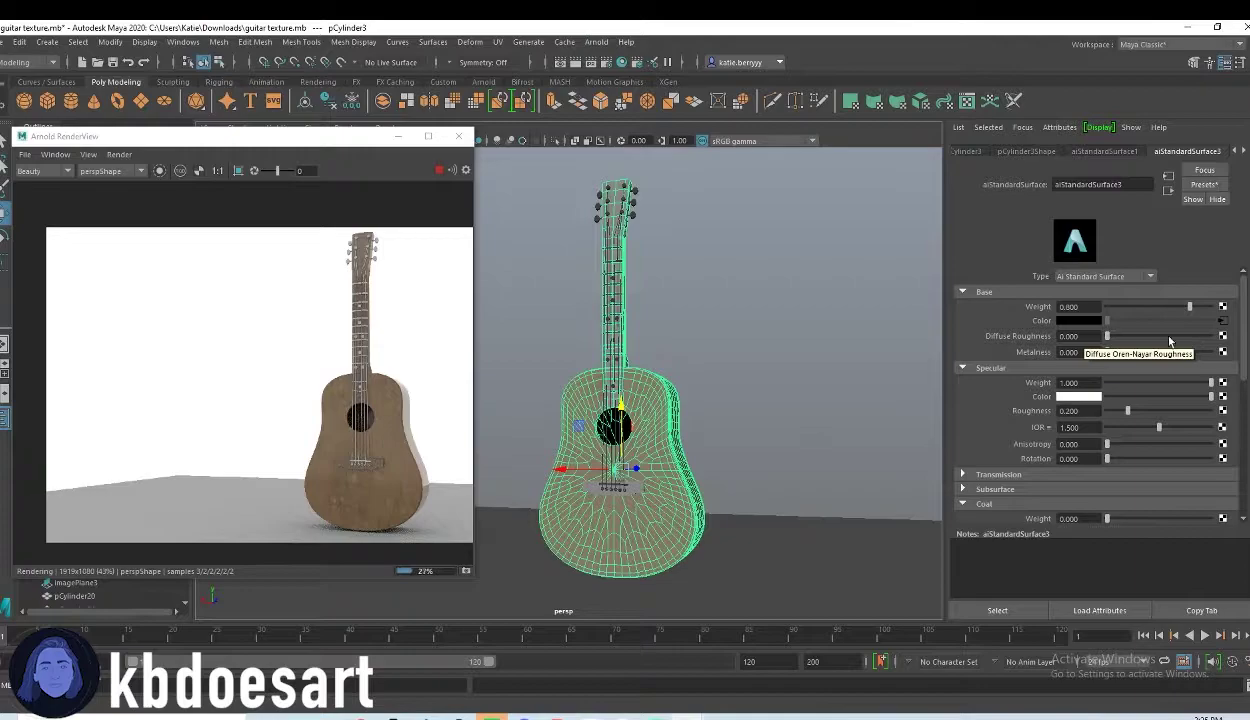
Step: Connect a File texture to the specular roughness of aiStandardSurface3 and load fine_grained_wood_rough_1k.jpg into it
left_click(1222, 320)
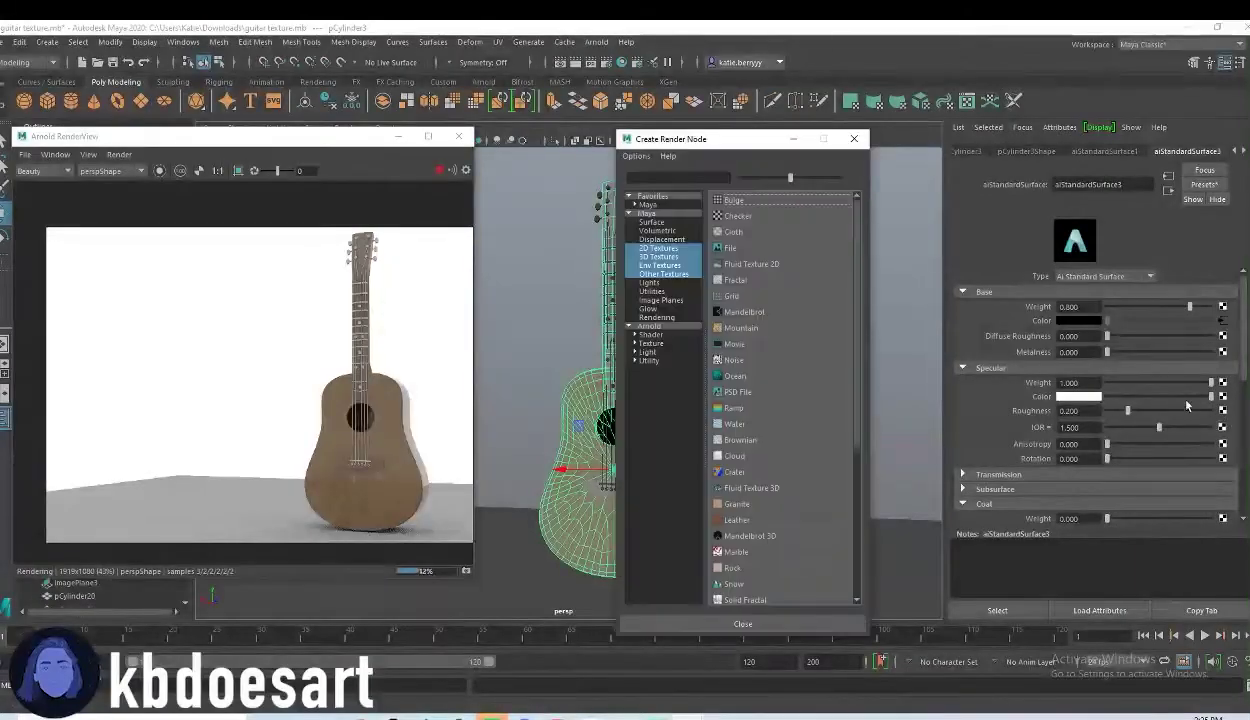
left_click(738, 247)
left_click(1225, 331)
left_click(733, 215)
double_click(733, 215)
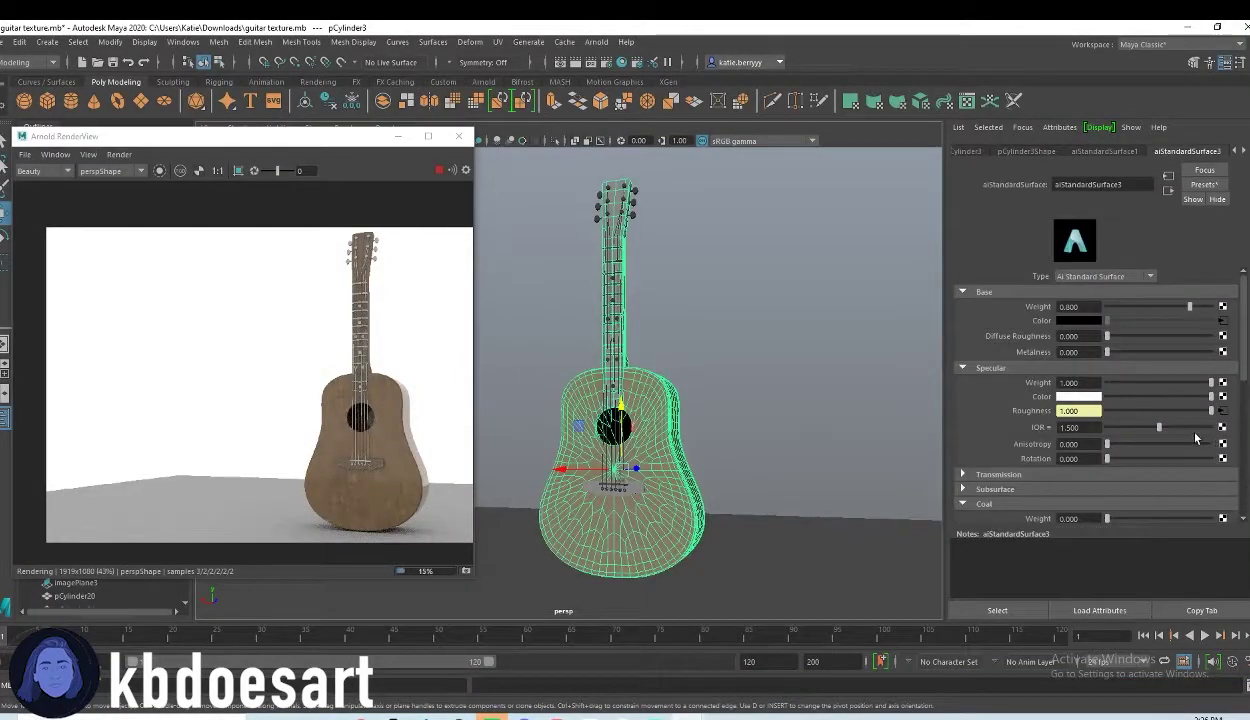
Step: Connect a File texture to the bump mapping of aiStandardSurface3 and set the bump node's use to Tangent Space Normals
scroll(1196, 438, "down", 10)
left_click(1222, 431)
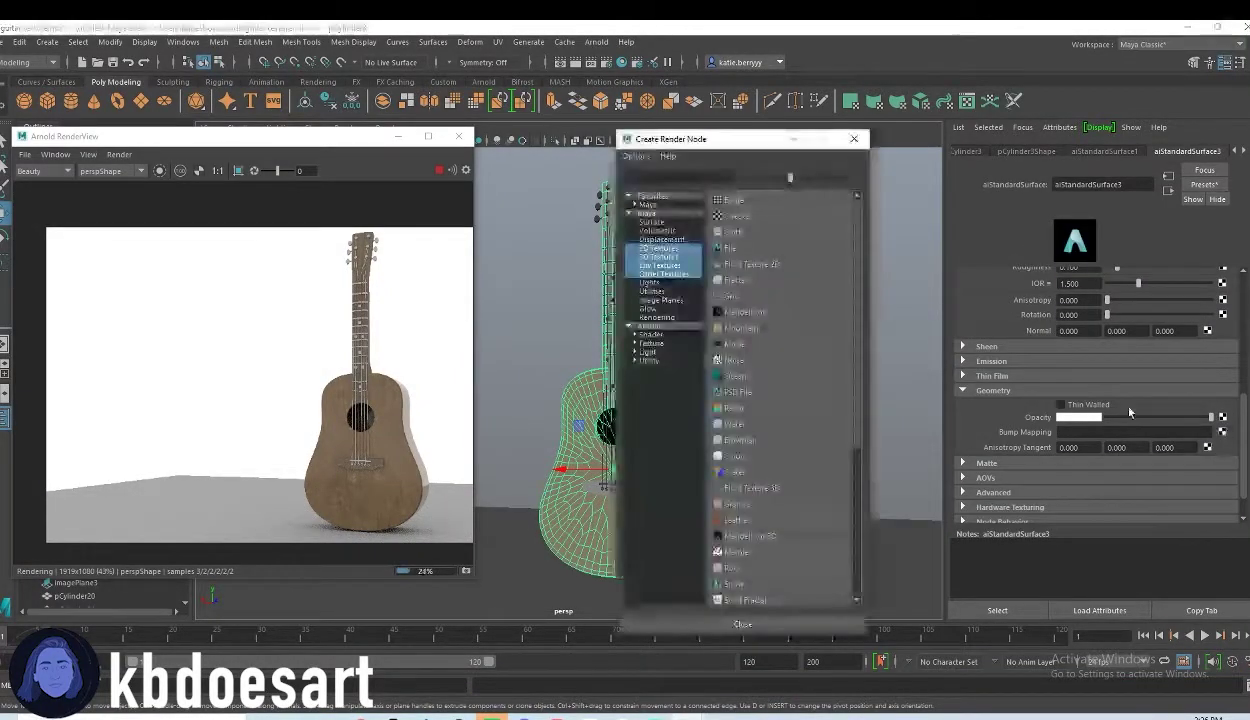
left_click(727, 247)
left_click(1120, 315)
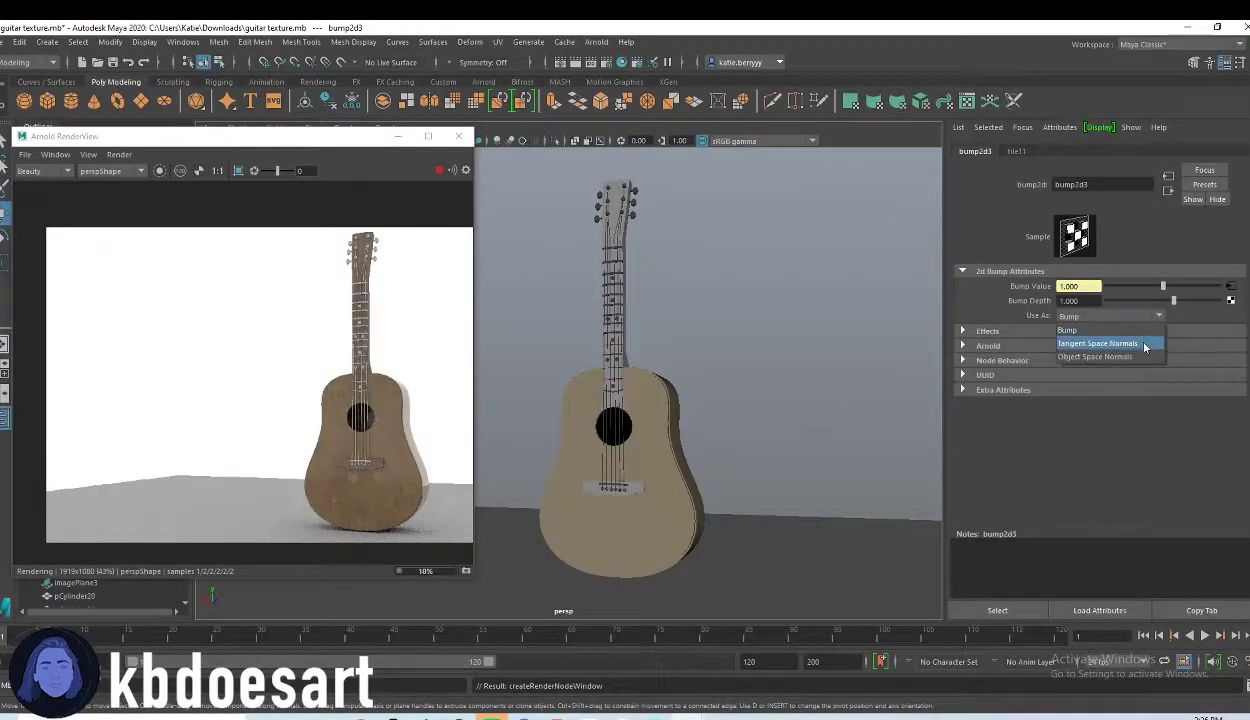
left_click(1110, 344)
Step: Connect a File texture to the bump depth of aiStandardSurface3's bump node and load fine_grained_wood_nor_gl_1k.exr into it
left_click(1231, 301)
left_click(800, 246)
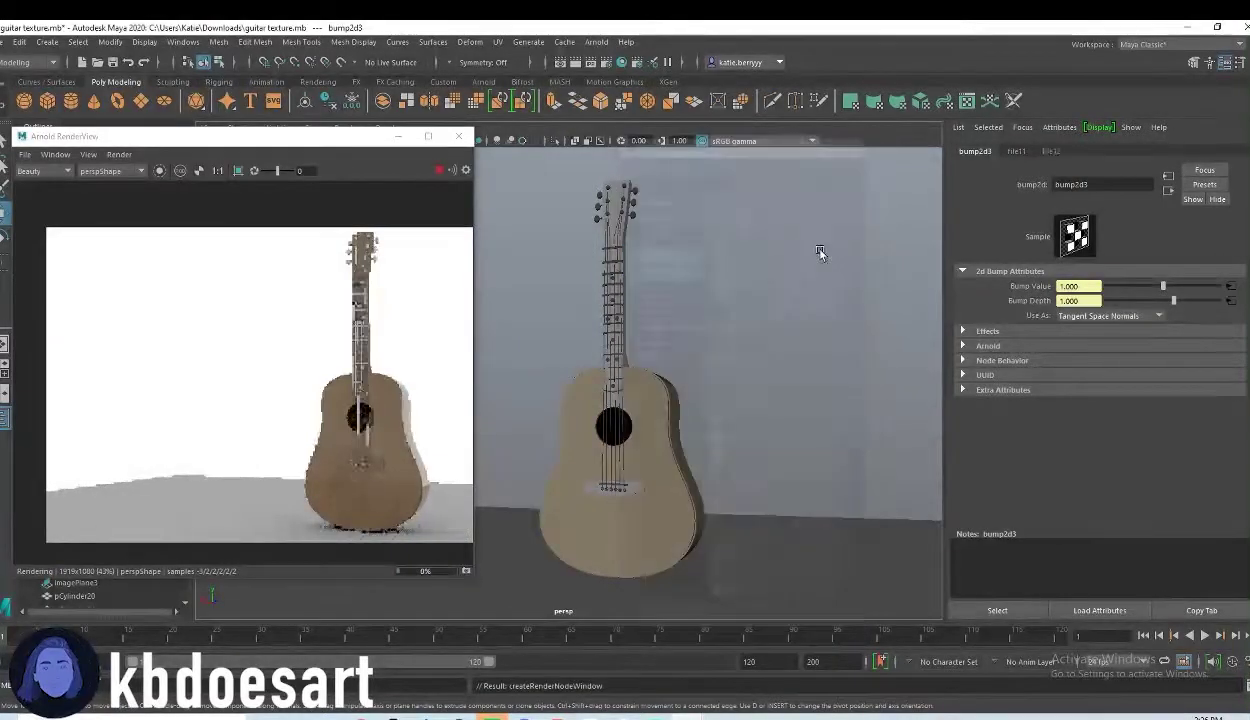
left_click(1196, 331)
left_click(740, 214)
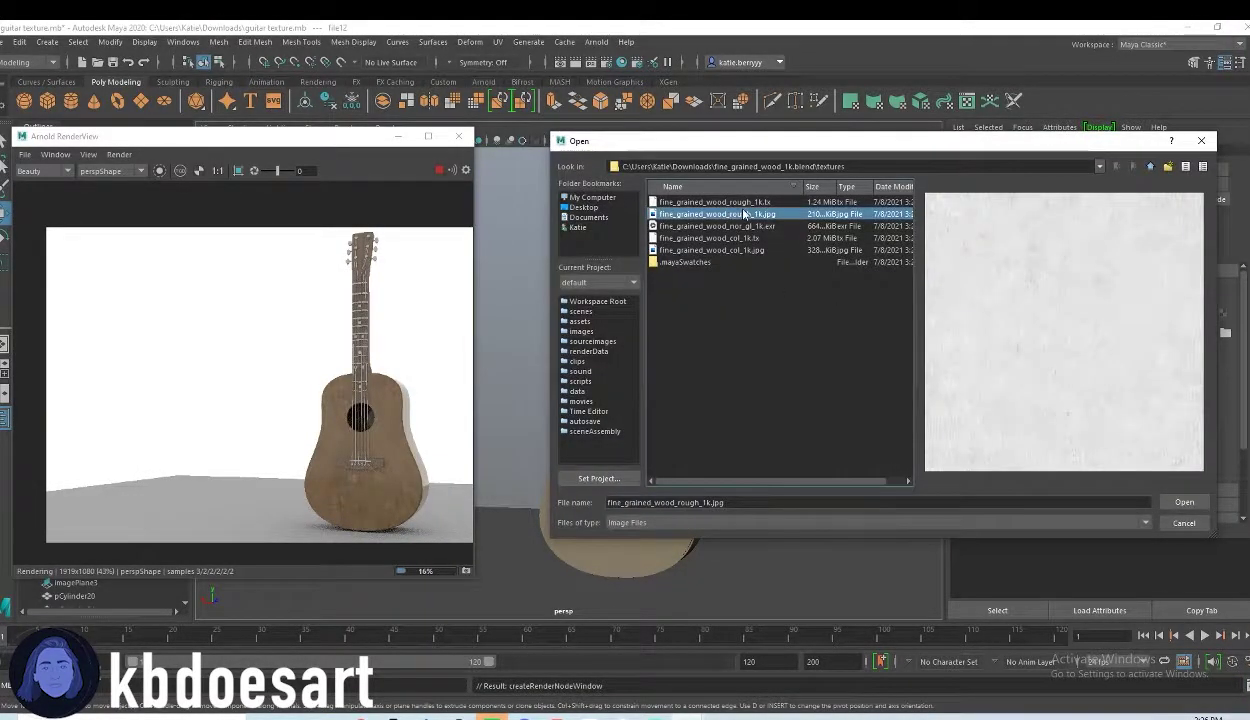
double_click(741, 226)
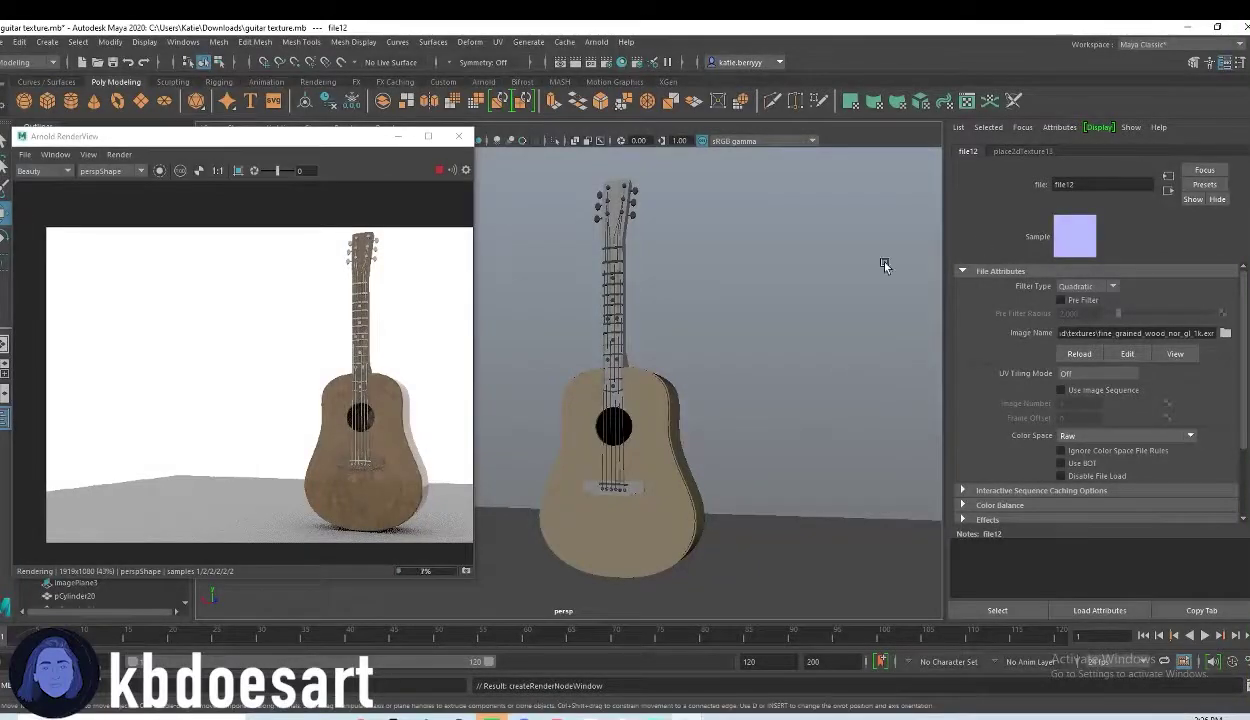
Step: Give aiStandardSurface3 the recent orange-brown as its coat color and set the coat weight to 1.000
left_click(658, 393)
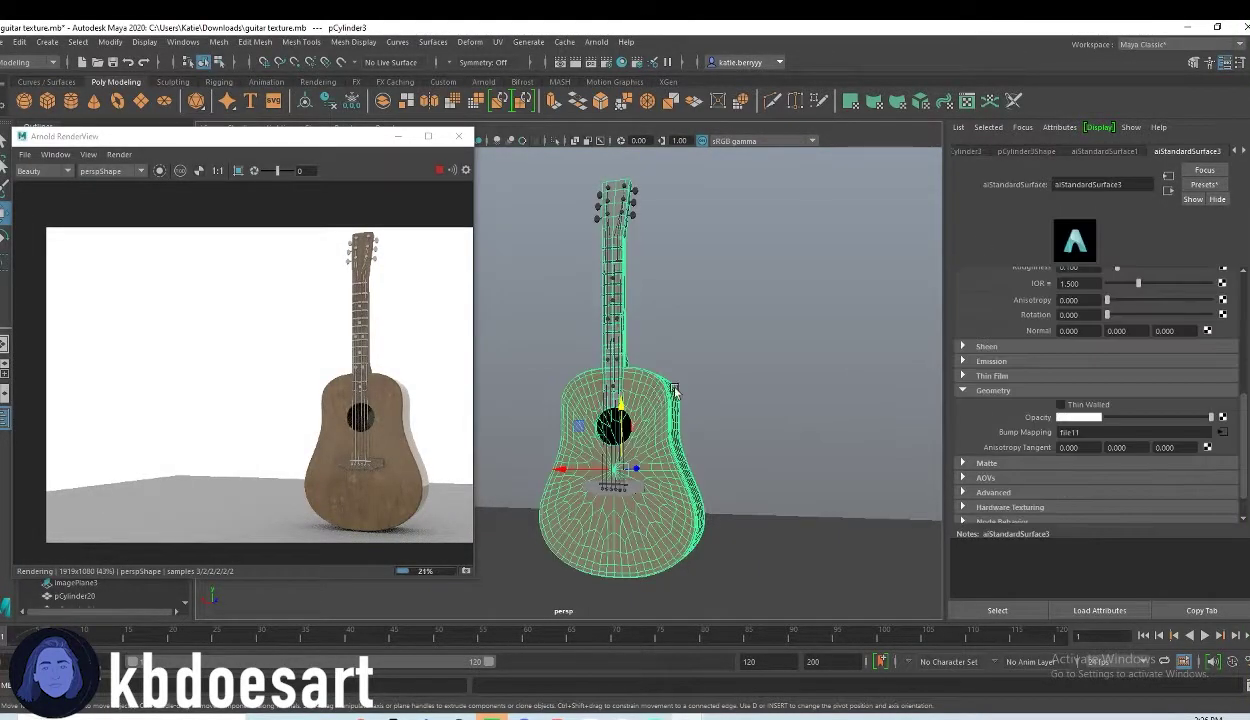
scroll(1084, 369, "up", 3)
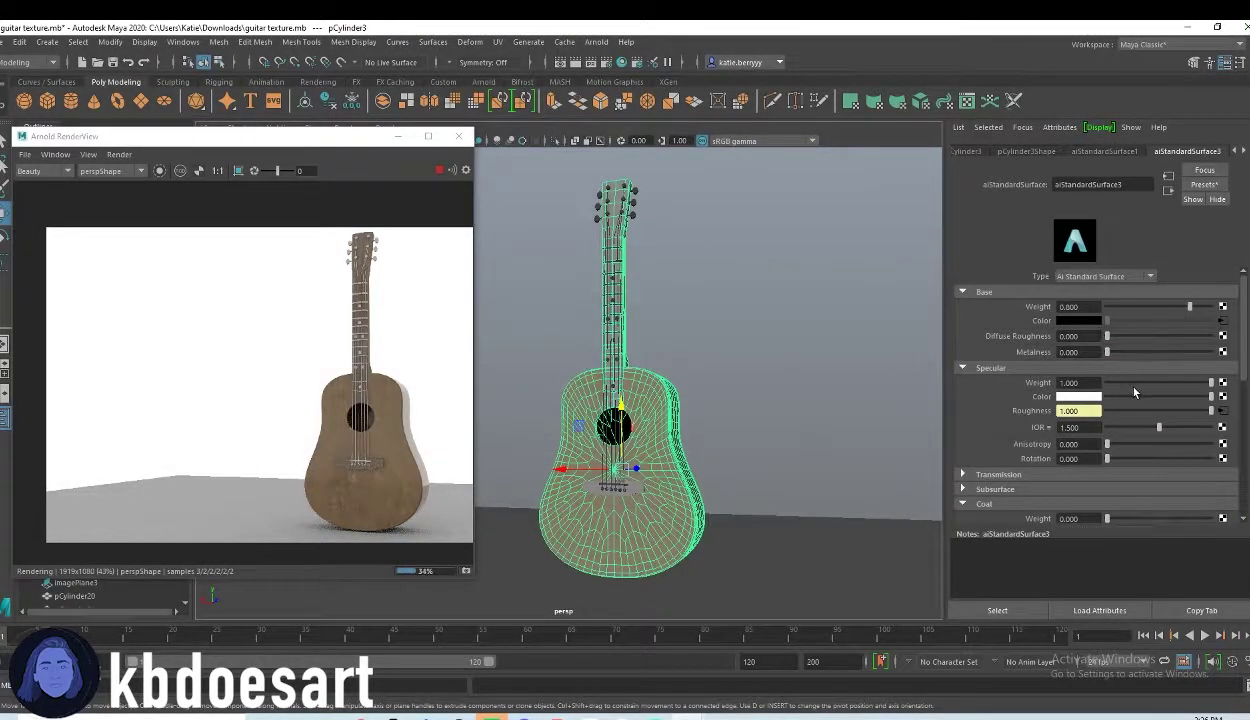
scroll(1106, 378, "up", 2)
scroll(1118, 440, "down", 1)
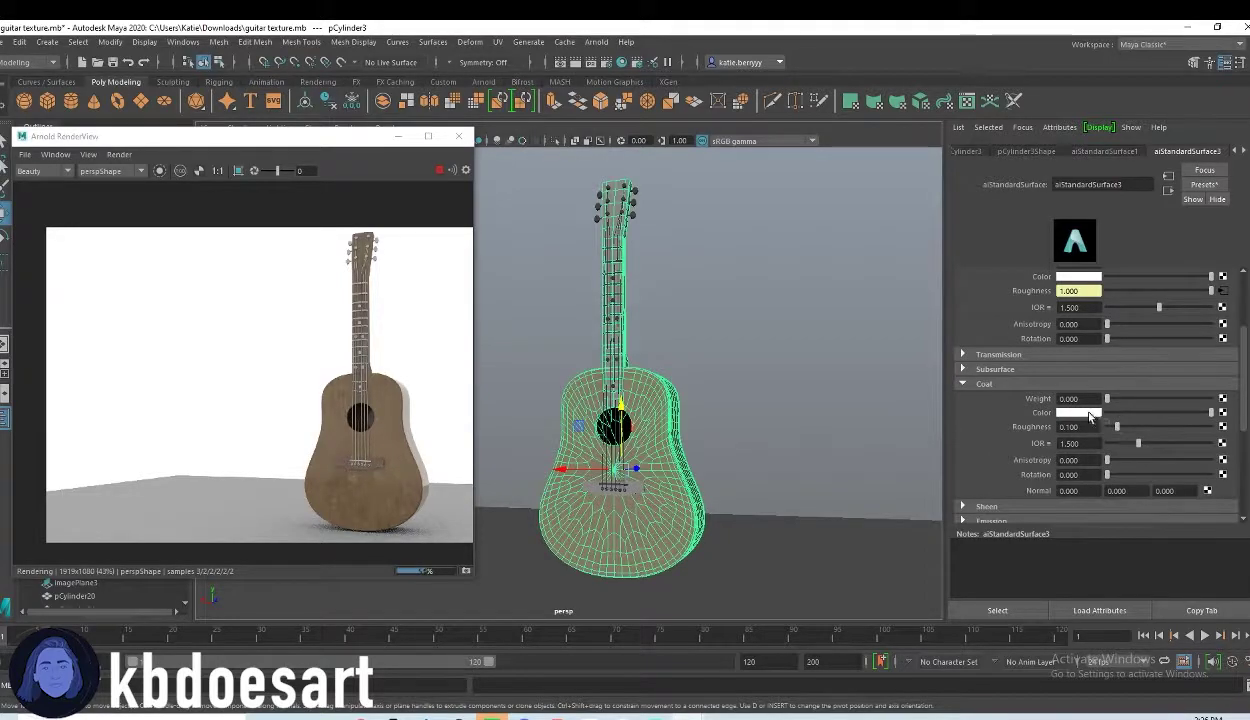
left_click(1088, 413)
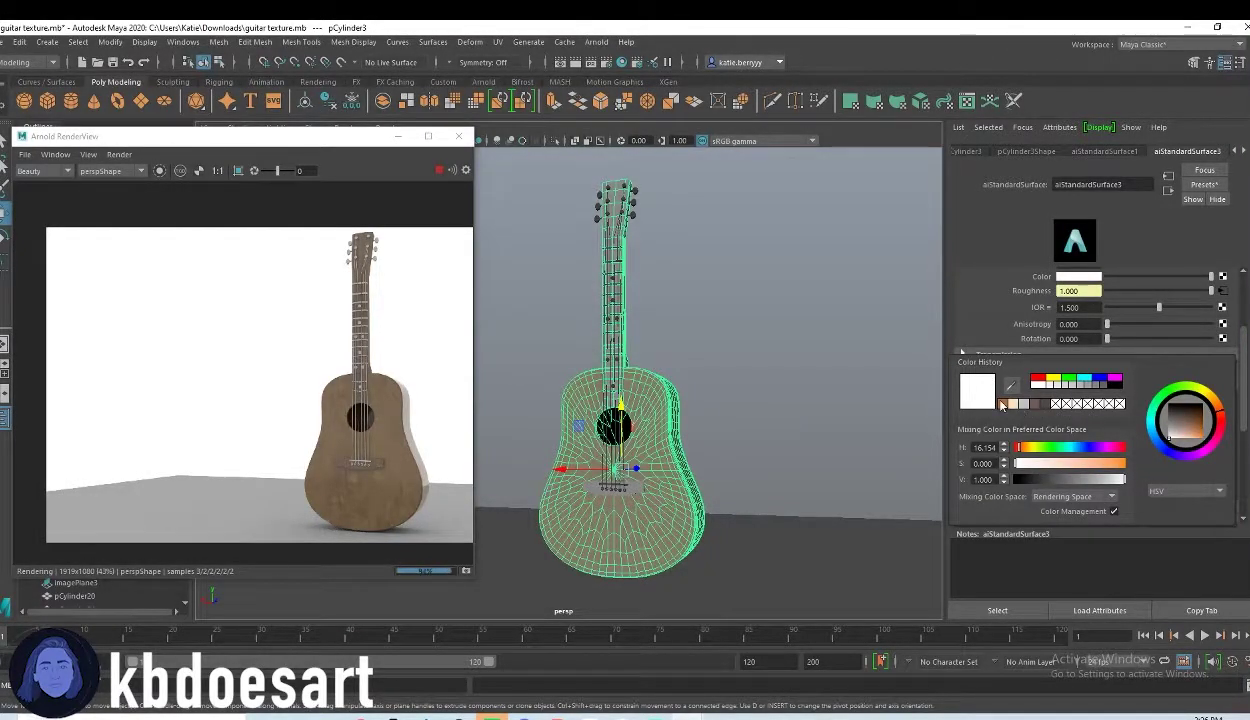
left_click(1005, 404)
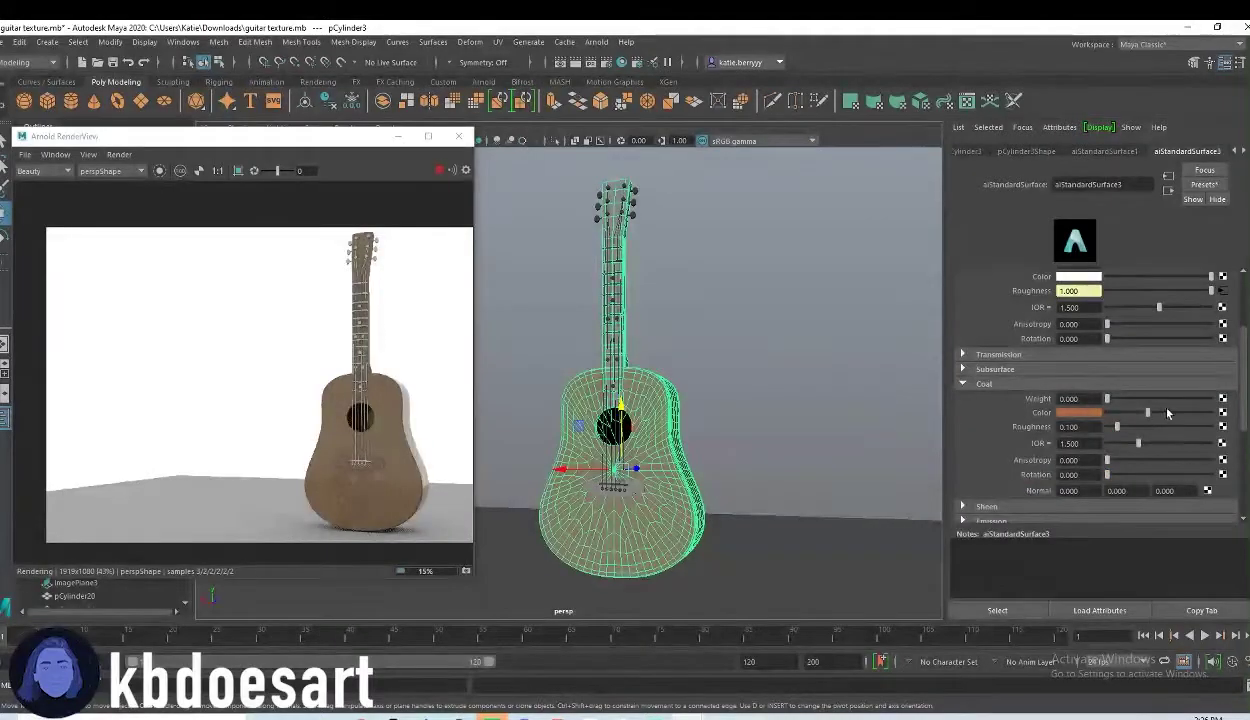
left_click_drag(1107, 399, 1212, 399)
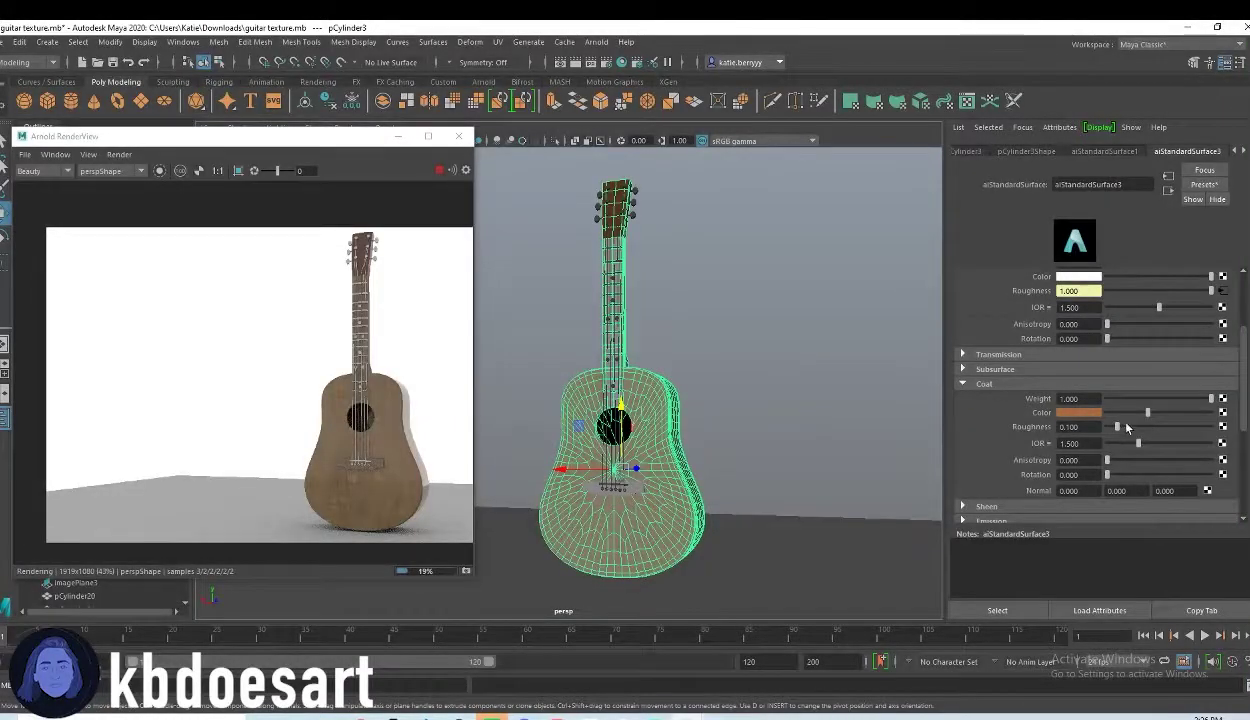
Step: Try darker grey coat colors on aiStandardSurface3 and restore the orange-brown
left_click_drag(1135, 413, 1105, 413)
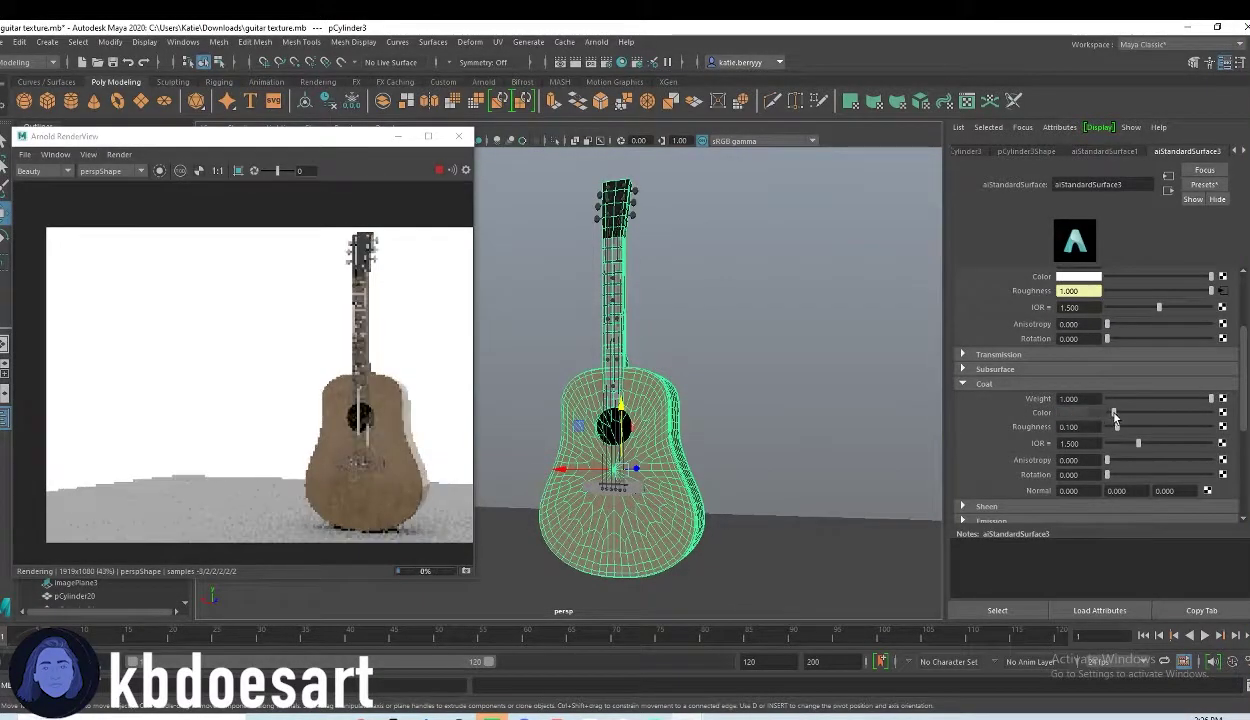
left_click_drag(1107, 412, 1135, 421)
left_click(1080, 415)
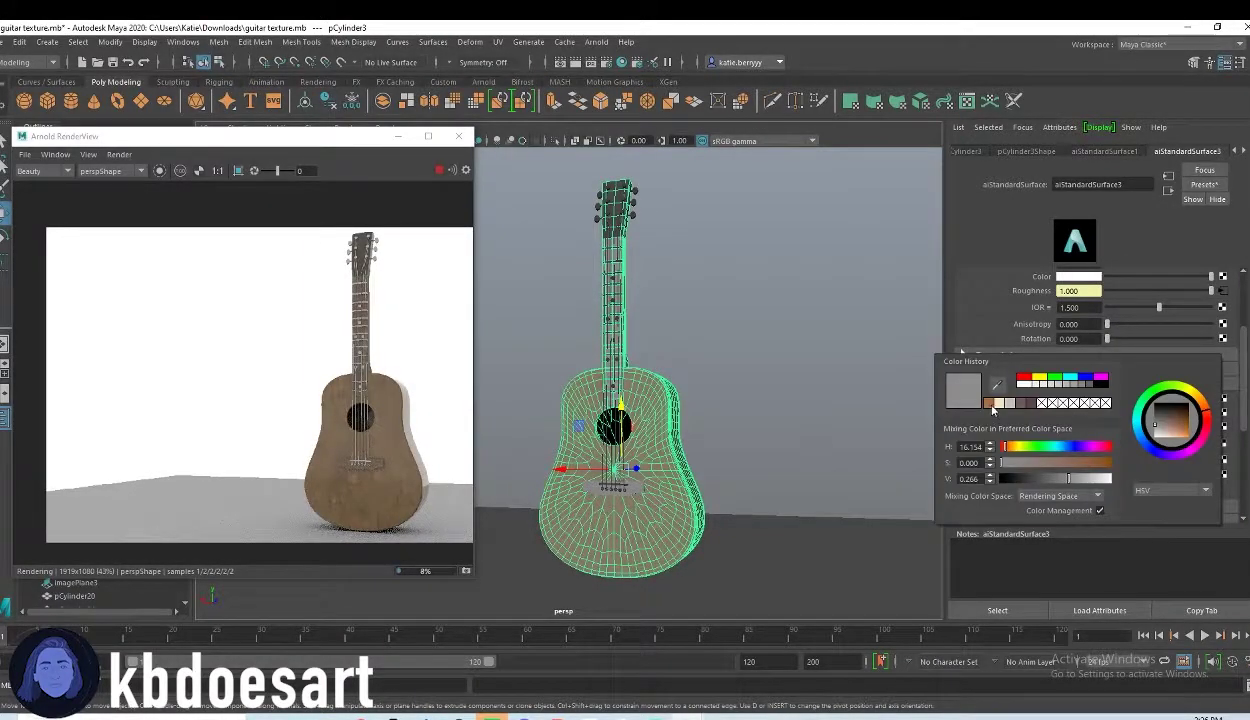
left_click(990, 404)
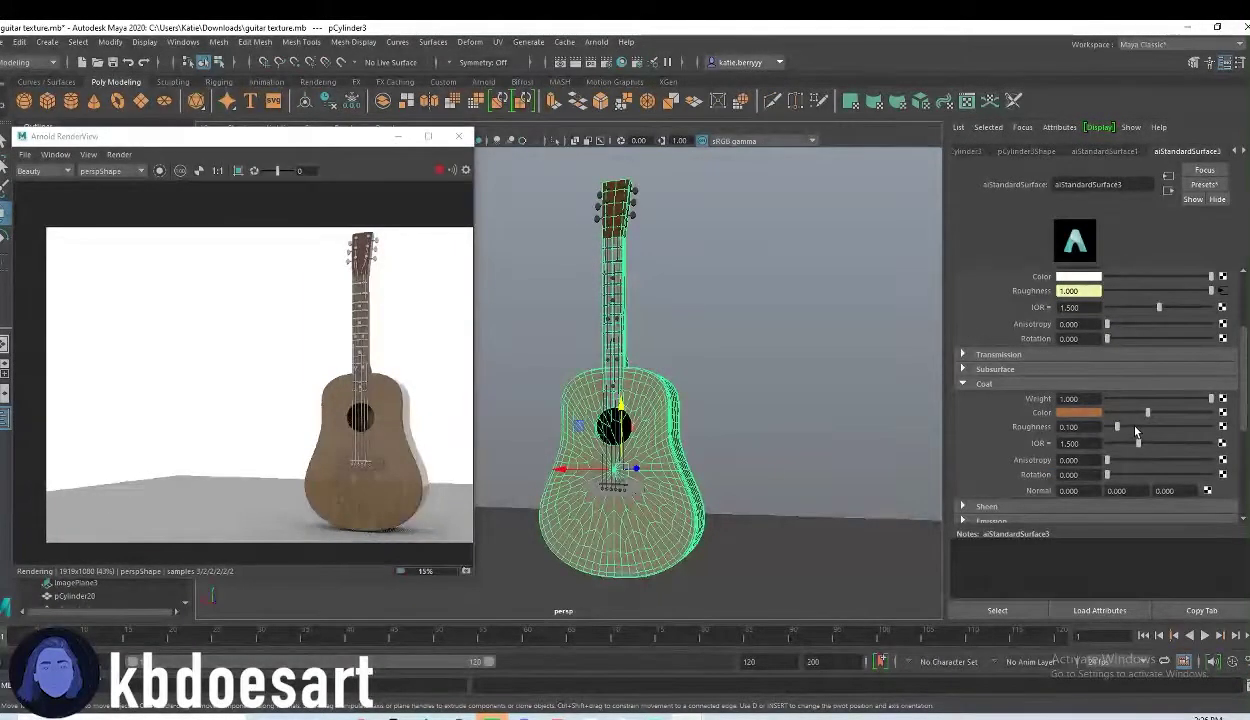
Step: Set the coat roughness of aiStandardSurface3 to about 0.403 and raise its coat anisotropy
left_click_drag(1118, 428, 1207, 460)
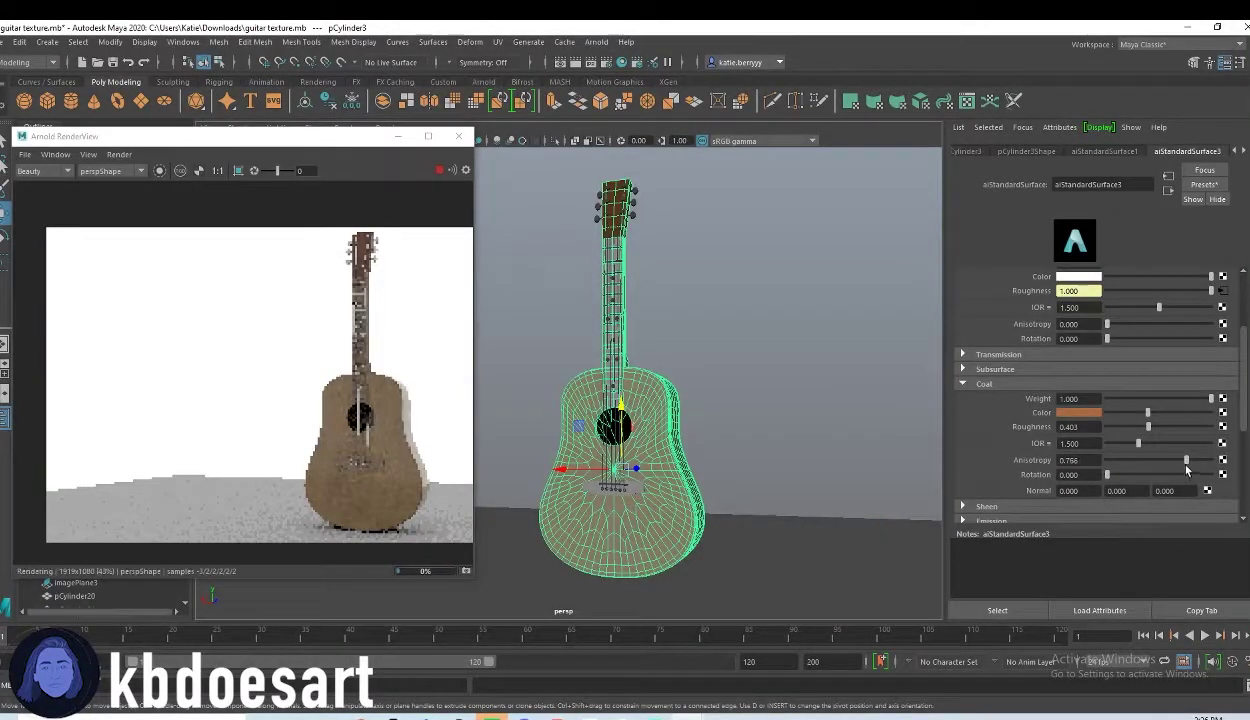
Step: Give aiStandardSurface5 the recent dark brown as its coat color and set the coat weight to 1.000
left_click(1178, 152)
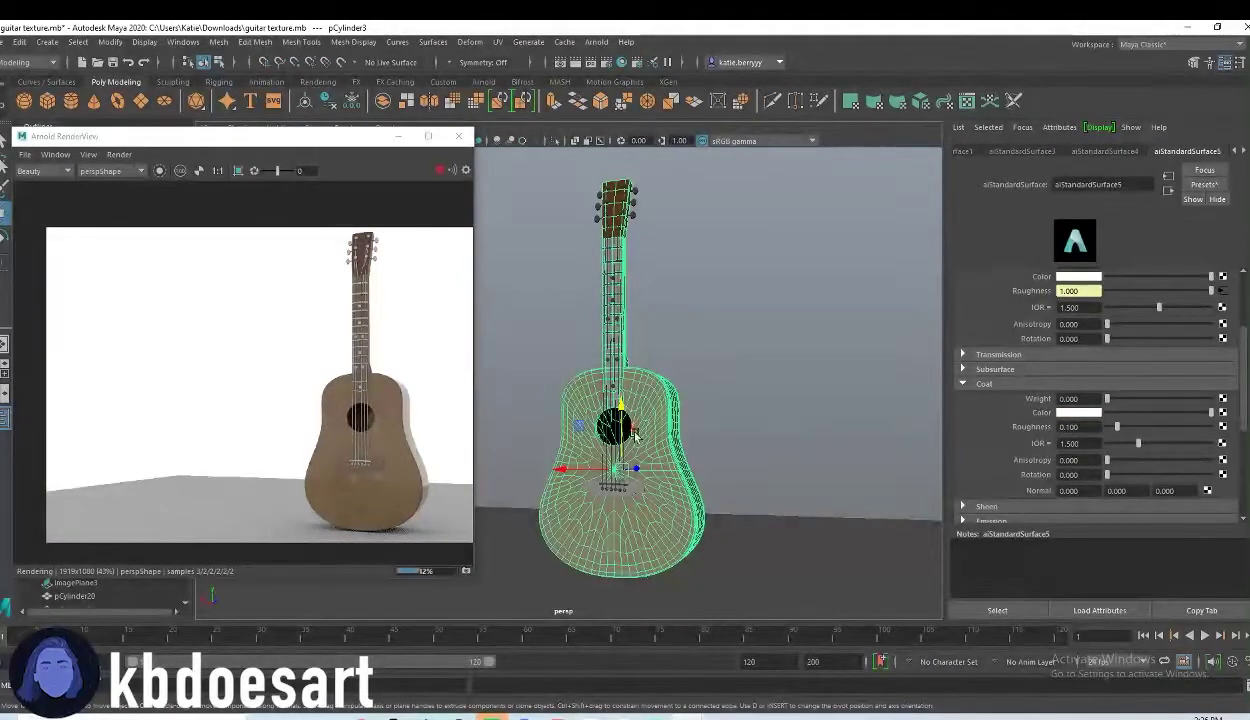
scroll(1125, 433, "down", 3)
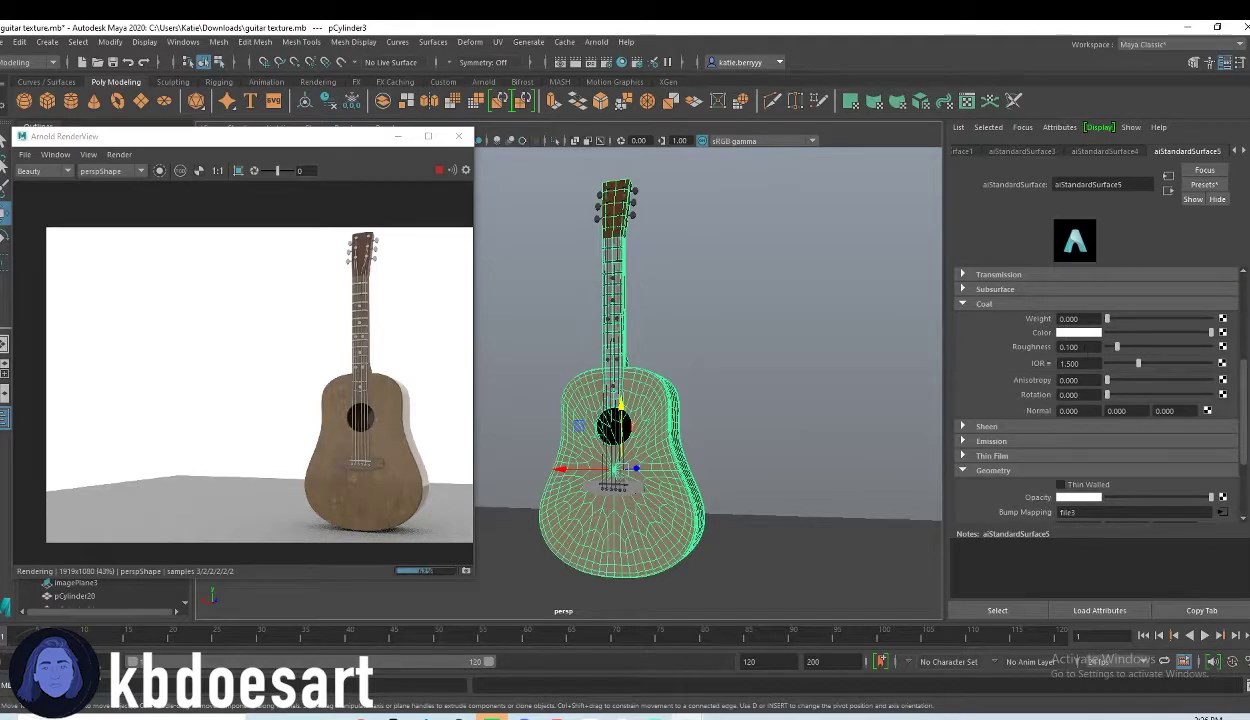
left_click(1090, 333)
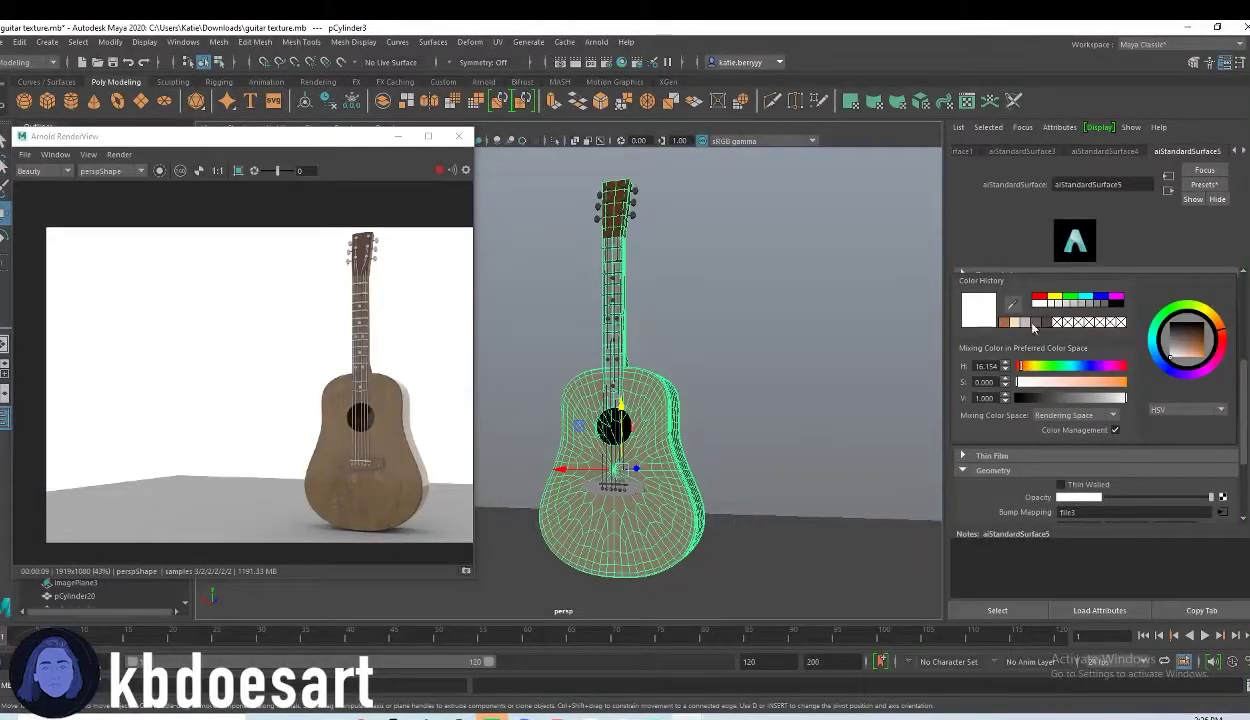
left_click(1046, 322)
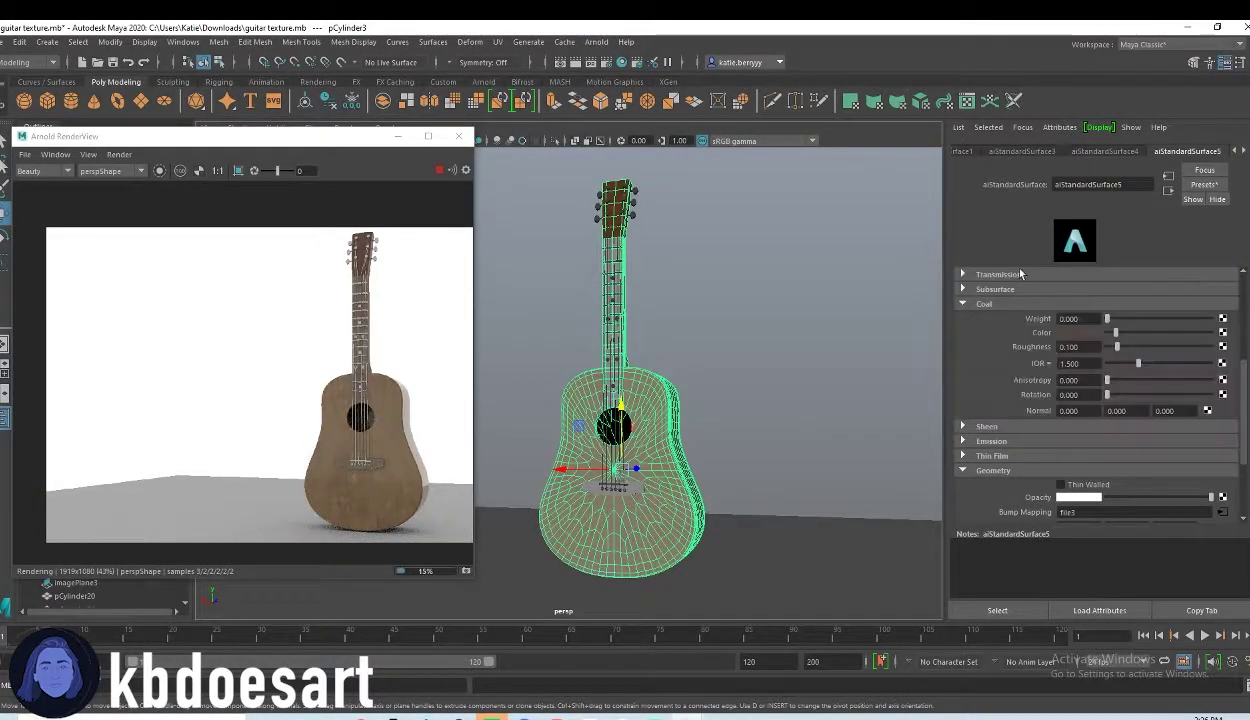
left_click_drag(1120, 318, 1231, 318)
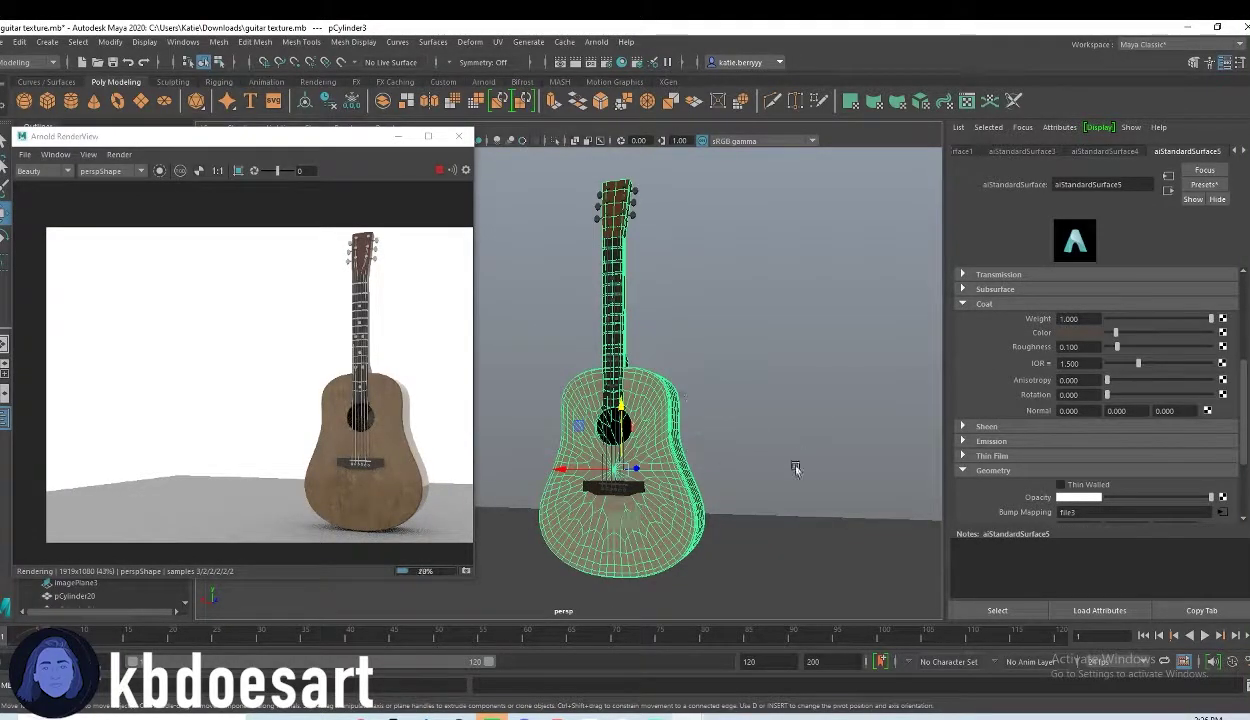
Step: Assign a new aiStandardSurface material to the floor plane
left_click(756, 333)
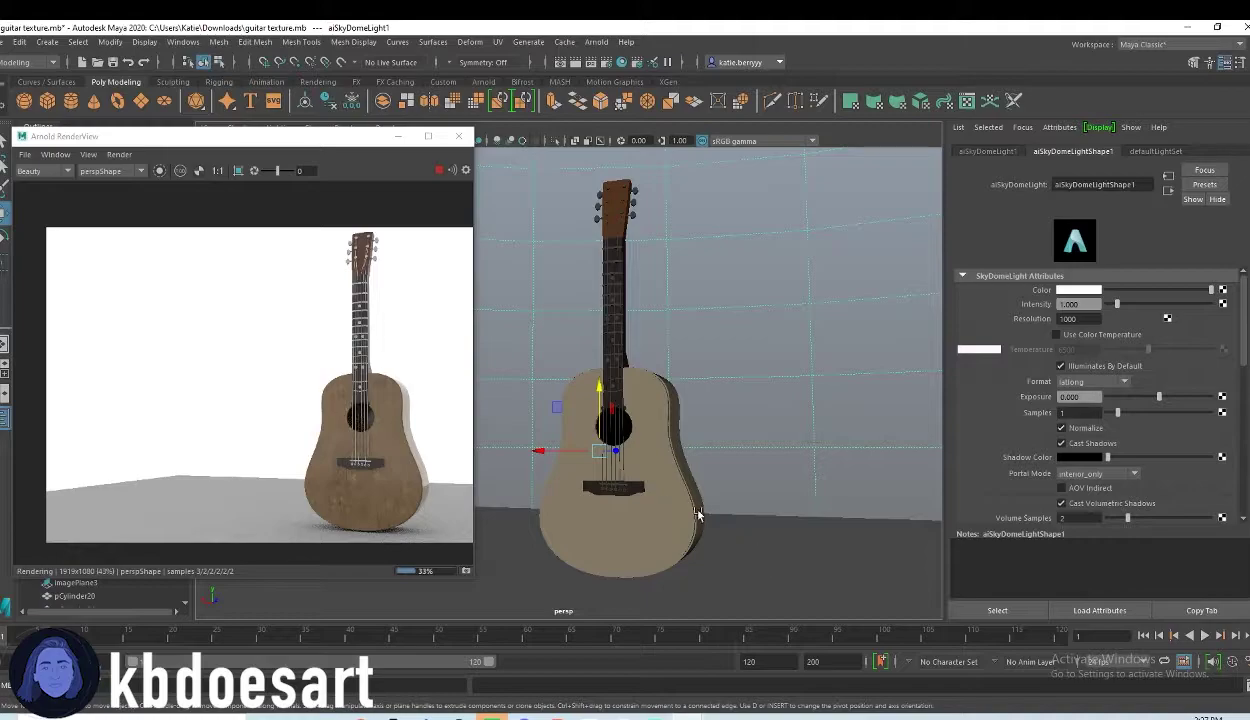
left_click_drag(678, 511, 697, 537, "alt")
left_click(723, 554)
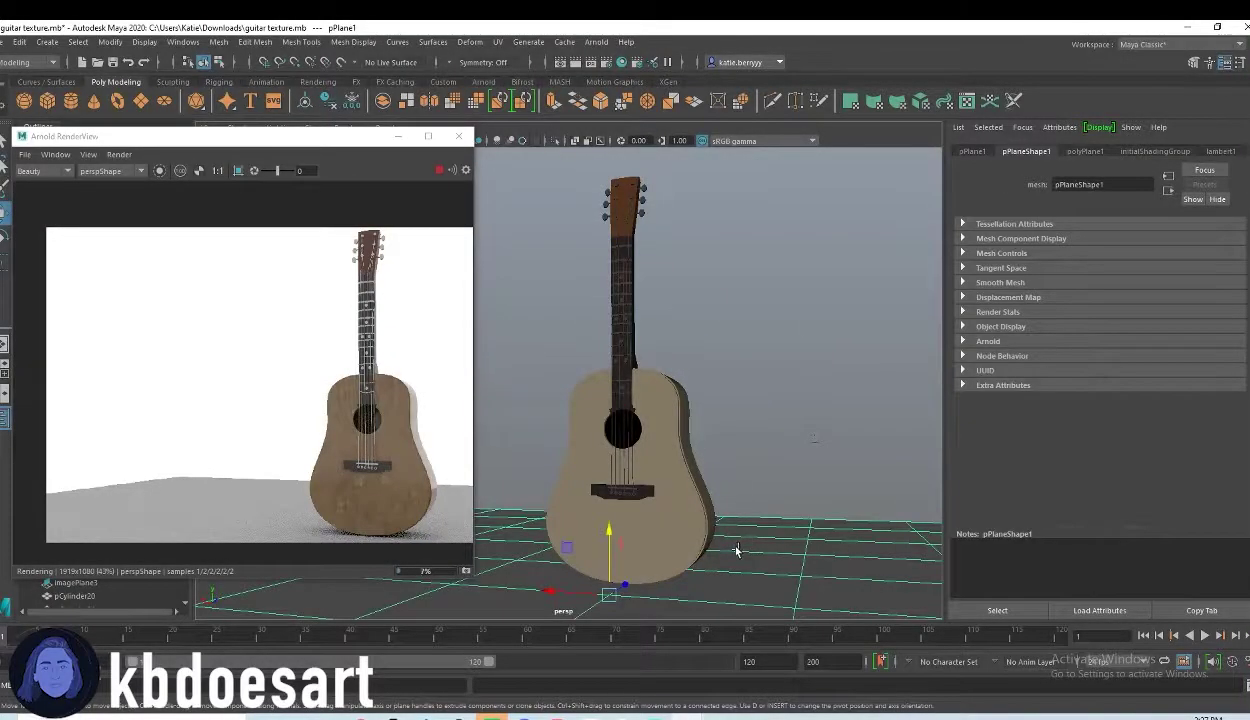
right_click_drag(718, 533, 733, 690)
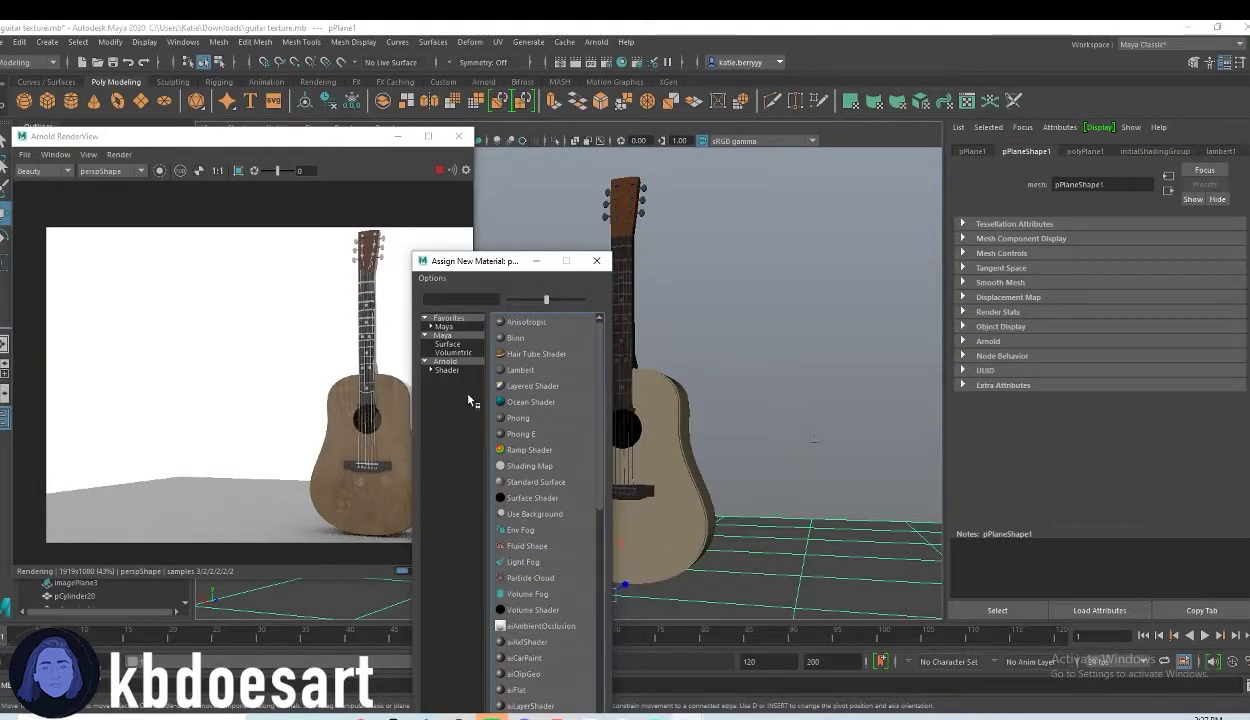
left_click(446, 370)
left_click(540, 514)
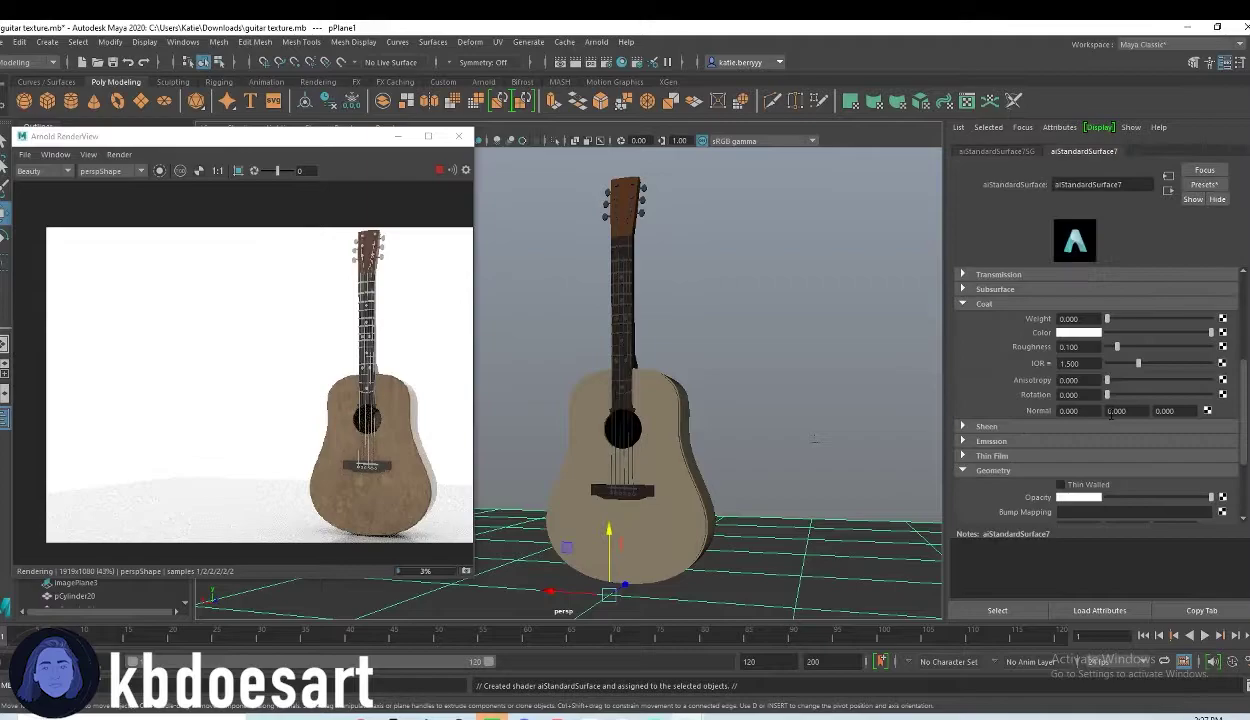
Step: Connect a Checker texture to the base color of the floor's aiStandardSurface7 material
scroll(1220, 350, "up", 5)
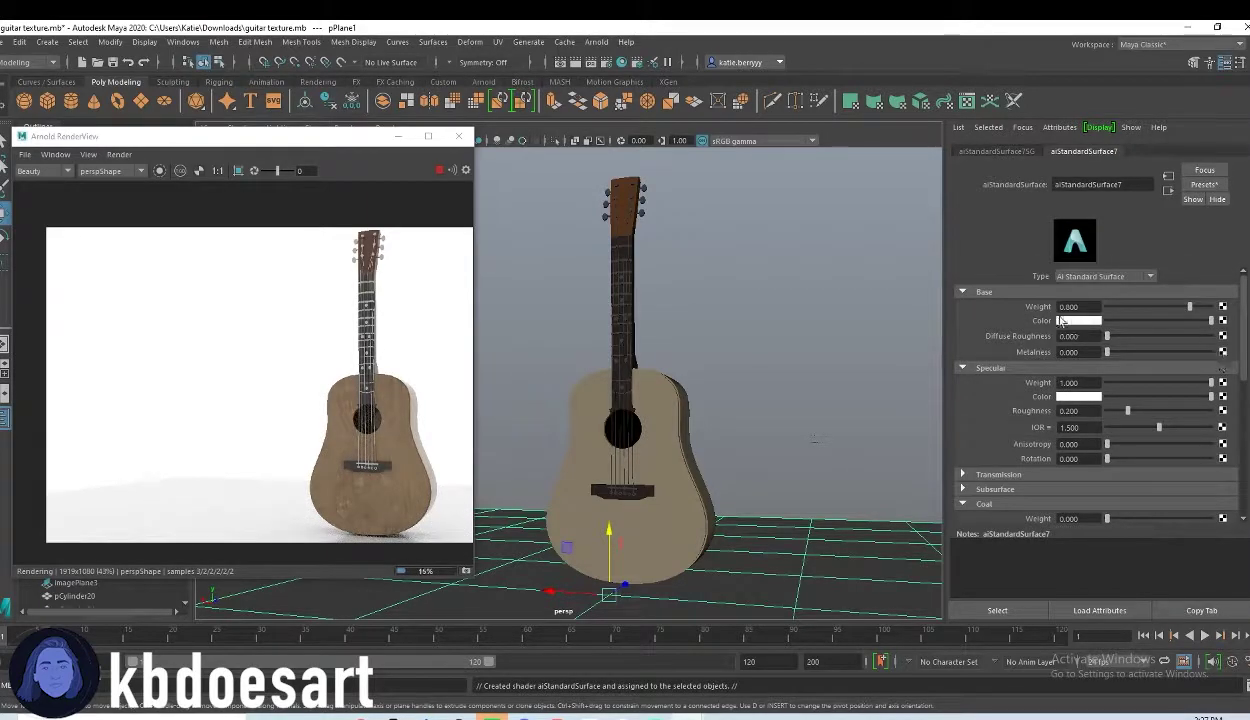
left_click(1222, 320)
left_click(738, 217)
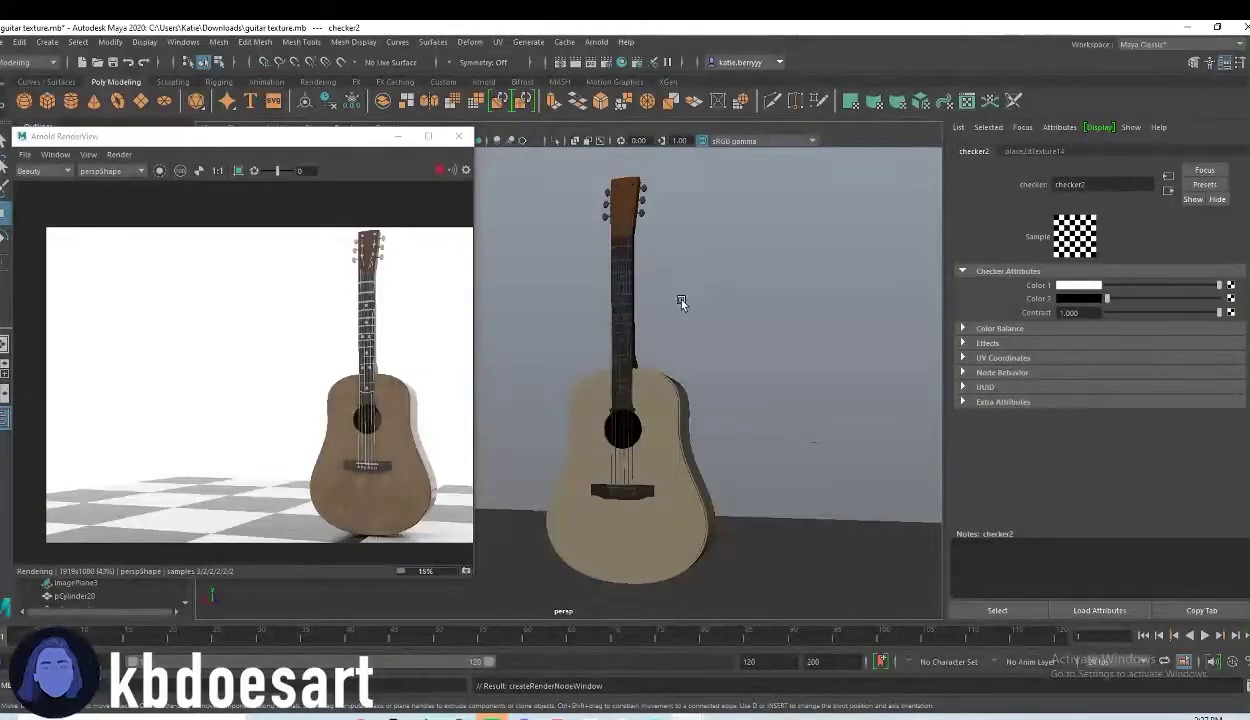
Step: Select the whole guitar mesh with the Rotate tool active
left_click_drag(717, 508, 516, 497, "alt")
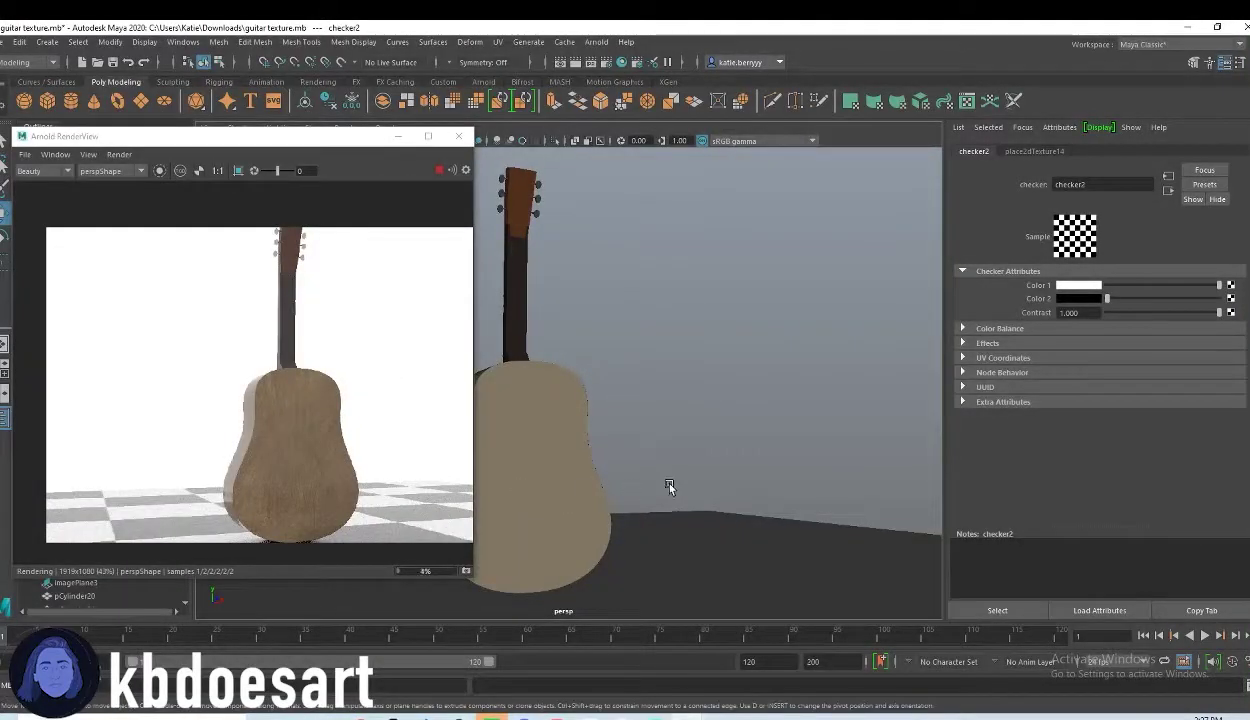
left_click_drag(519, 448, 705, 455, "alt")
middle_click_drag(341, 427, 258, 412)
scroll(265, 416, "down", 3)
key("e")
left_click(673, 387)
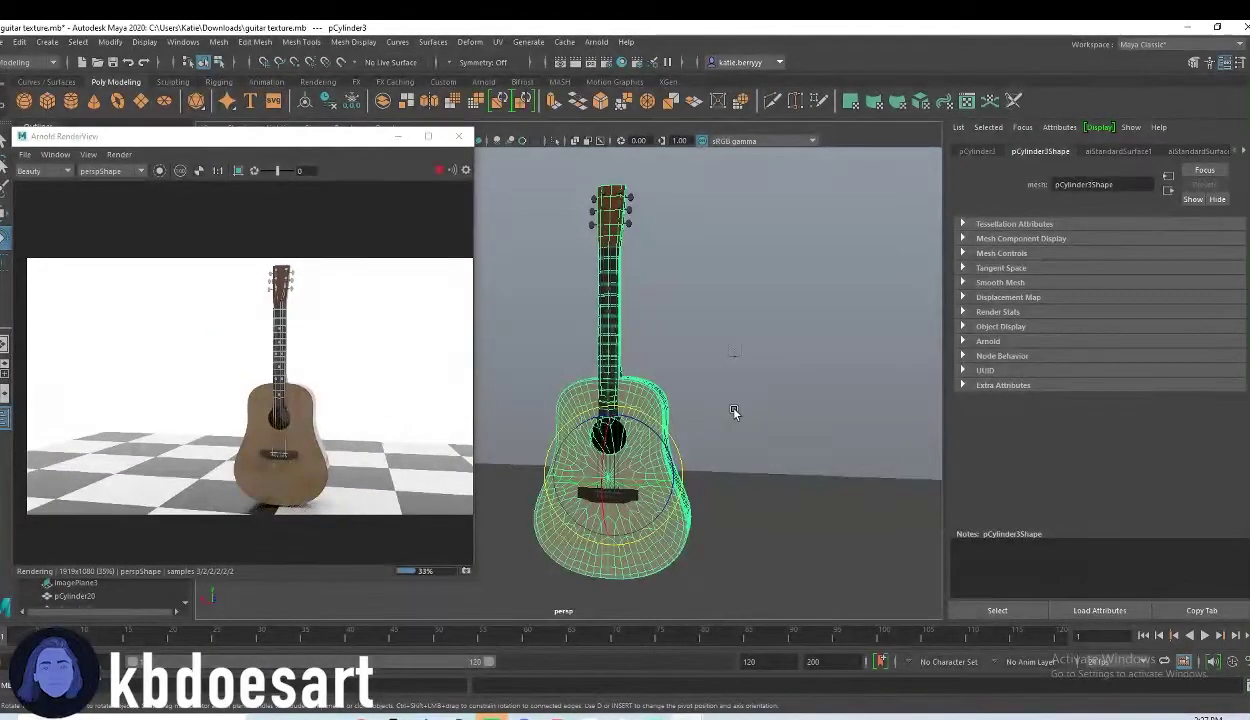